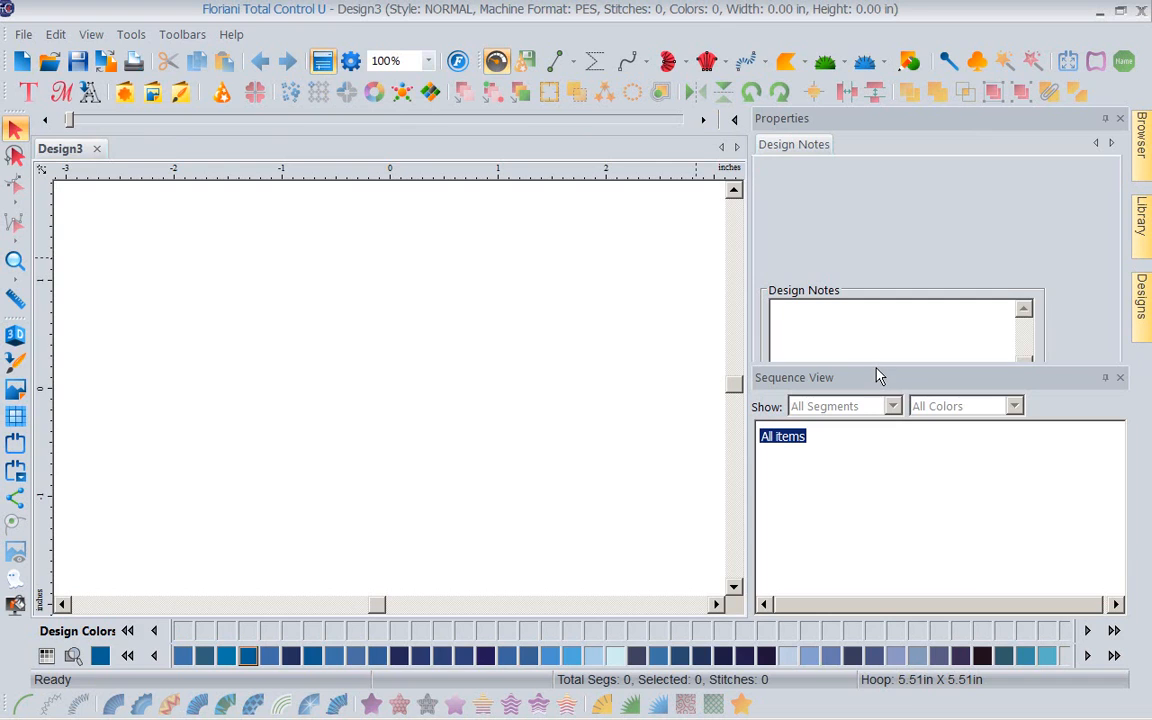
- Enlarge the Properties pane above the Sequence View so the whole Design Notes box fits
left_click_drag(874, 362, 876, 384)
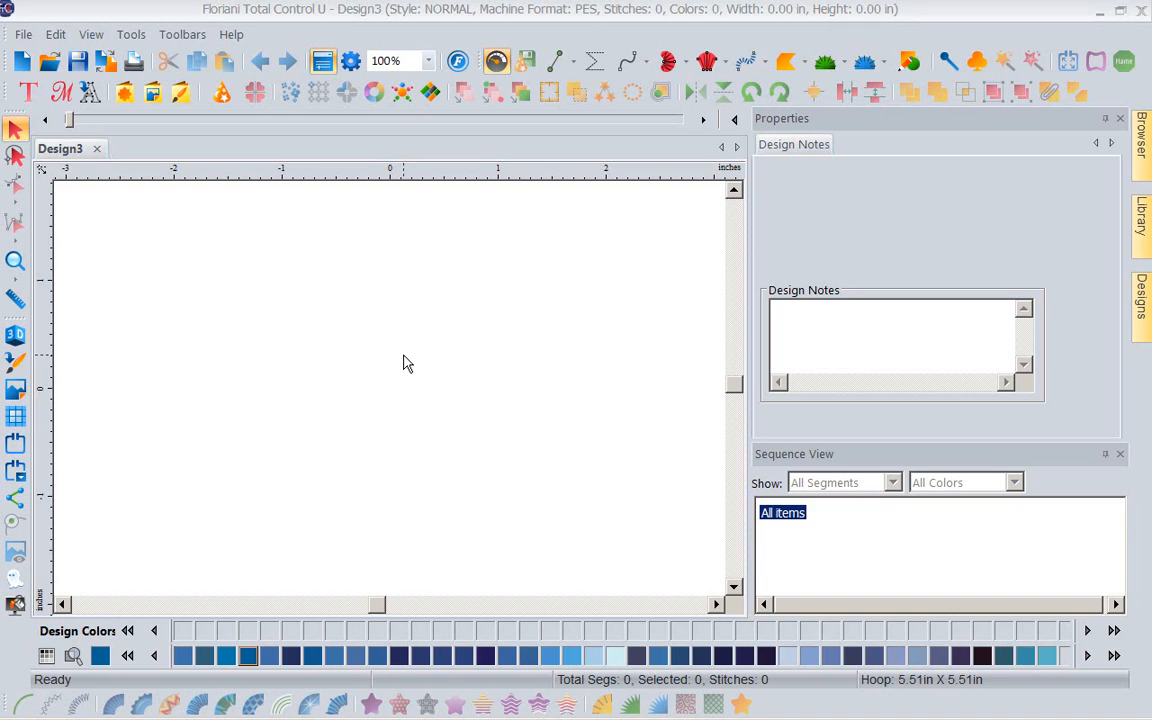
left_click_drag(894, 80, 929, 79)
left_click_drag(108, 110, 138, 113)
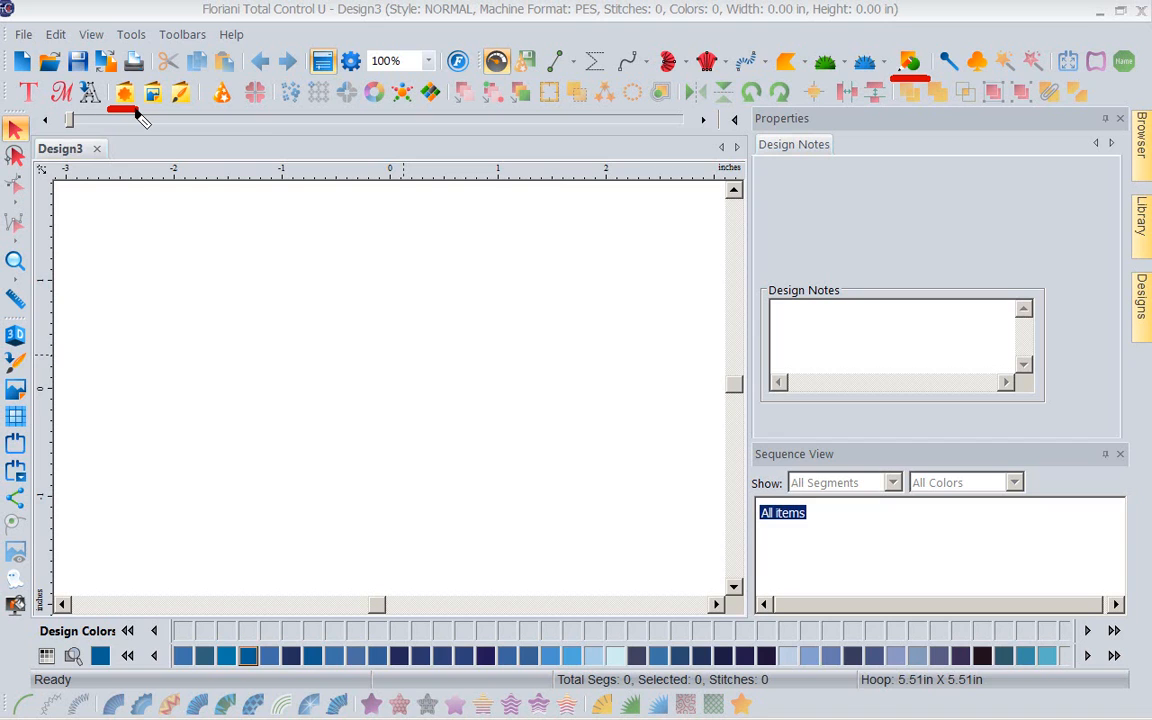
key("Escape")
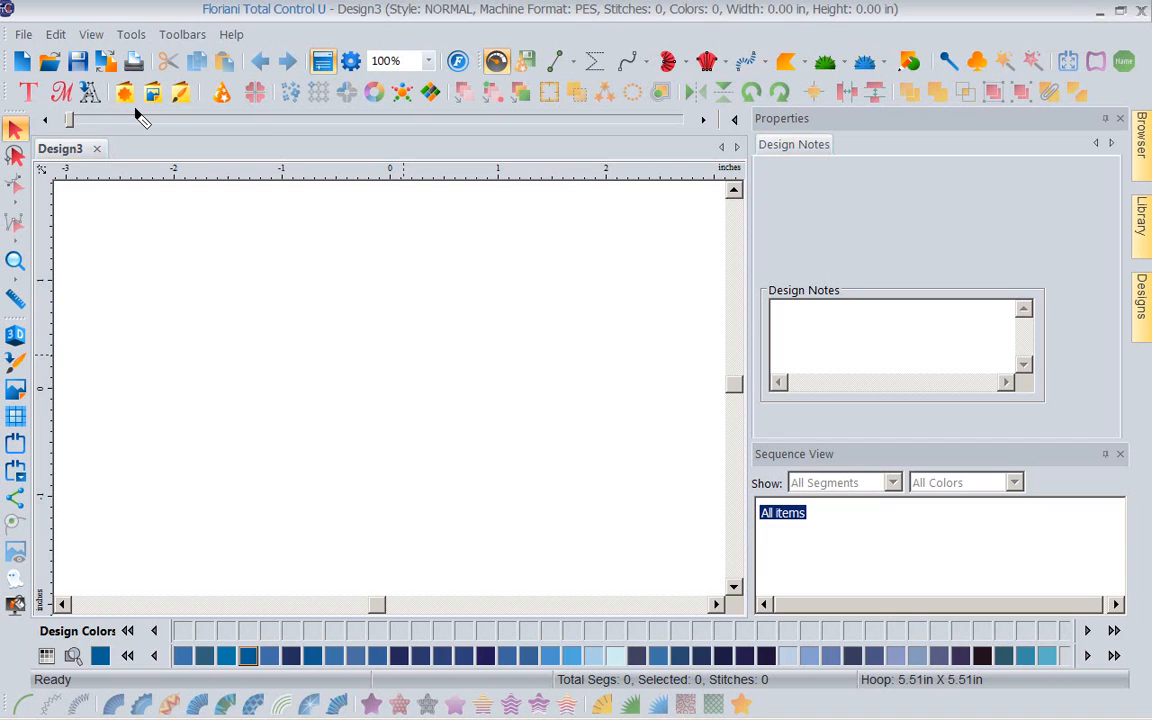
- View the Easy Art folder of the Custom Shapes library opened through the shape tool, and close the library
left_click(913, 66)
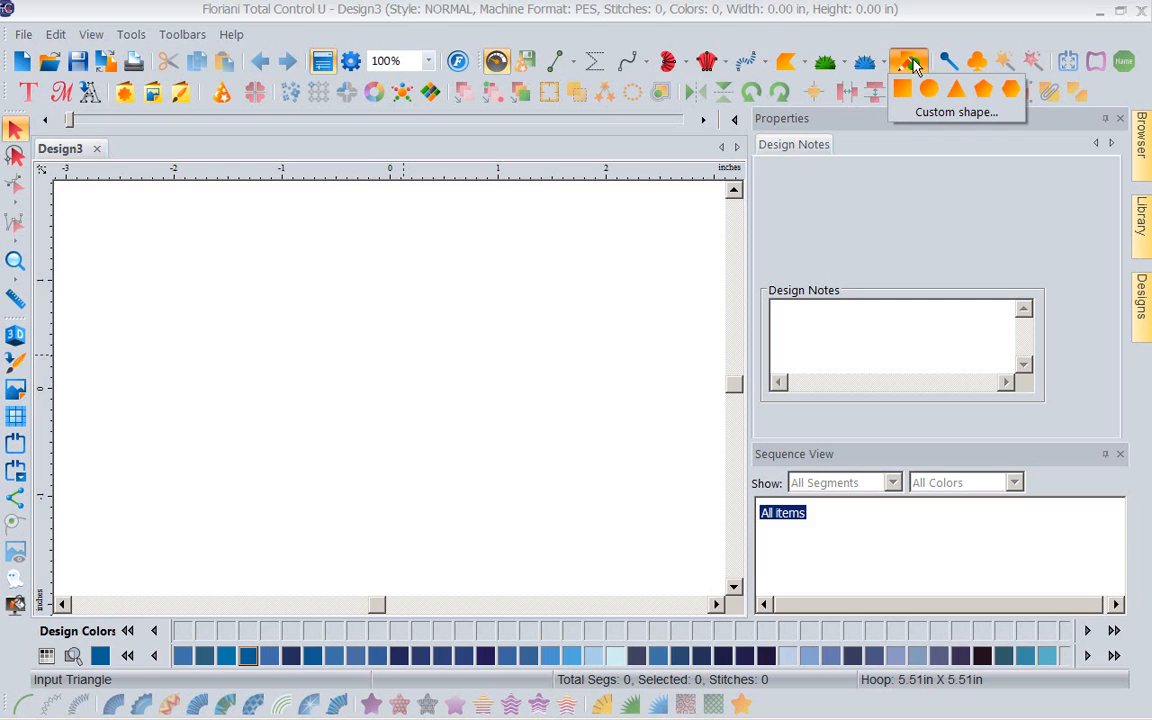
left_click(930, 114)
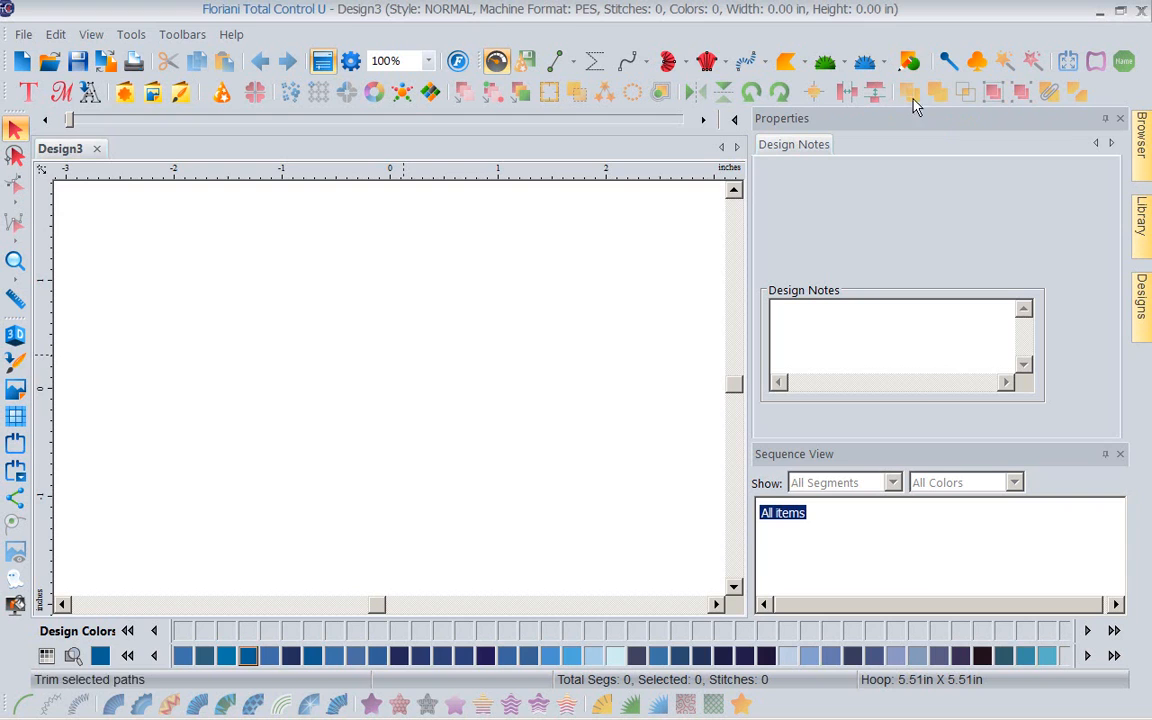
left_click(910, 62)
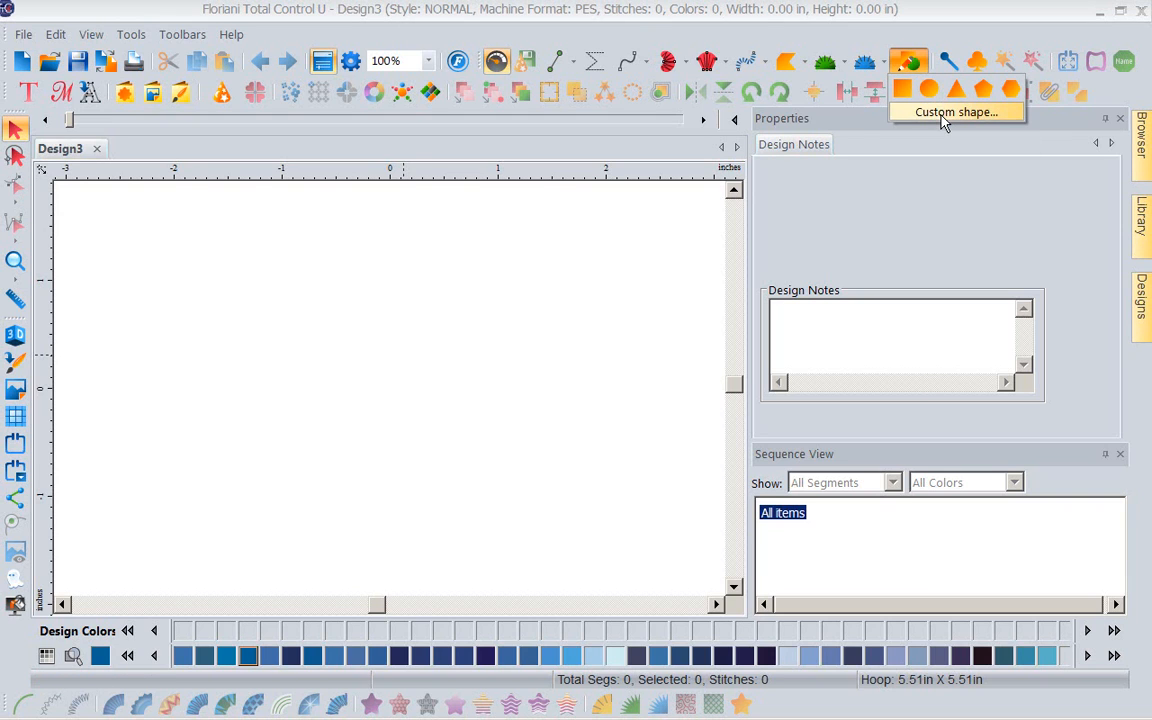
left_click(937, 104)
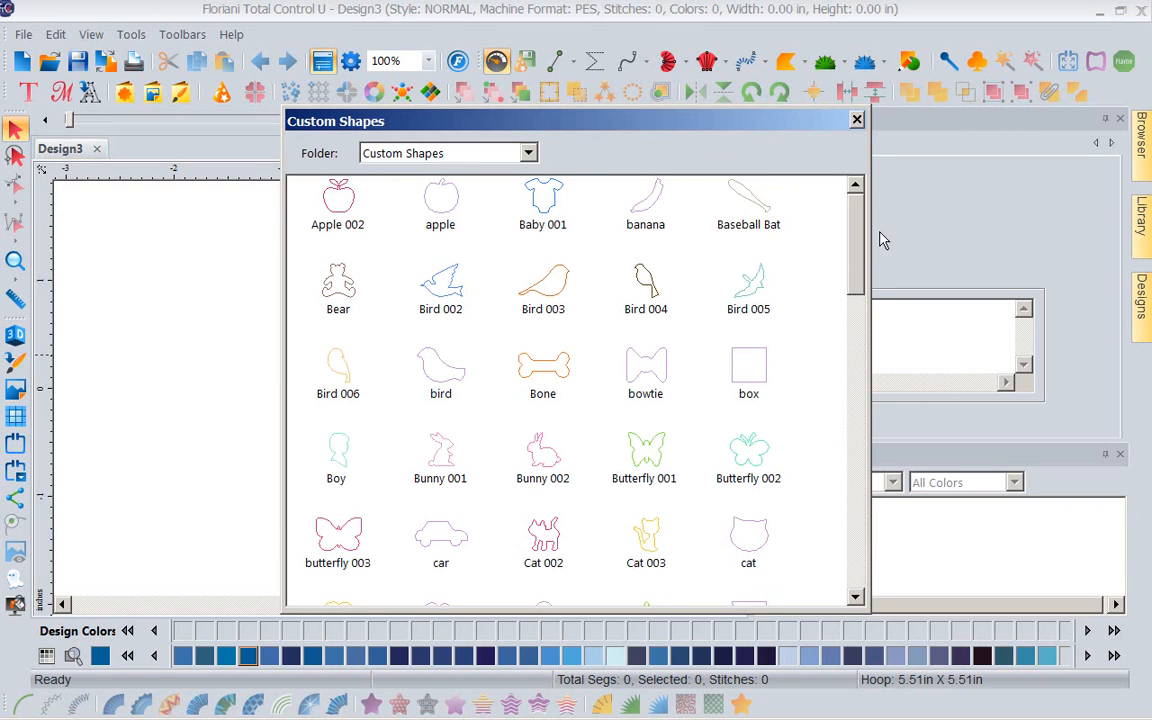
left_click_drag(856, 229, 828, 190)
left_click(533, 157)
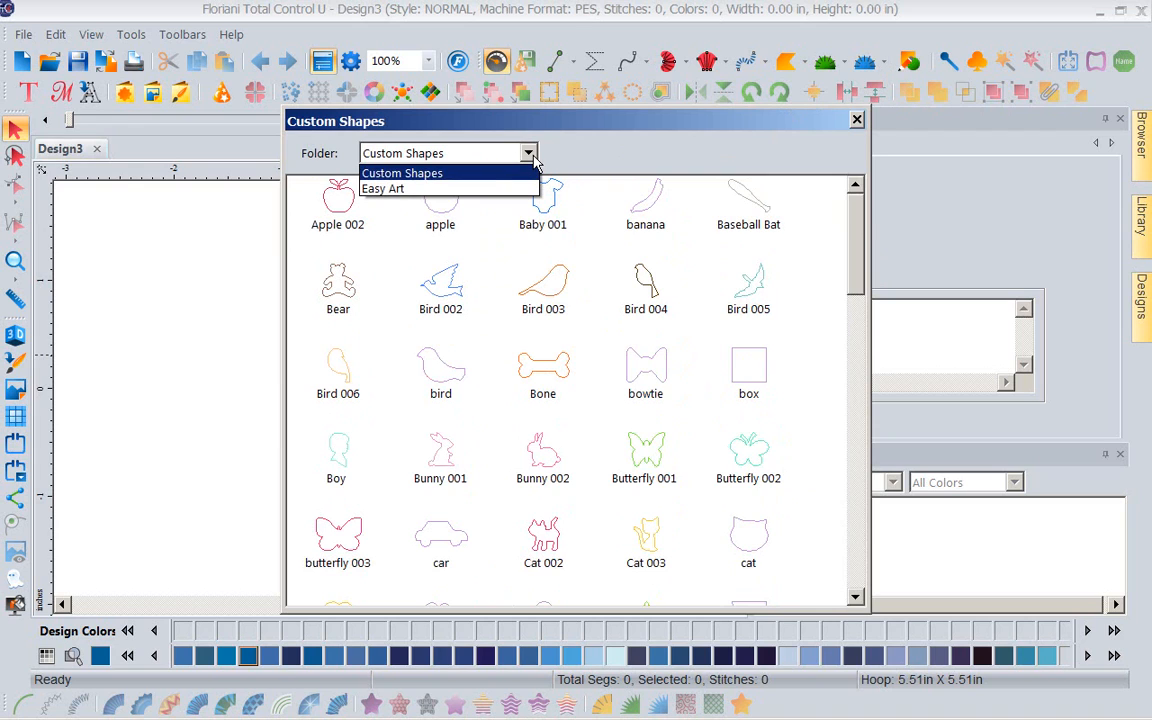
left_click(494, 188)
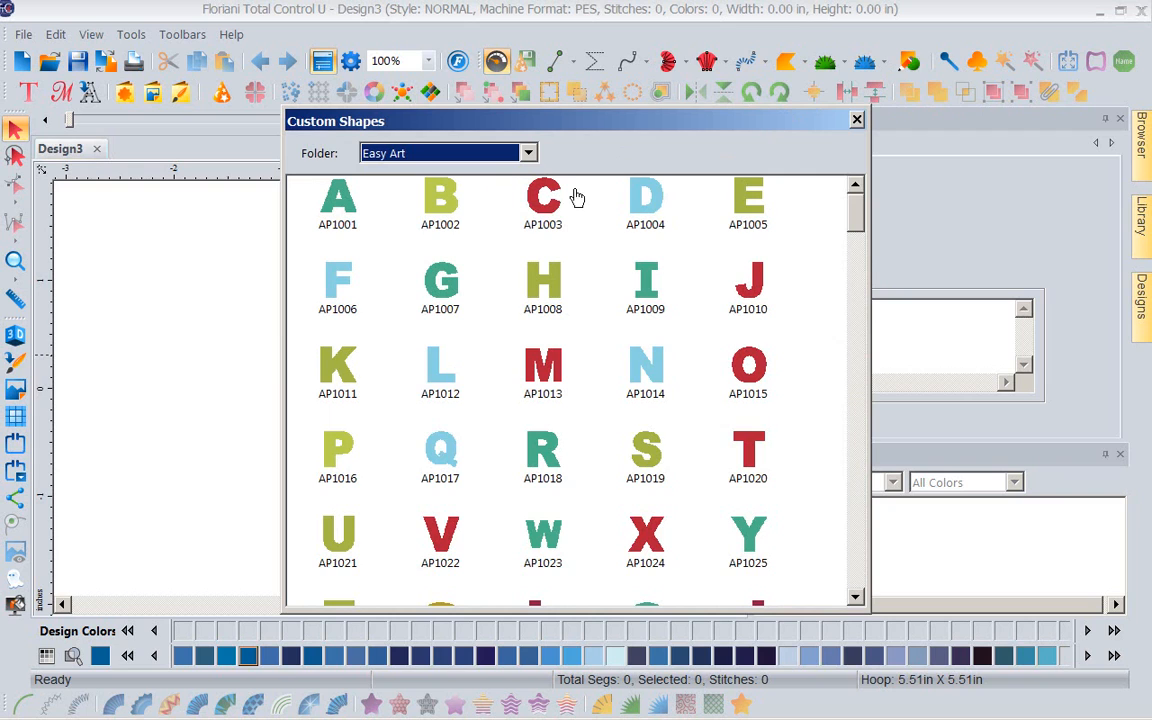
left_click(858, 121)
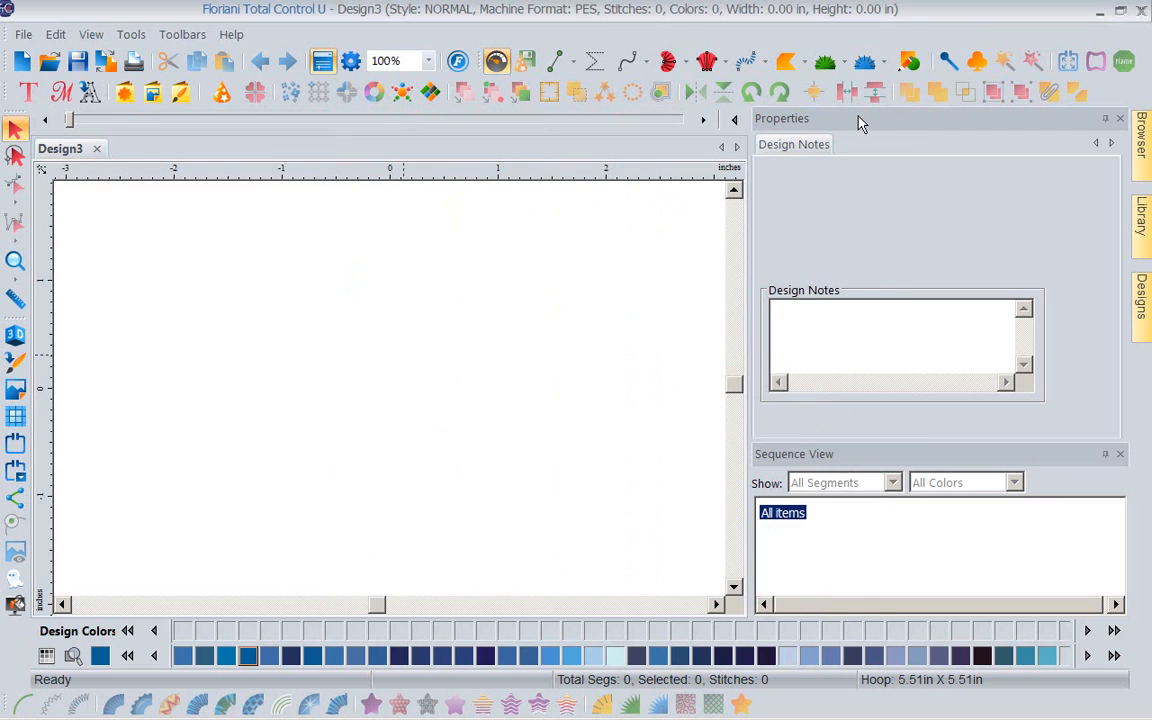
- Open the Custom Shapes library directly through the artwork tool, view its Easy Art folder, and close it
left_click(123, 93)
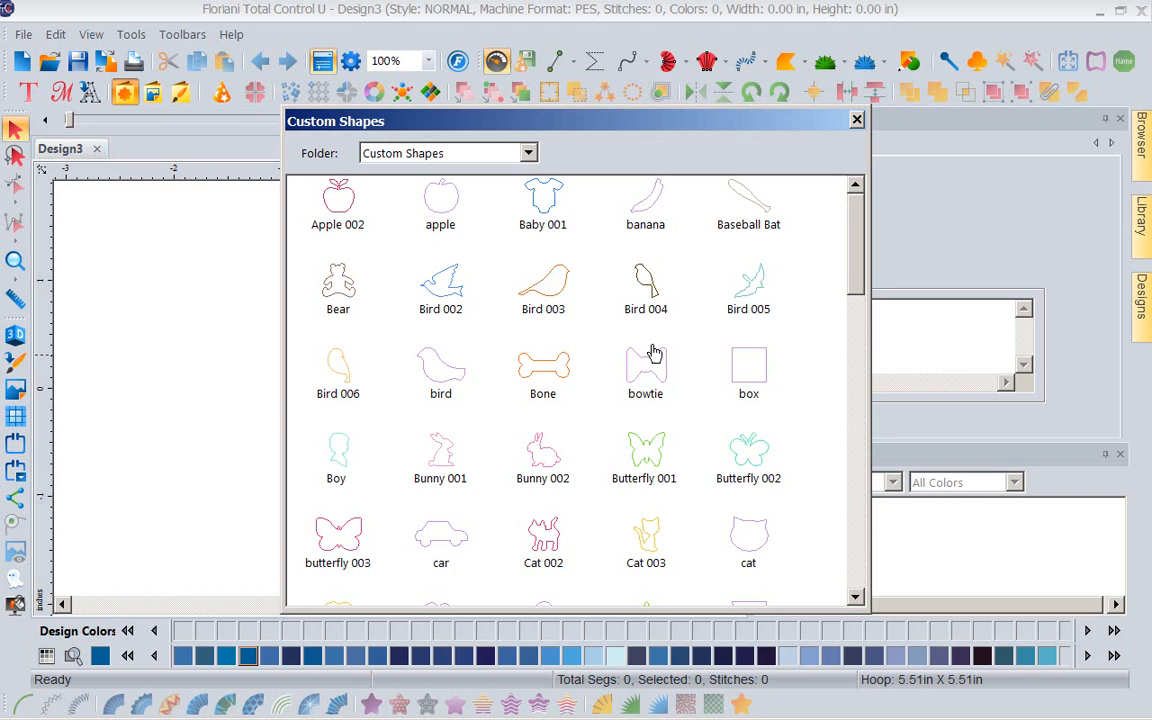
left_click(529, 153)
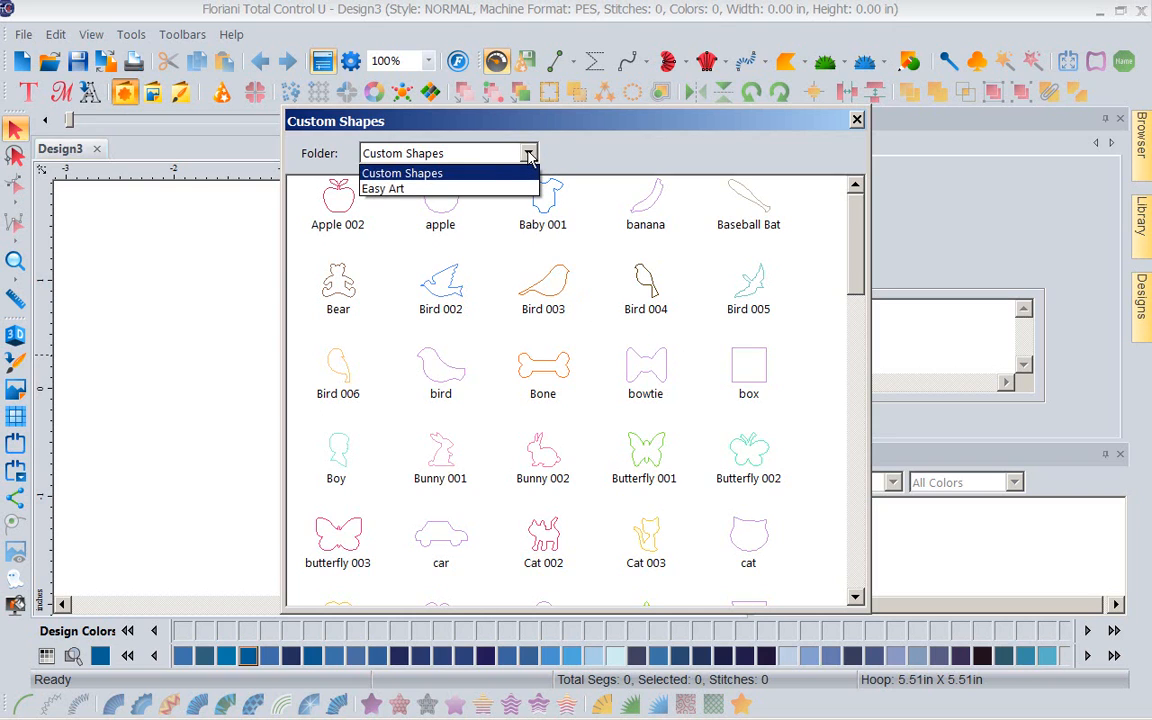
left_click(470, 188)
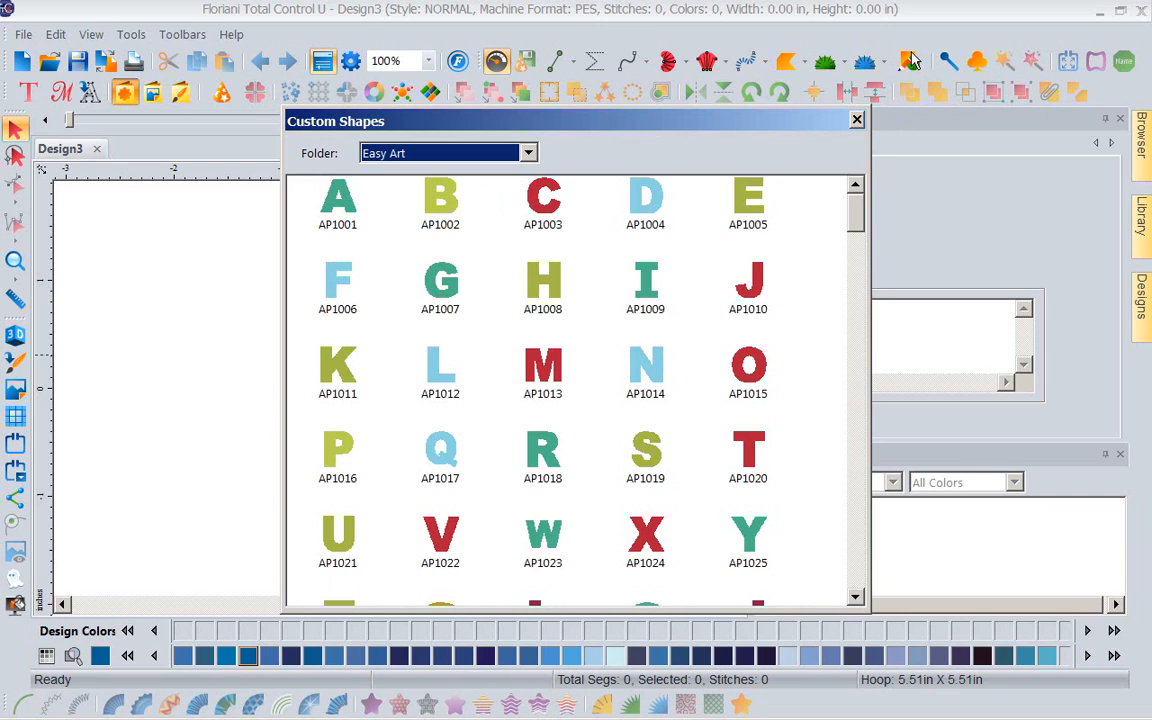
left_click(856, 121)
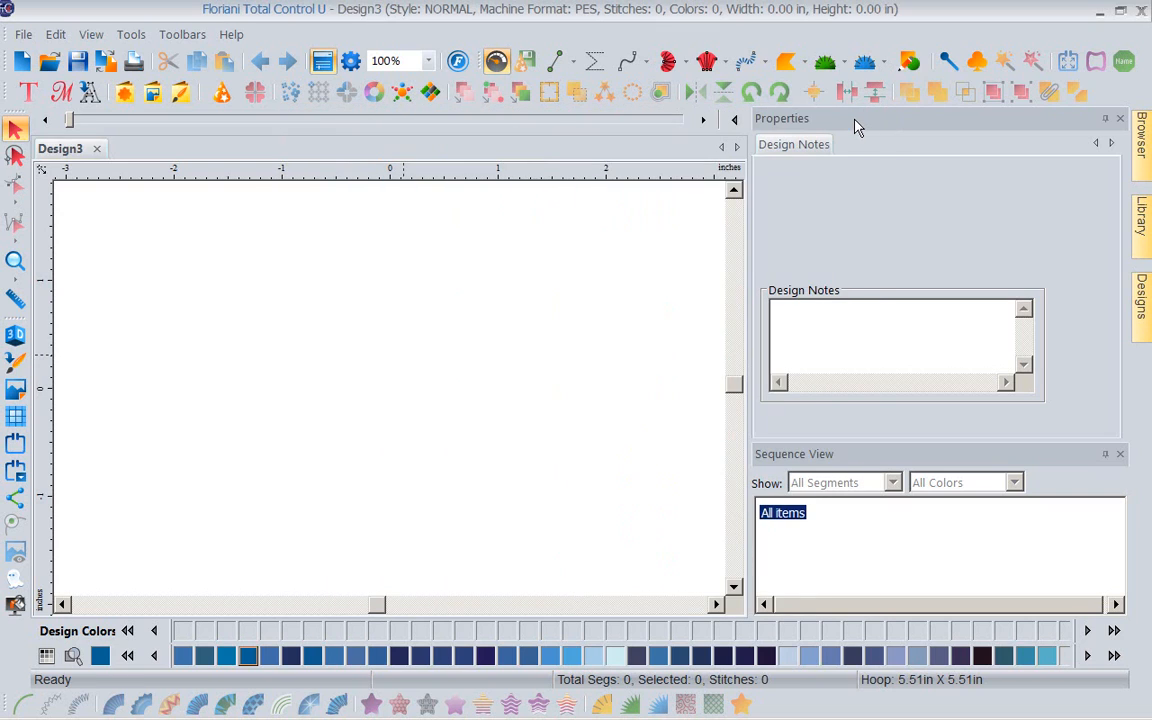
- Draw a triangle about 1.01 in wide and 0.86 in high near the upper-left corner of the design page
left_click(910, 63)
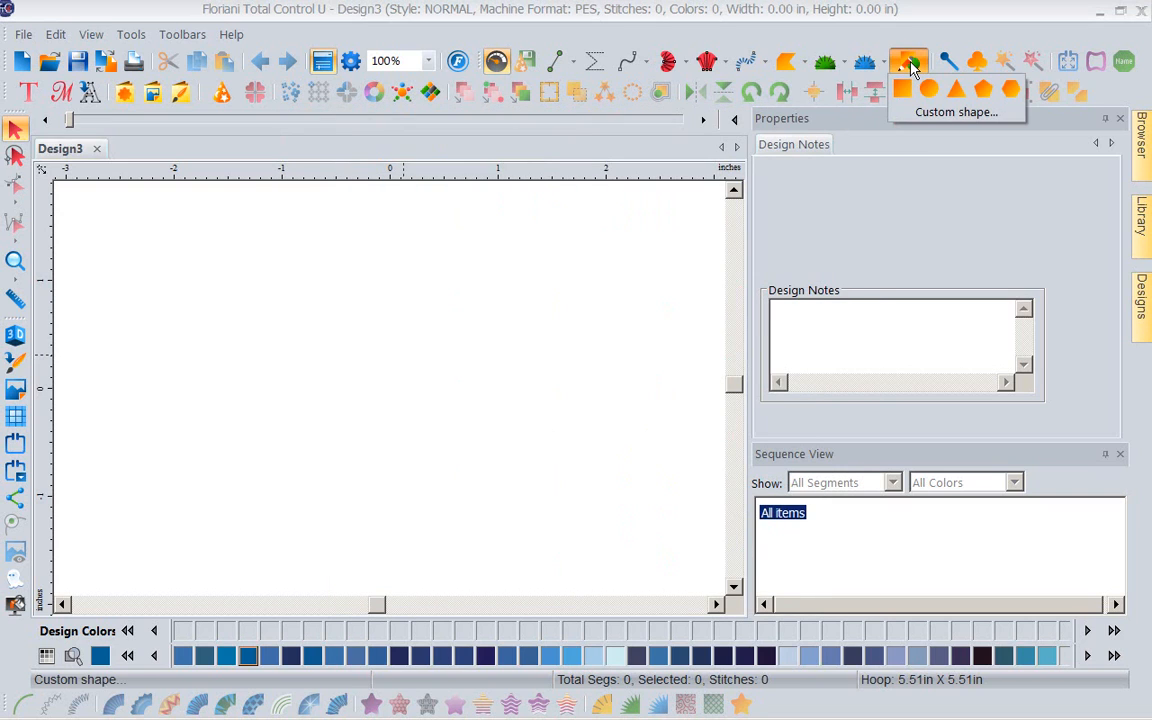
left_click(957, 92)
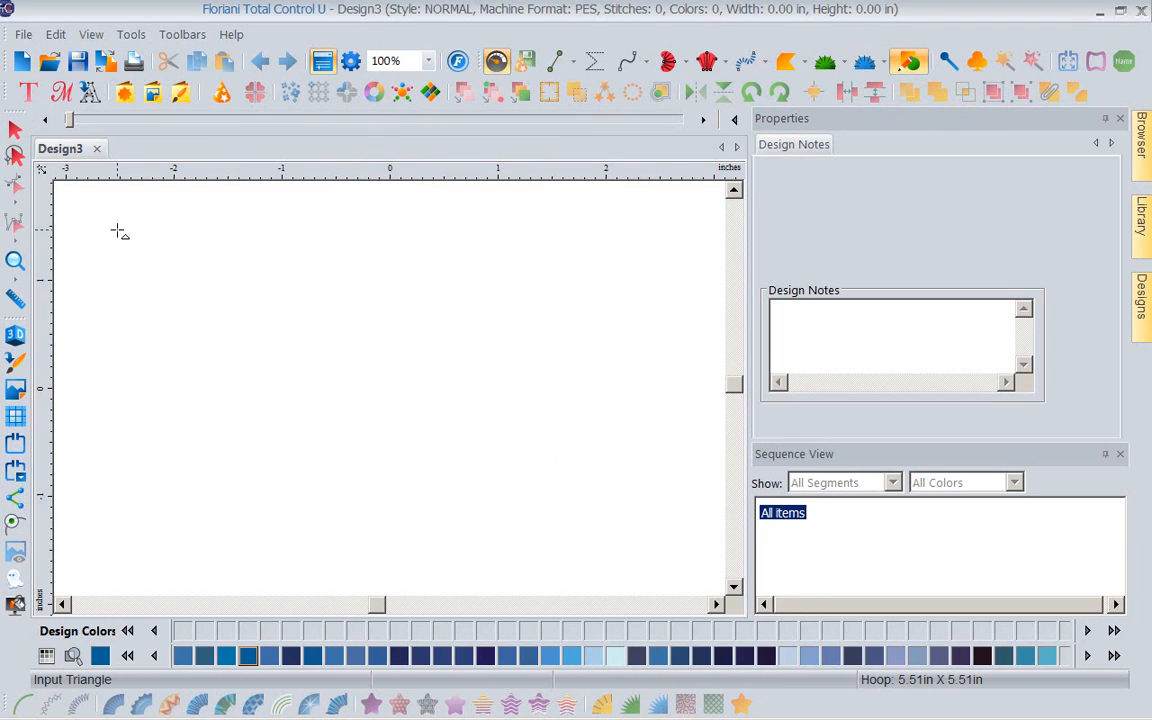
left_click_drag(118, 231, 230, 325)
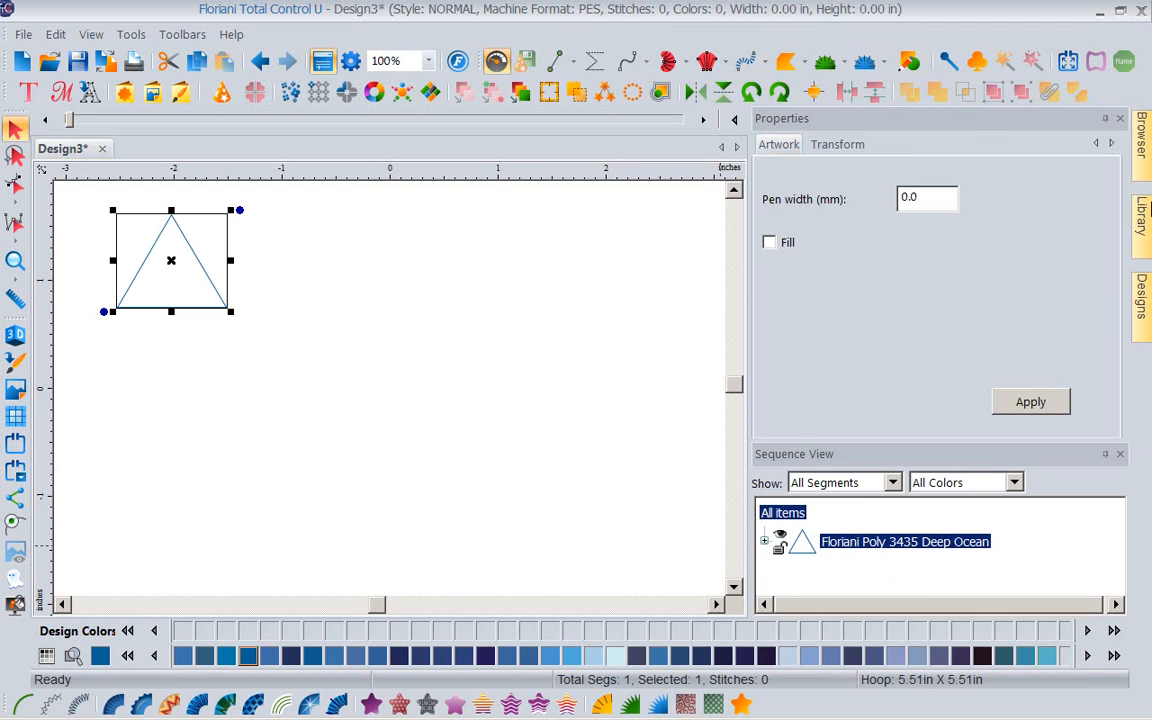
left_click(1143, 213)
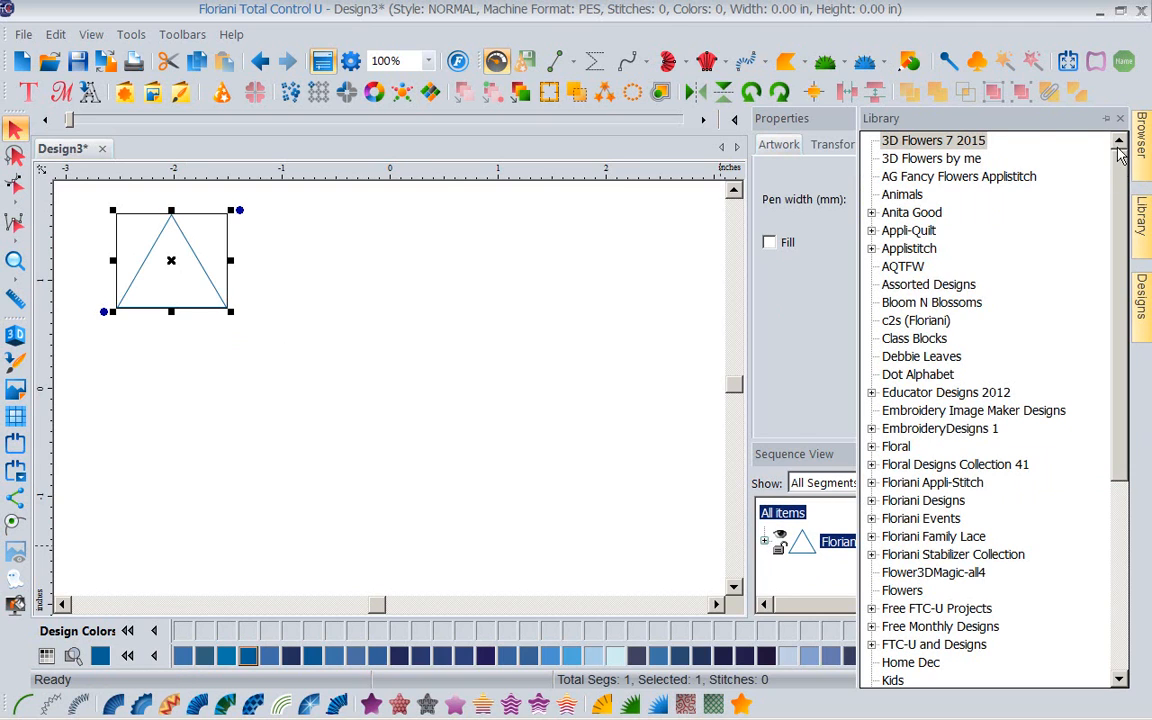
left_click(687, 241)
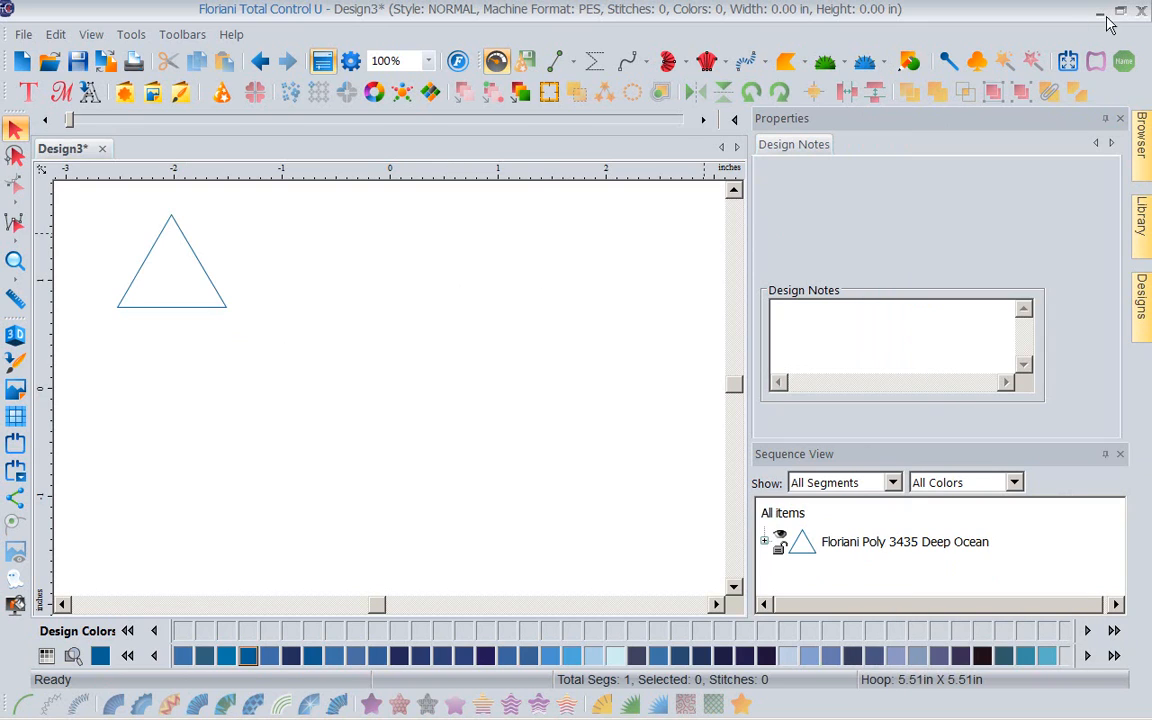
- Hide the Properties pane and convert the triangle artwork to a run stitch
left_click(1121, 121)
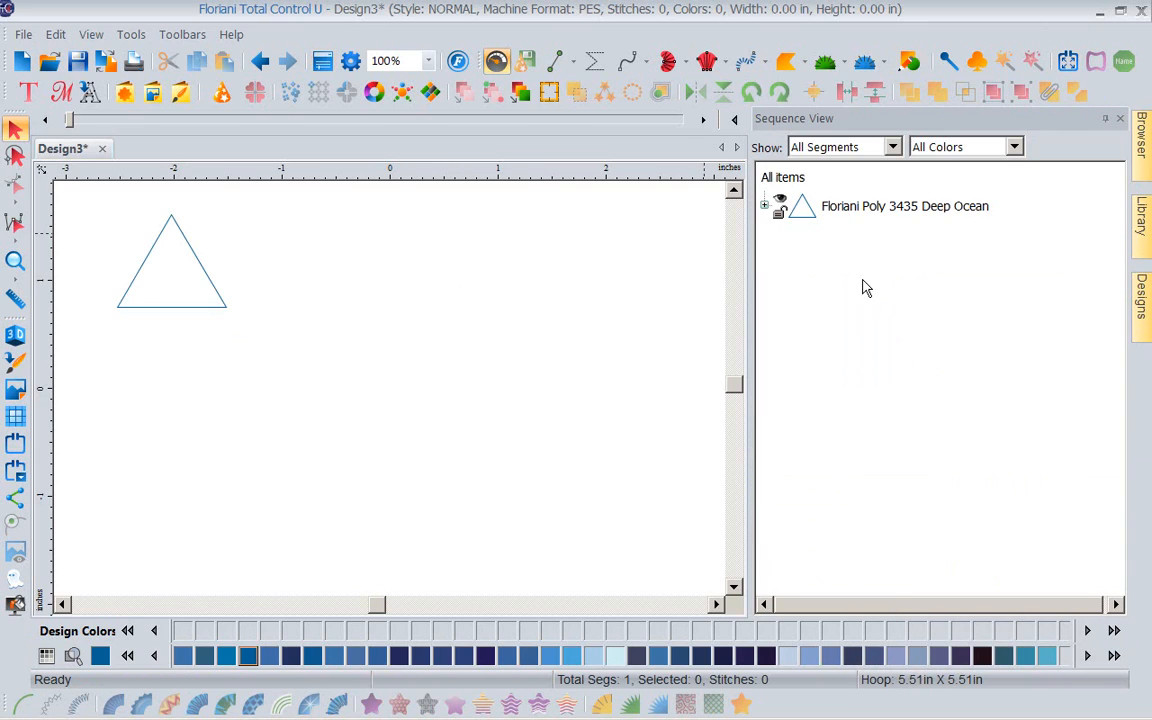
left_click(766, 206)
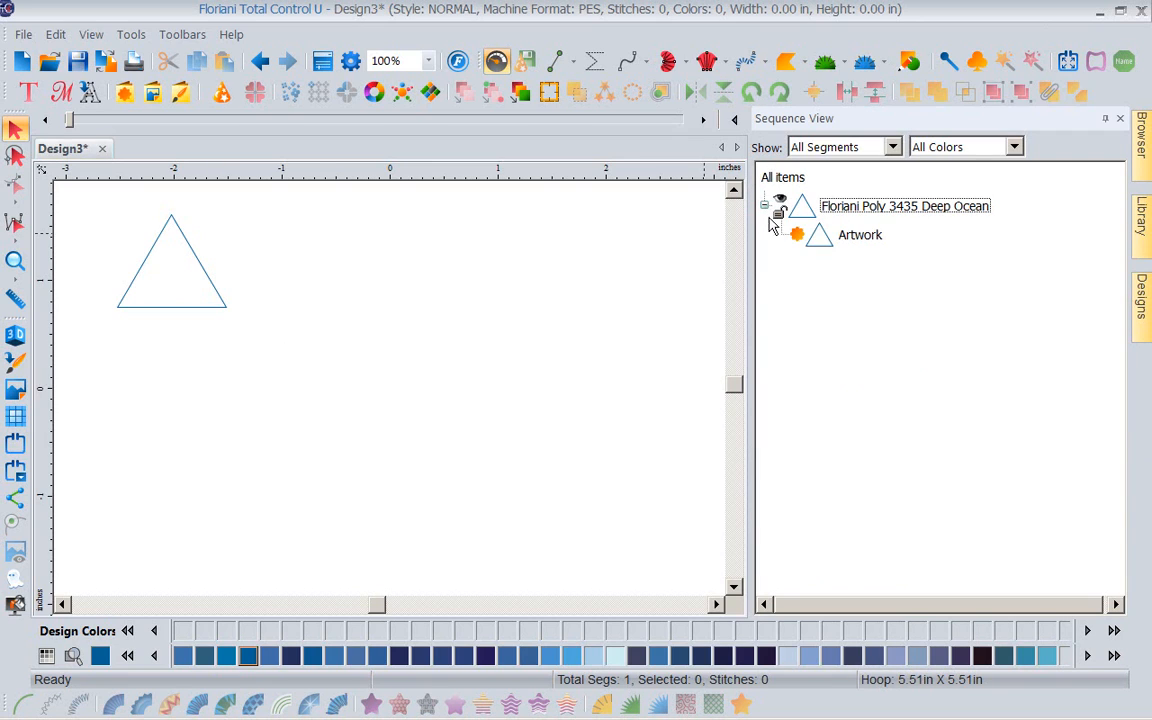
left_click(841, 235)
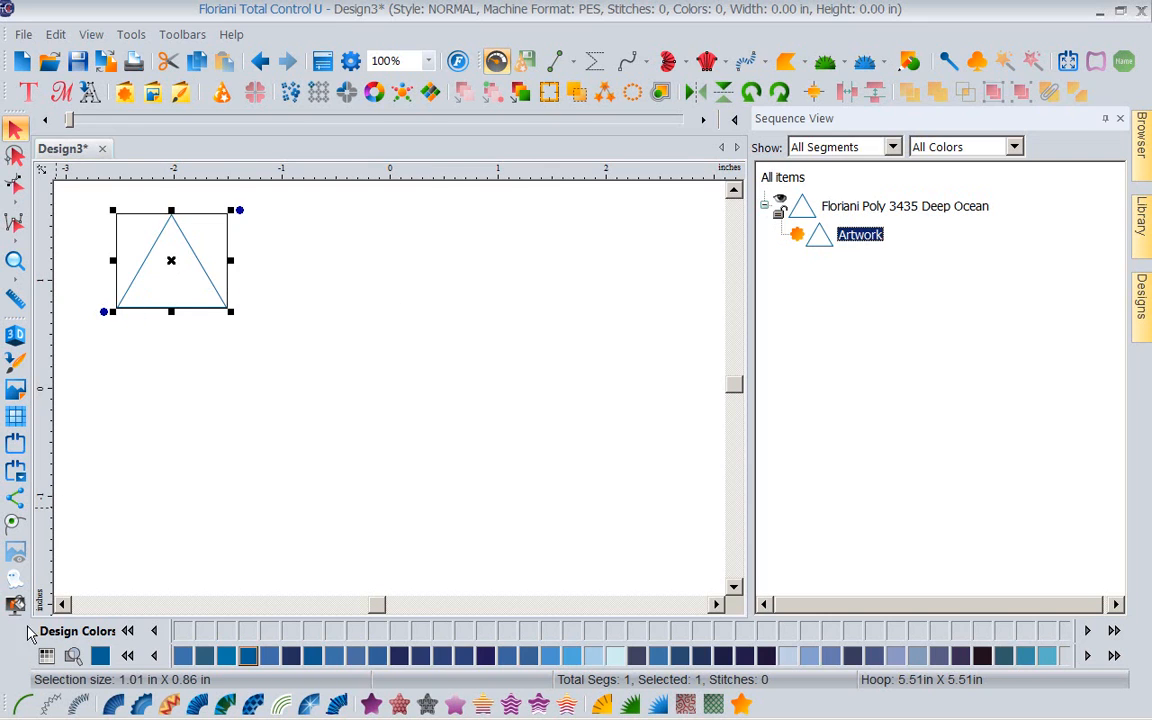
left_click(24, 706)
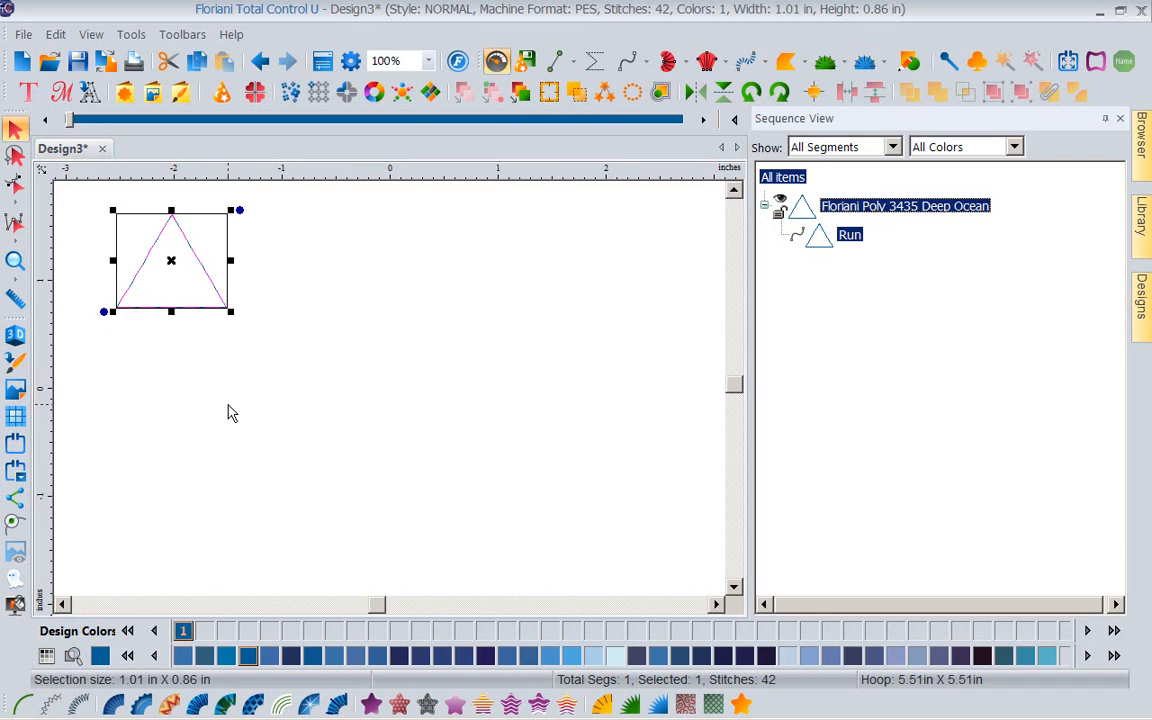
- View the run types offered in the triangle's stitch properties, hide the Properties pane, and deselect the triangle
left_click(322, 62)
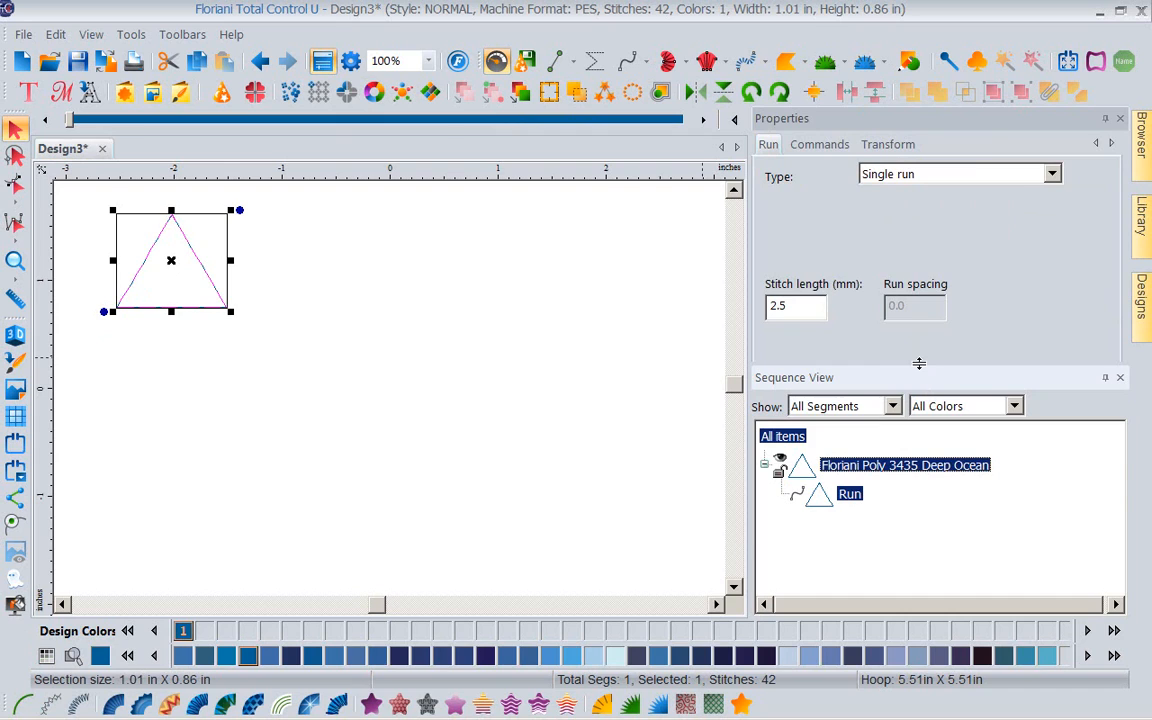
left_click_drag(919, 363, 919, 440)
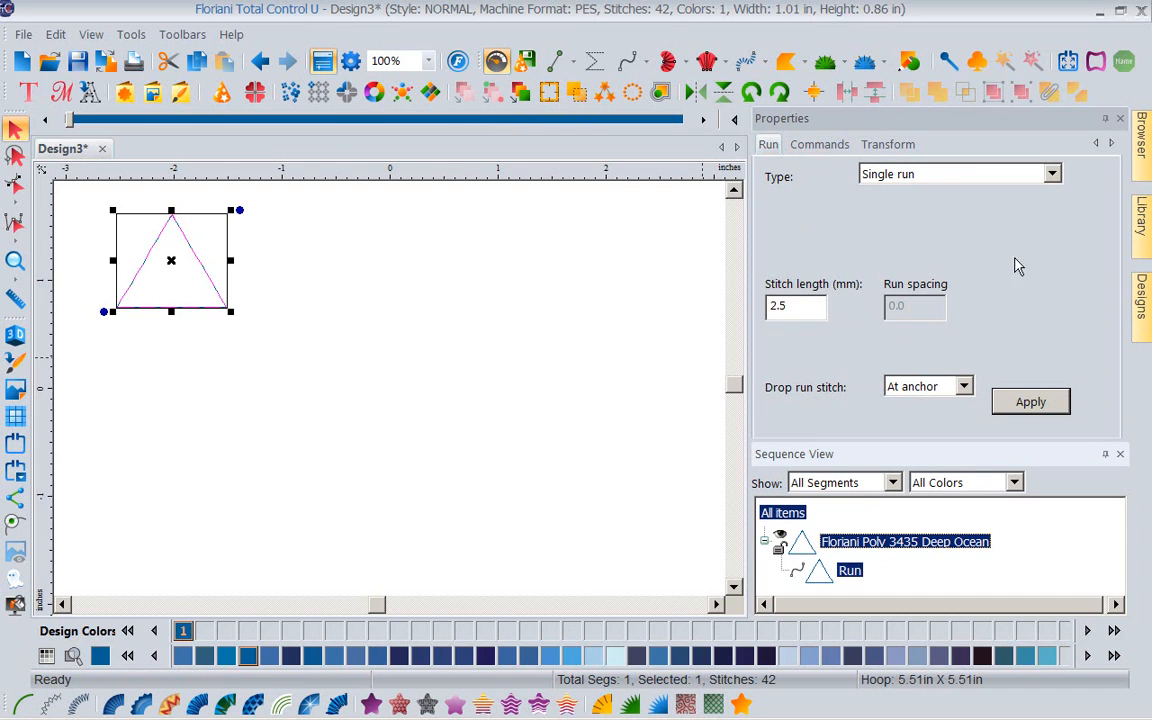
left_click(1052, 176)
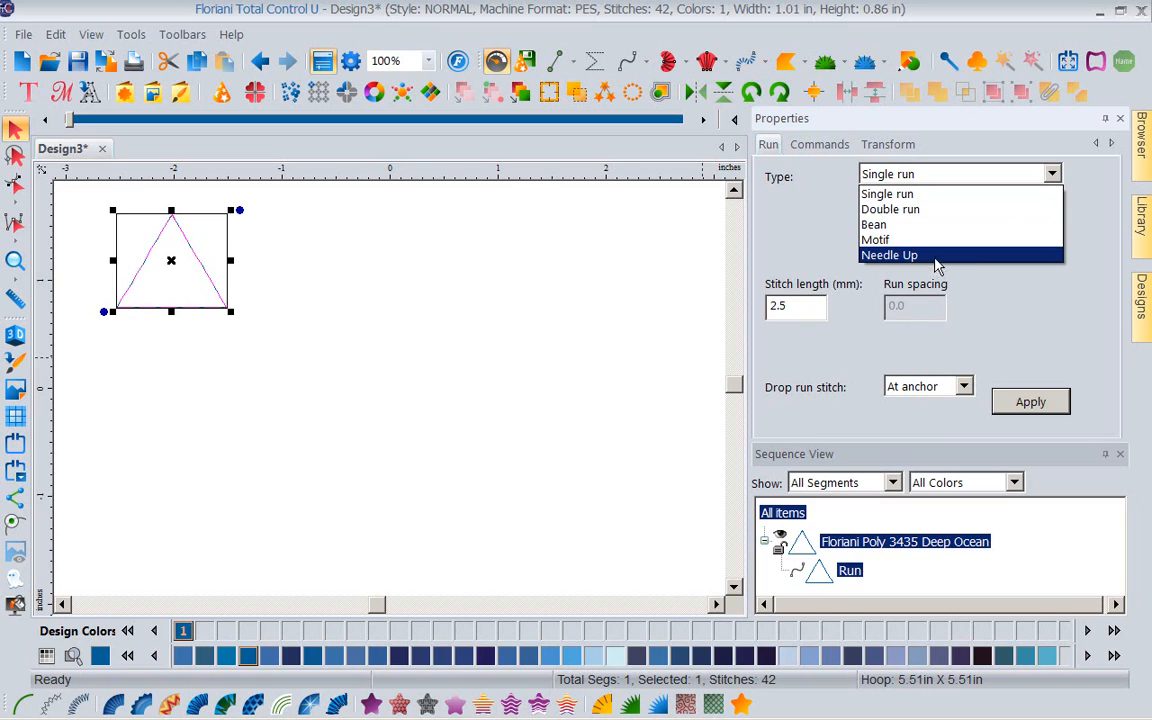
left_click(555, 330)
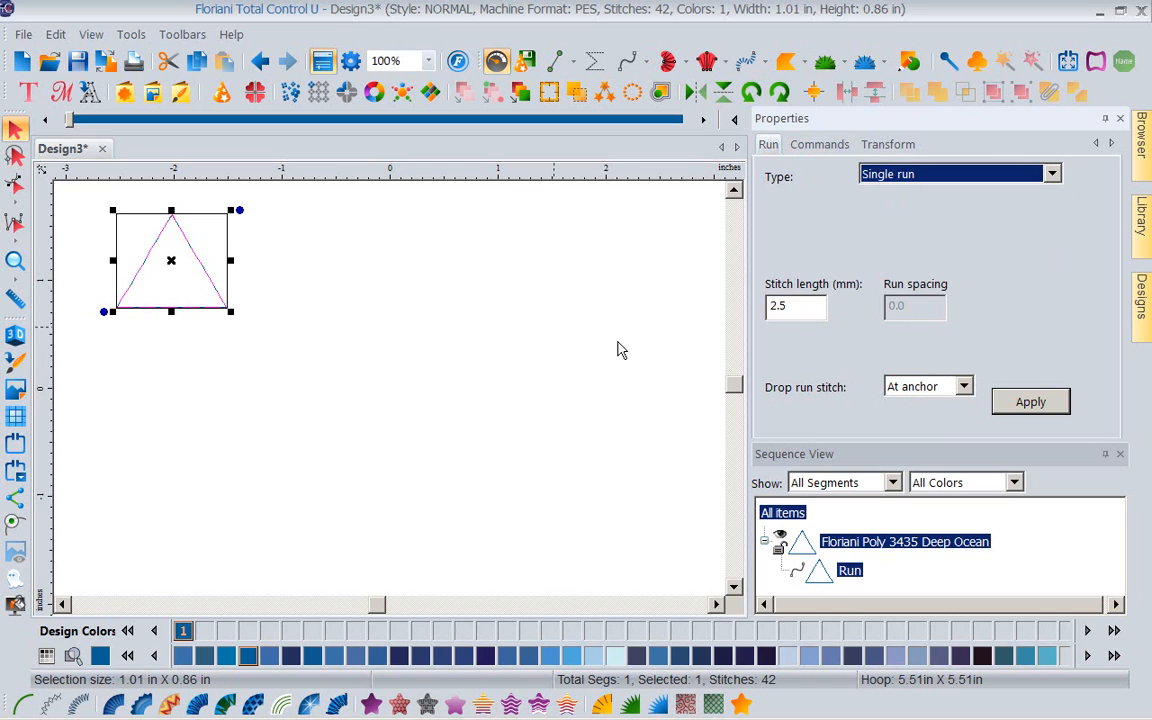
left_click(1120, 118)
left_click(491, 345)
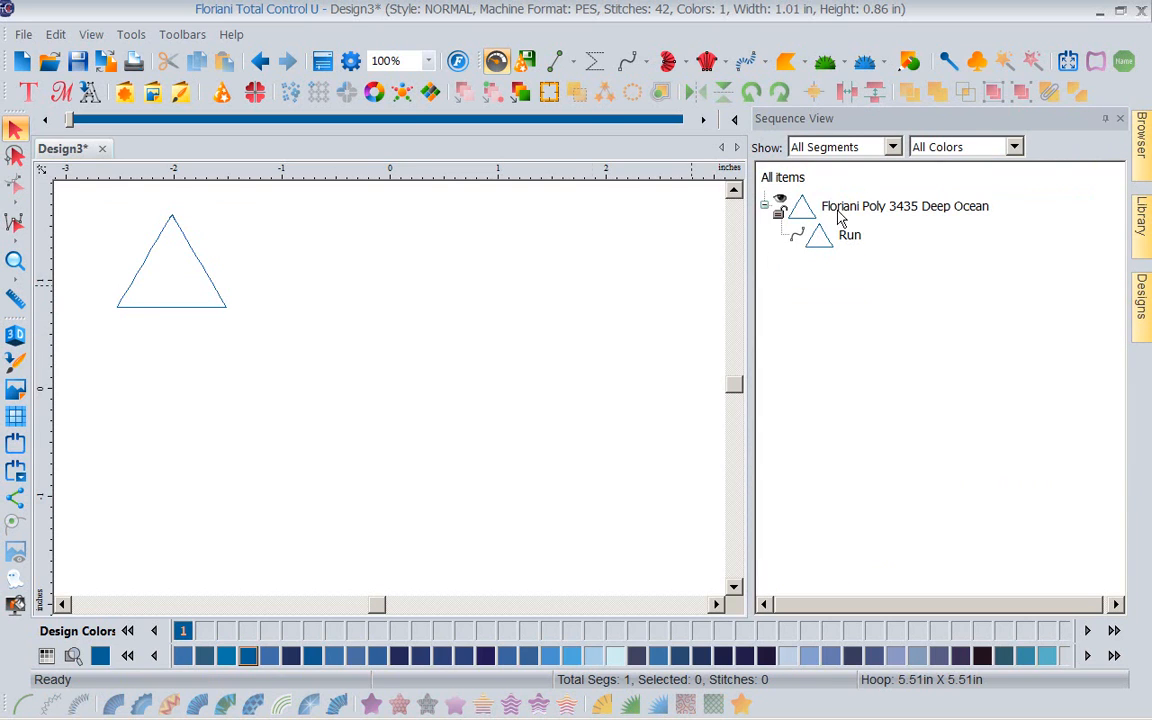
- Draw a second triangle about 1.17 in wide and 0.96 in high directly below the first one
left_click(910, 63)
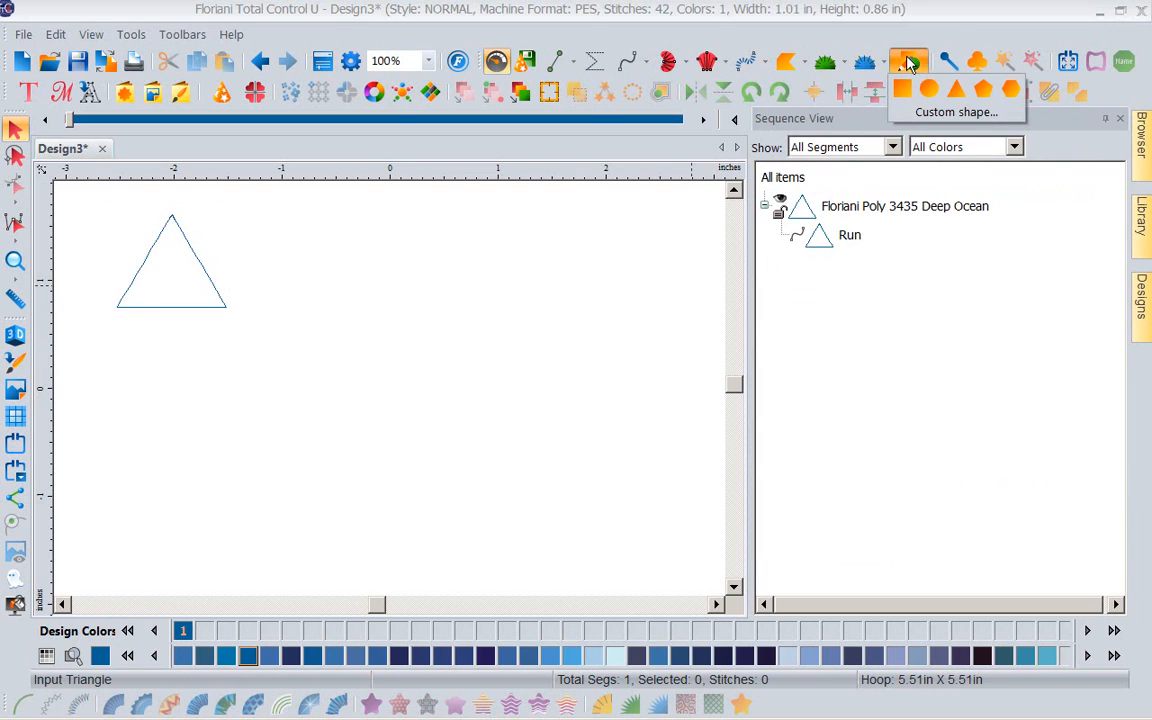
left_click(957, 92)
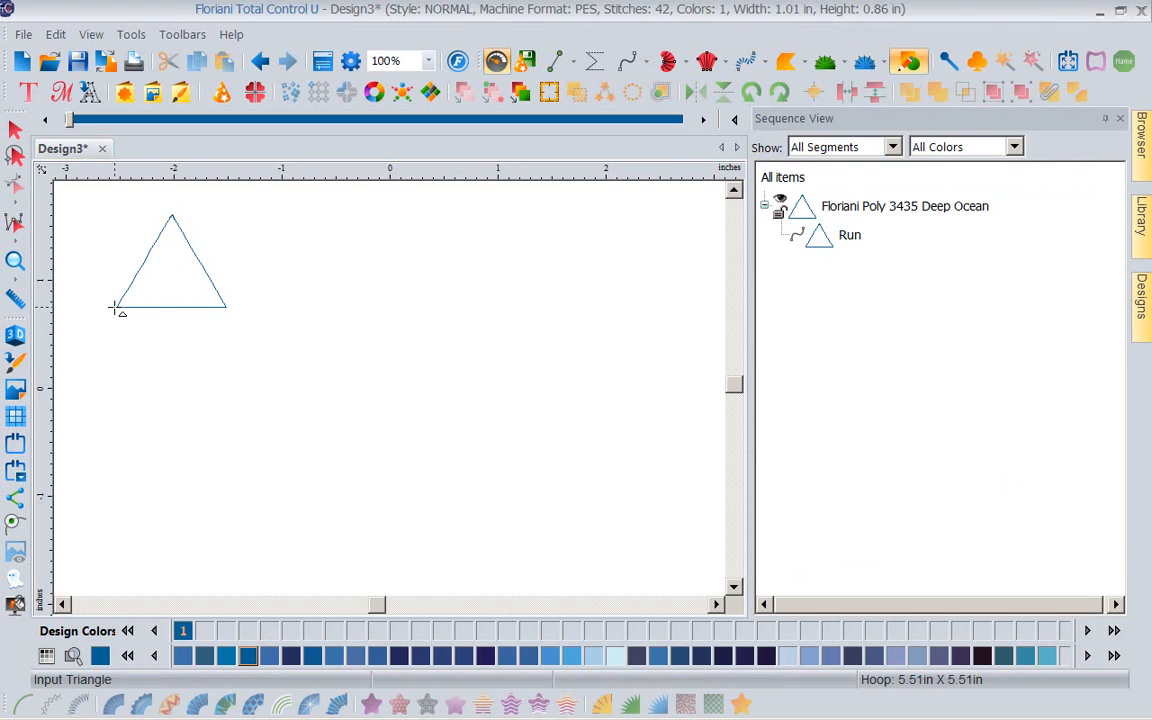
left_click_drag(123, 337, 249, 442)
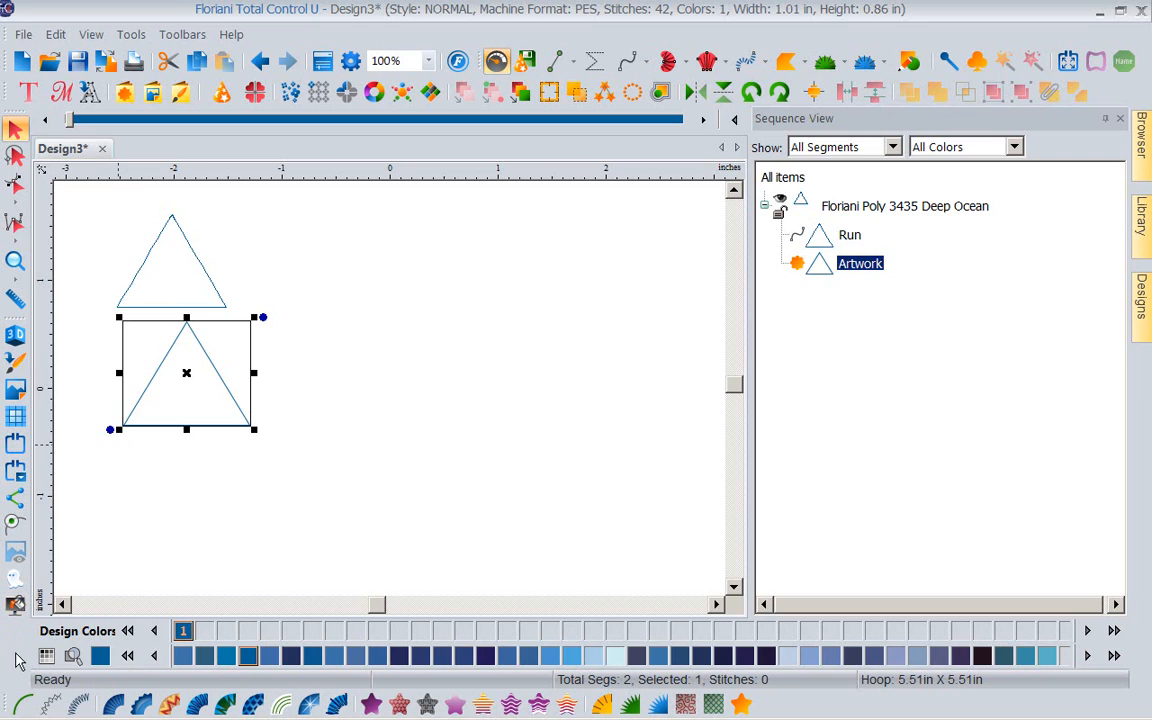
- Convert the second triangle to a run stitch and recolor it to Floriani Poly 360 Dark Navy
left_click(23, 703)
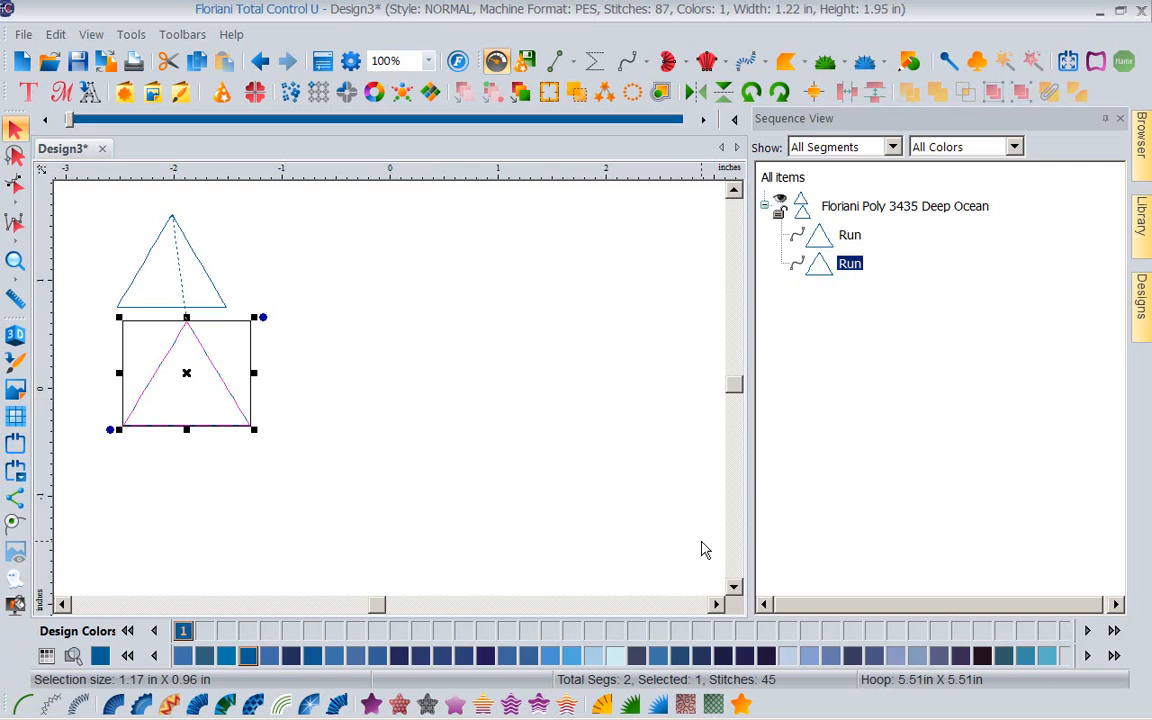
left_click(983, 656)
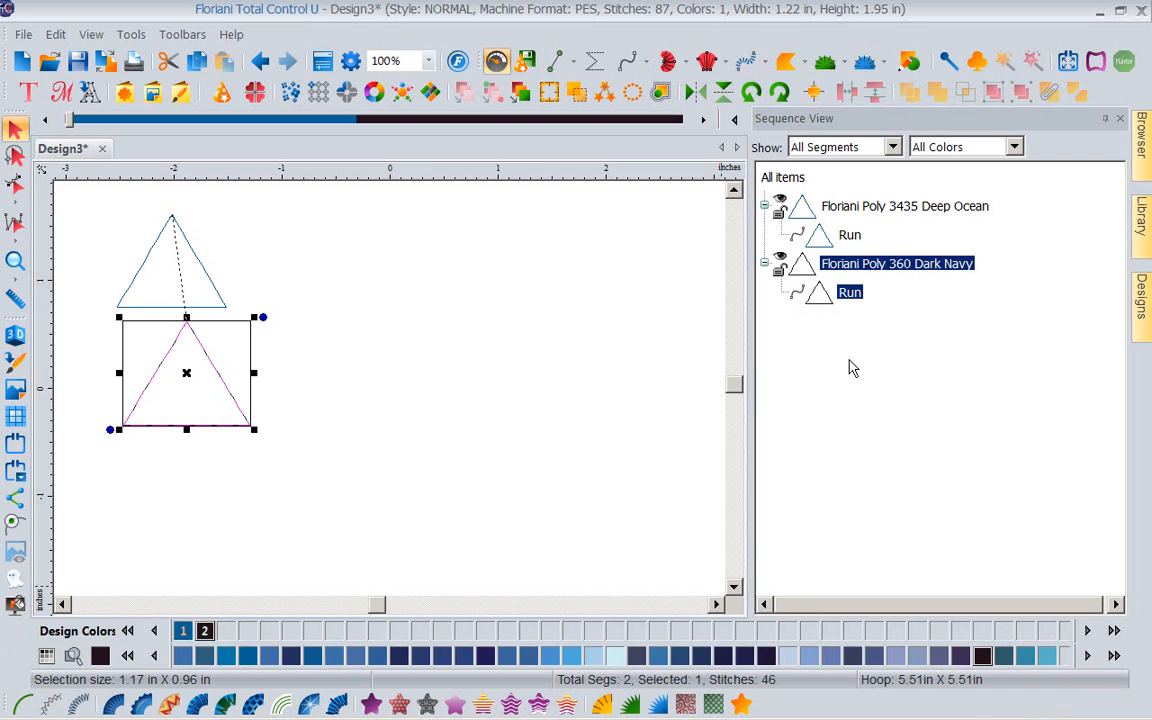
left_click(604, 415)
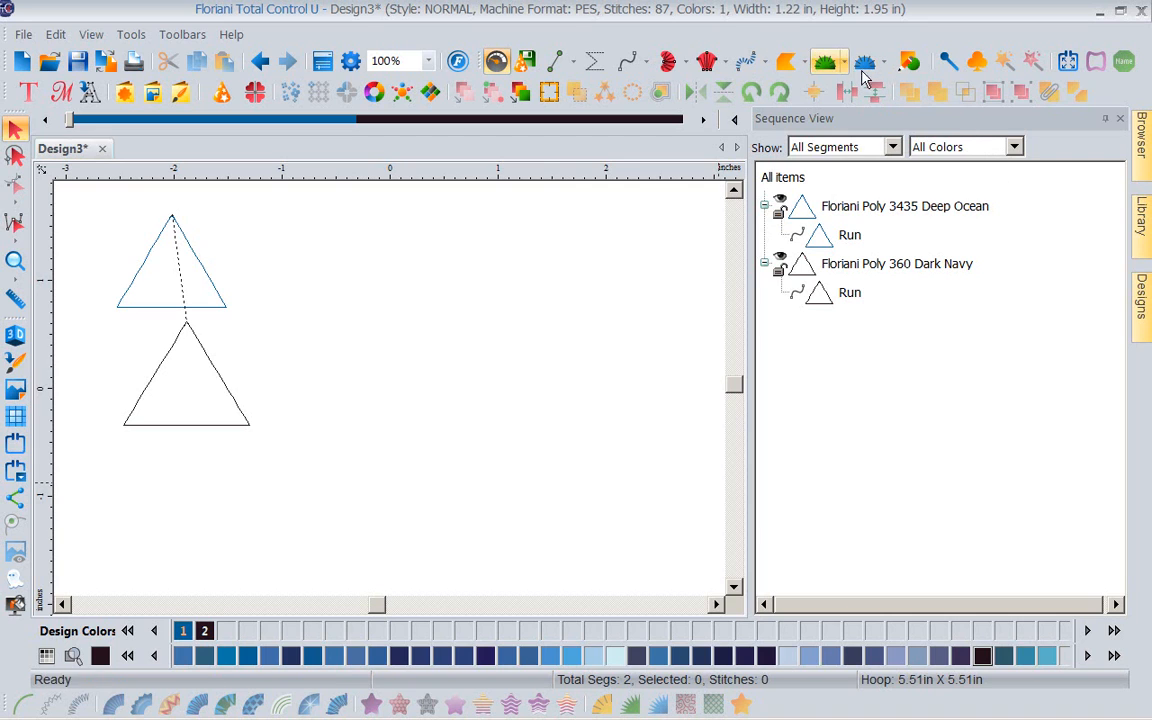
- Draw a third triangle about 1.27 in wide and 0.98 in high beside the second one and convert it to a run stitch
left_click(925, 66)
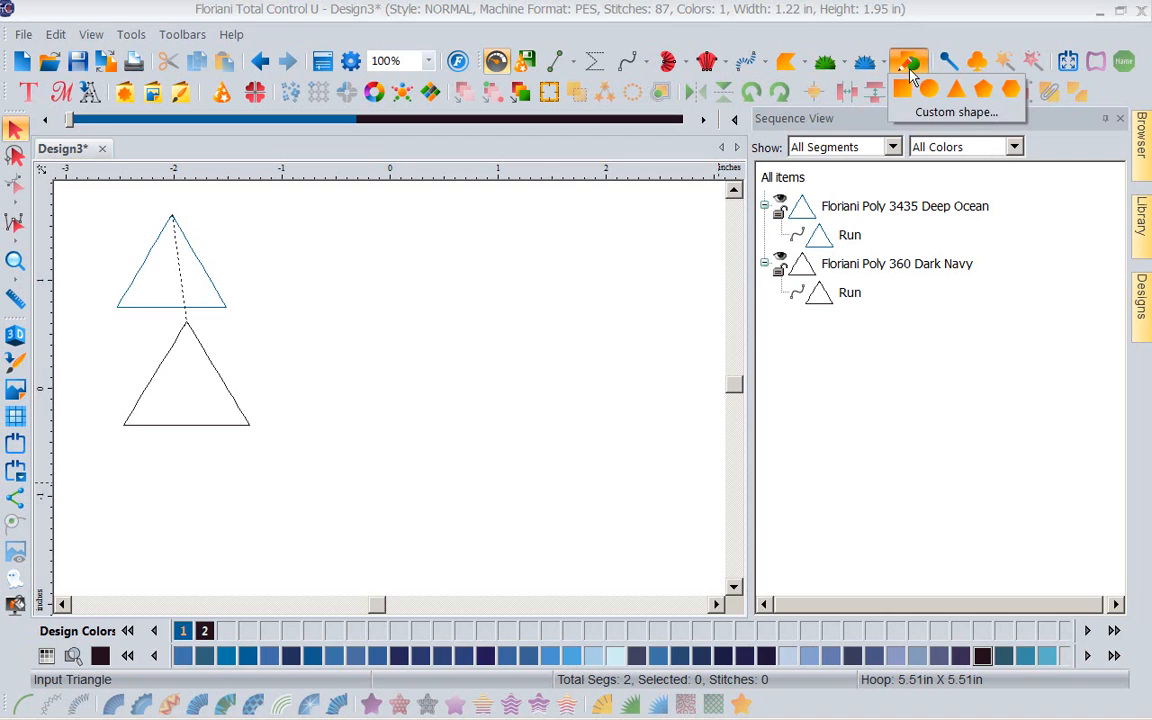
left_click(957, 93)
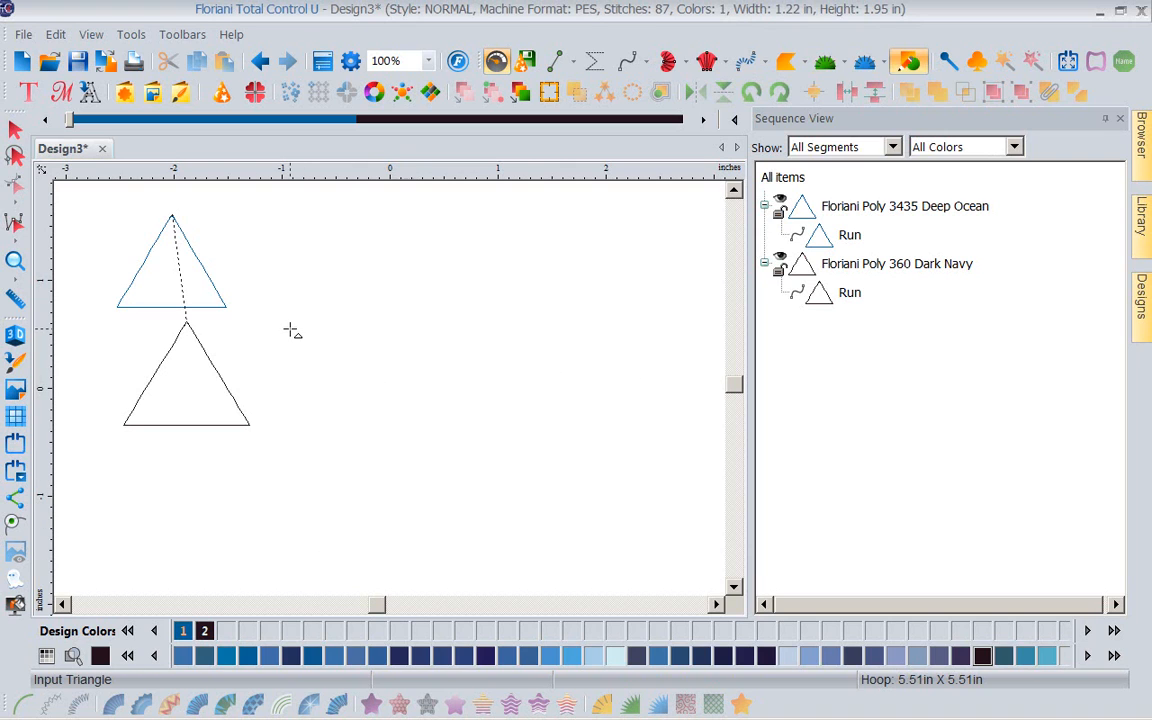
left_click_drag(289, 309, 431, 420)
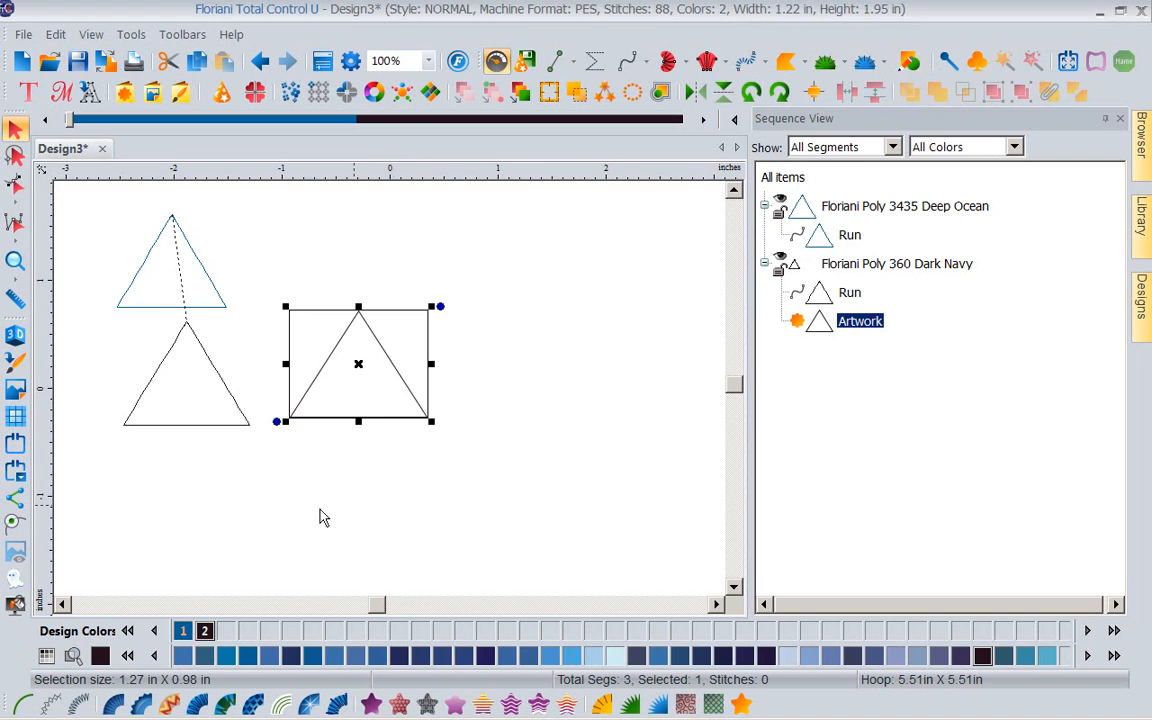
left_click(22, 703)
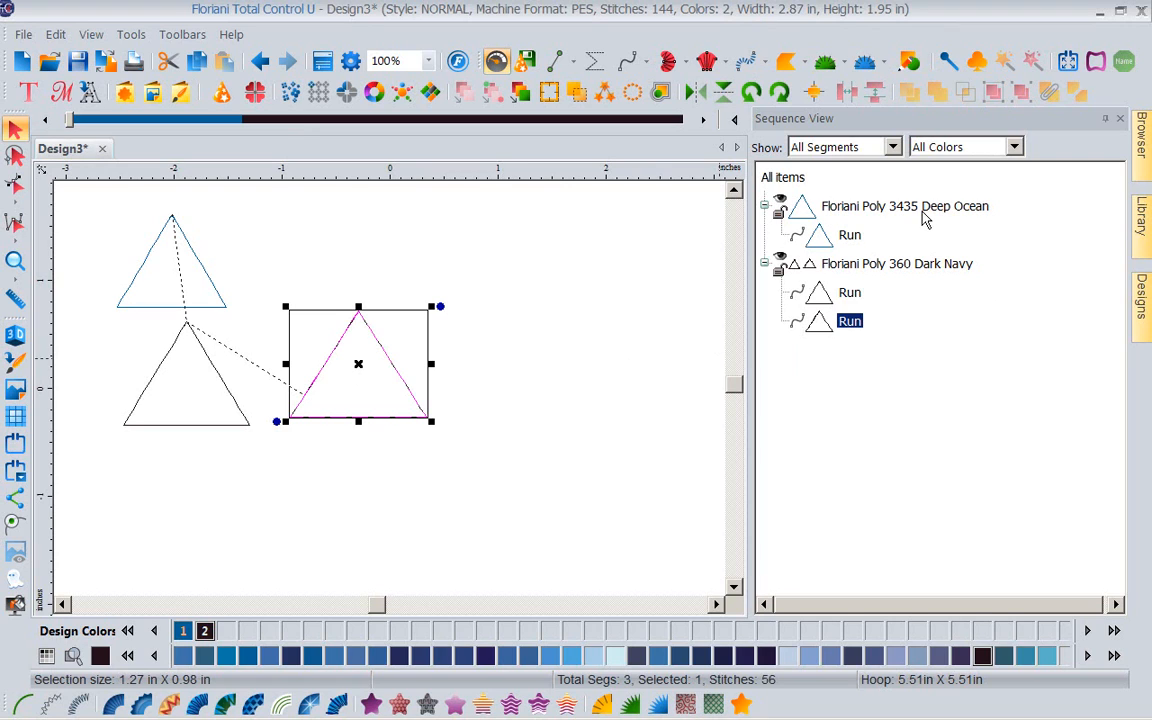
left_click(628, 418)
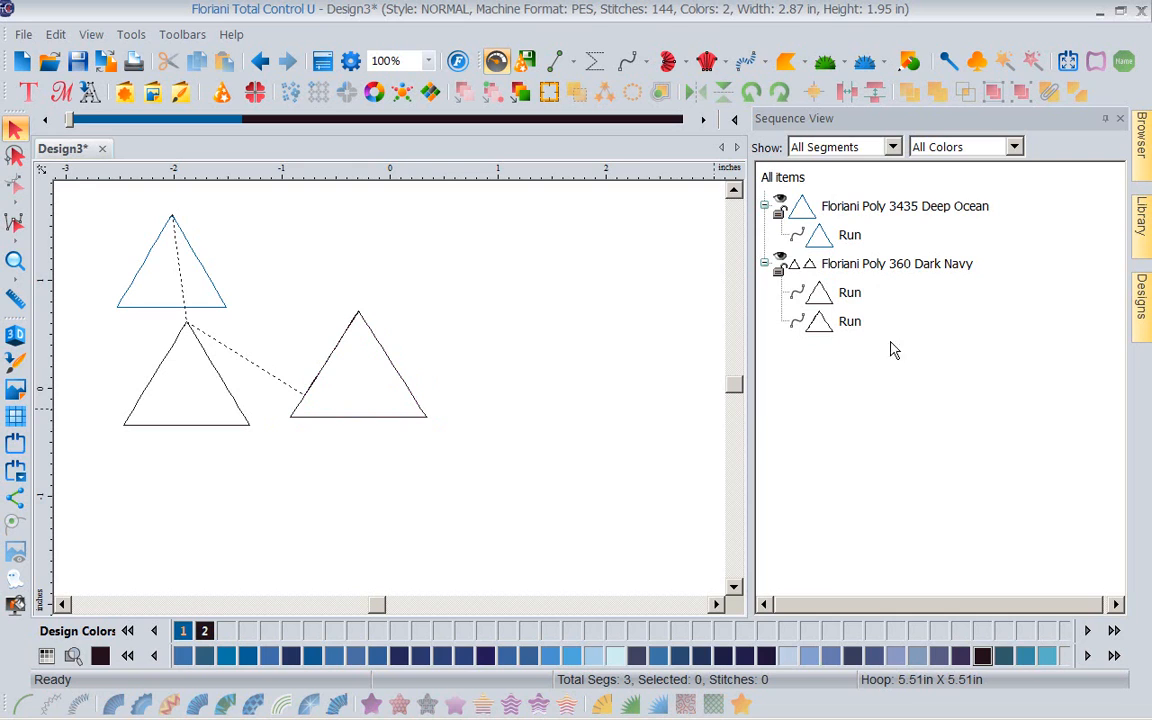
- Move the third triangle so its lower corner meets the adjacent lower corner of the second triangle
left_click(893, 262)
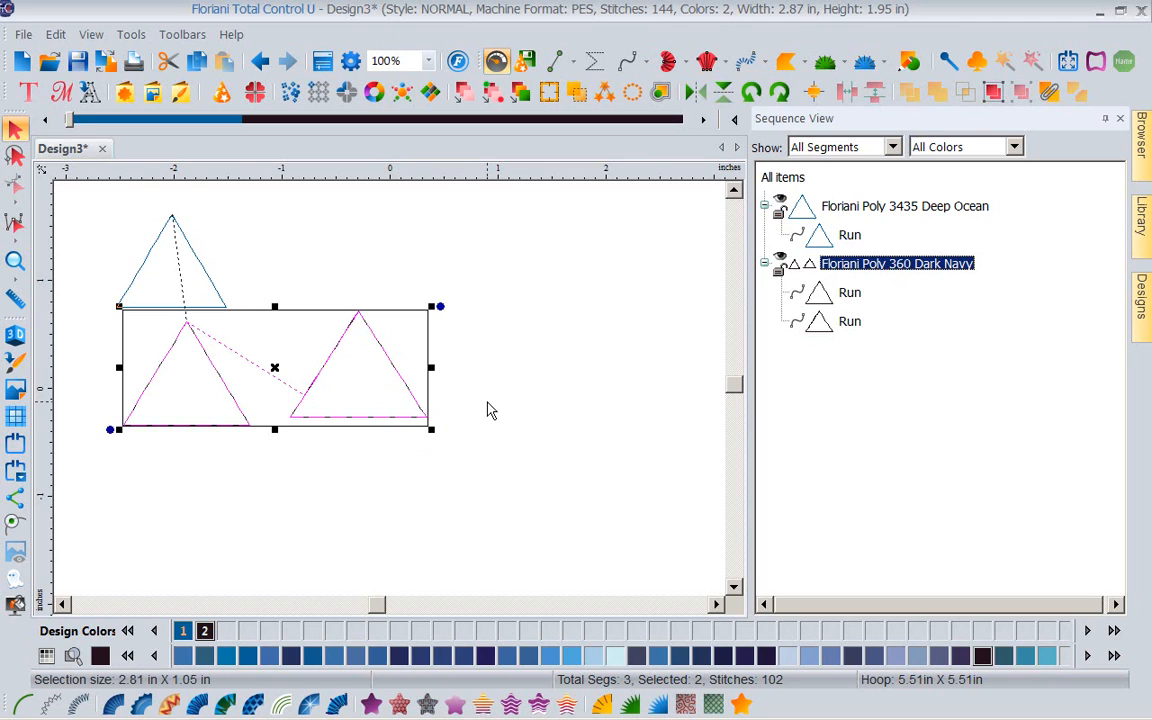
left_click(575, 394)
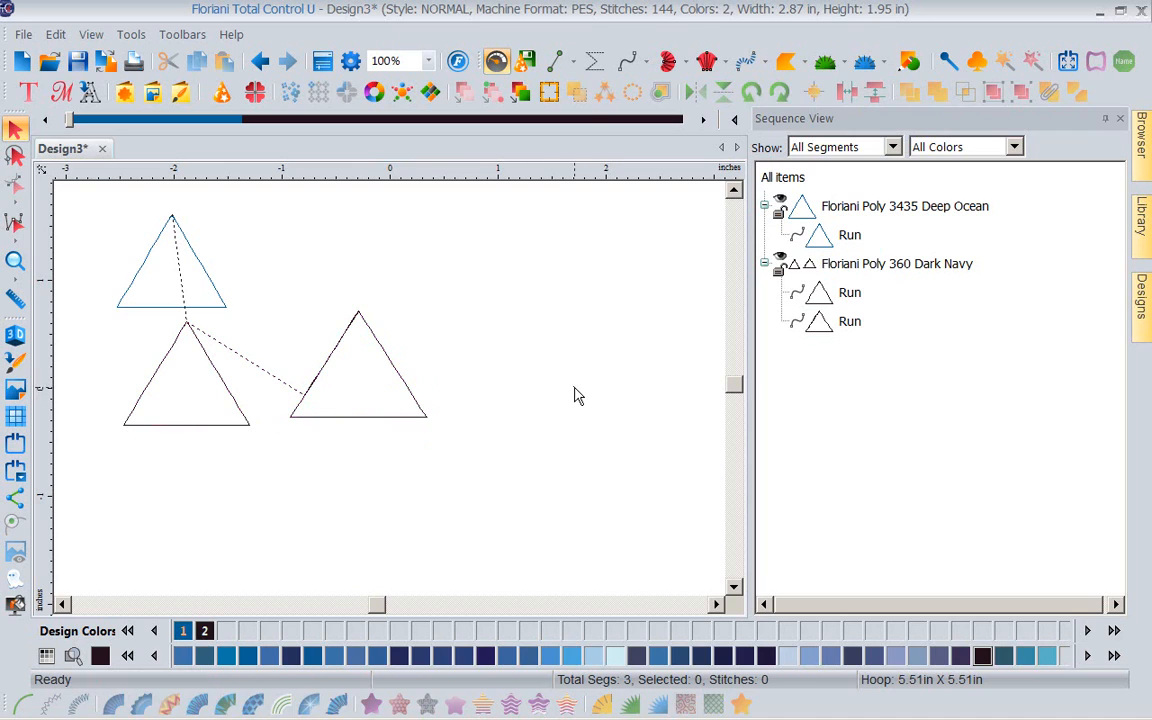
left_click(322, 372)
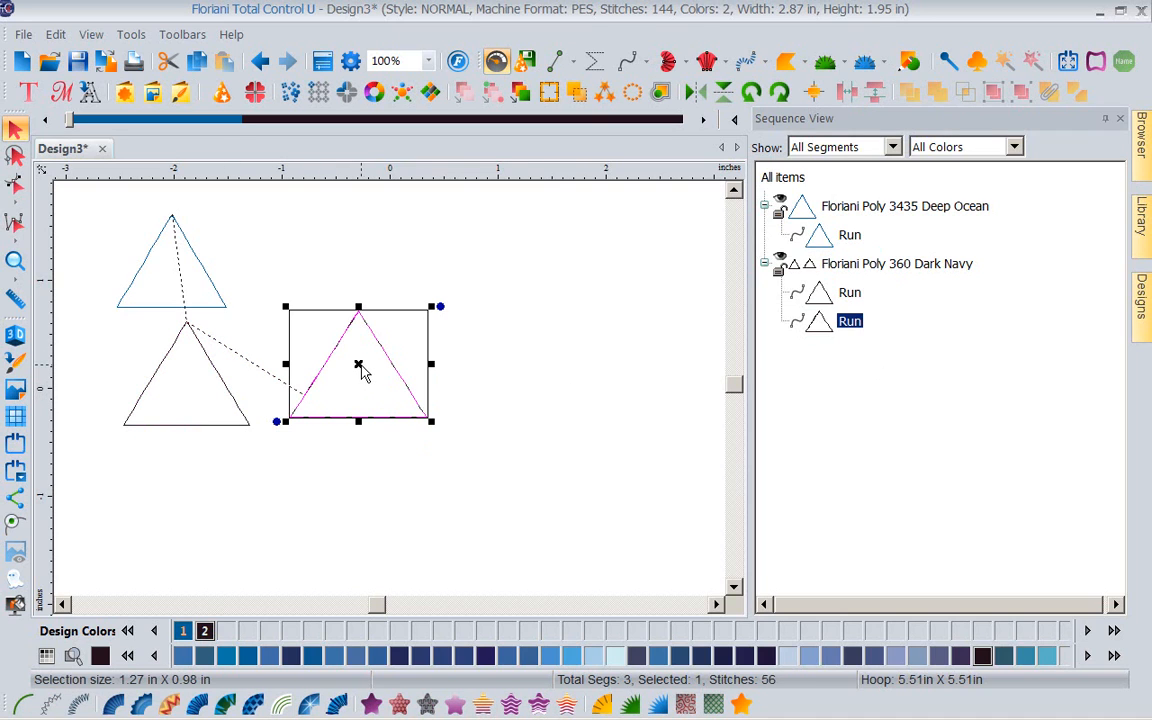
left_click_drag(361, 367, 322, 379)
left_click(537, 383)
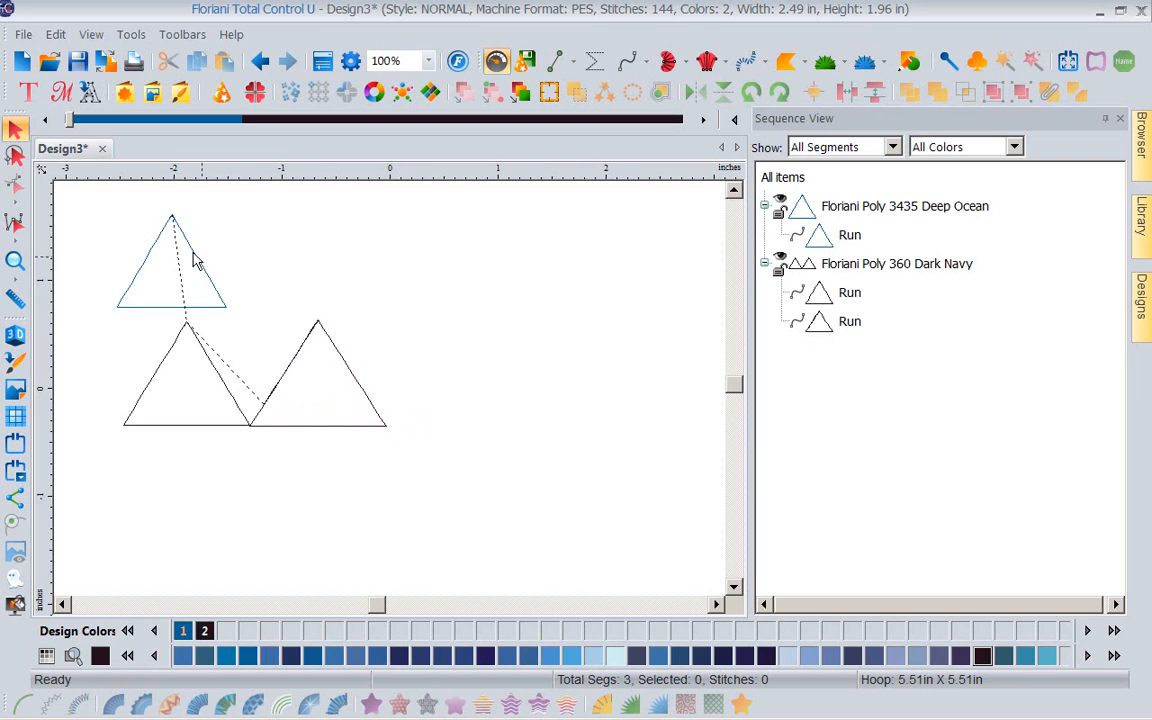
- Reshape the Deep Ocean triangle by moving its two base corner points outward and upward
left_click(175, 226)
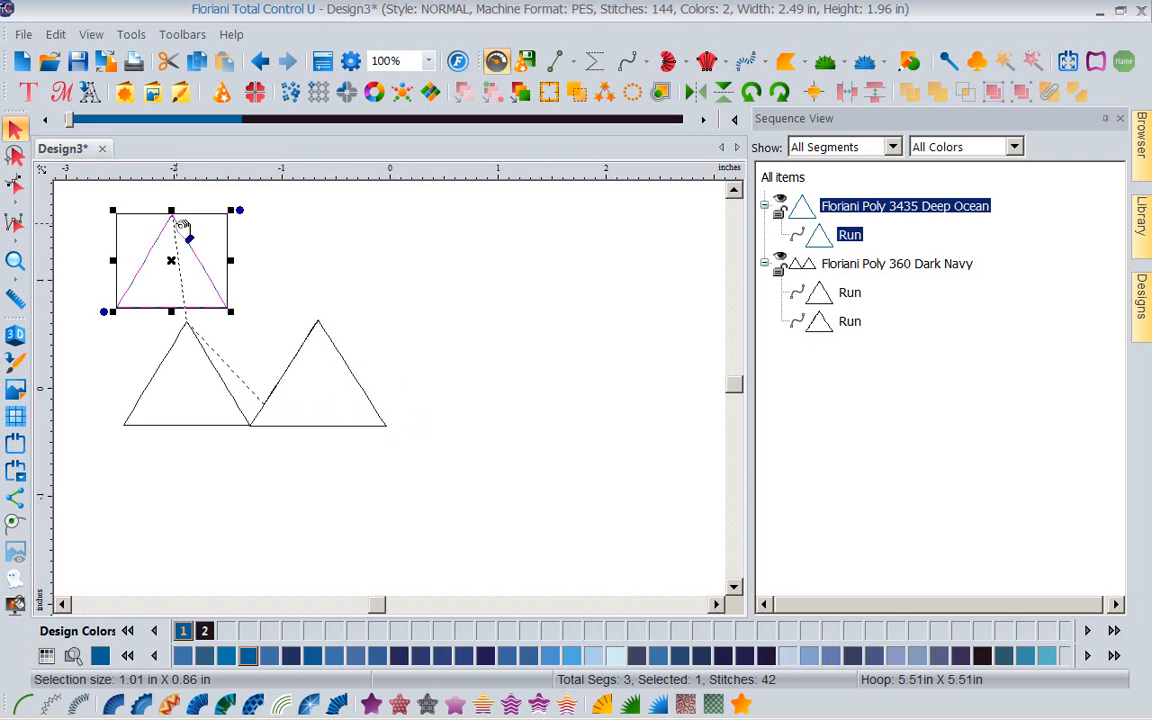
left_click(16, 188)
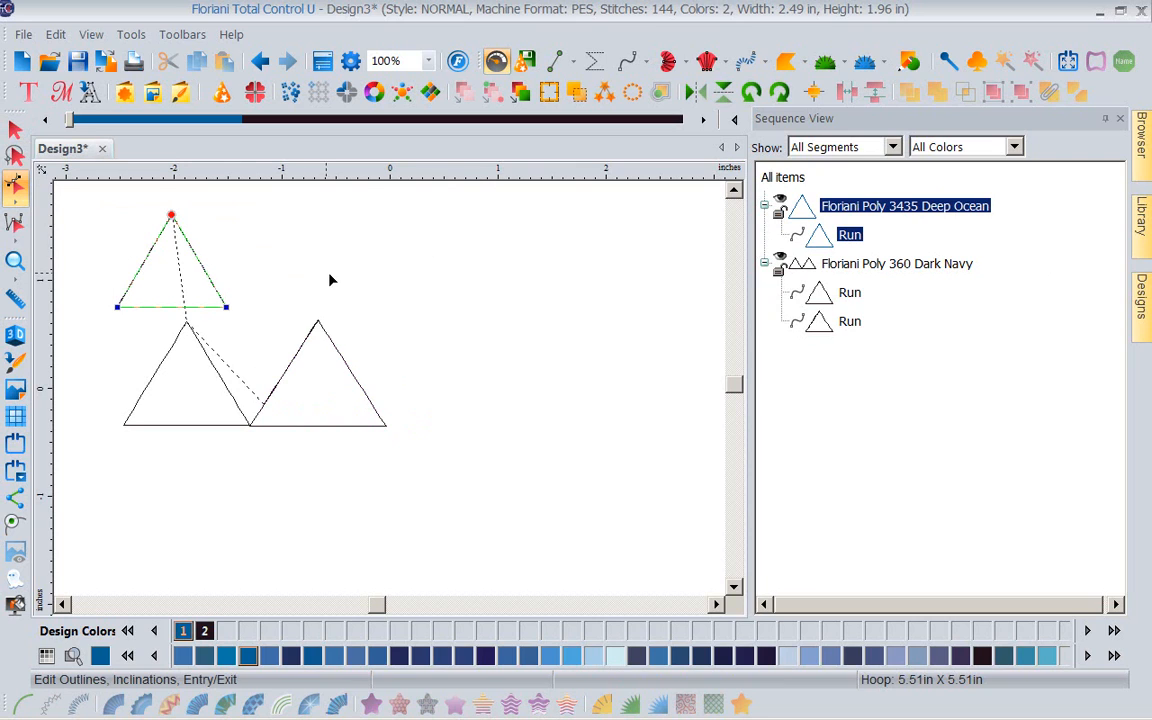
left_click(172, 216)
left_click_drag(224, 314, 247, 299)
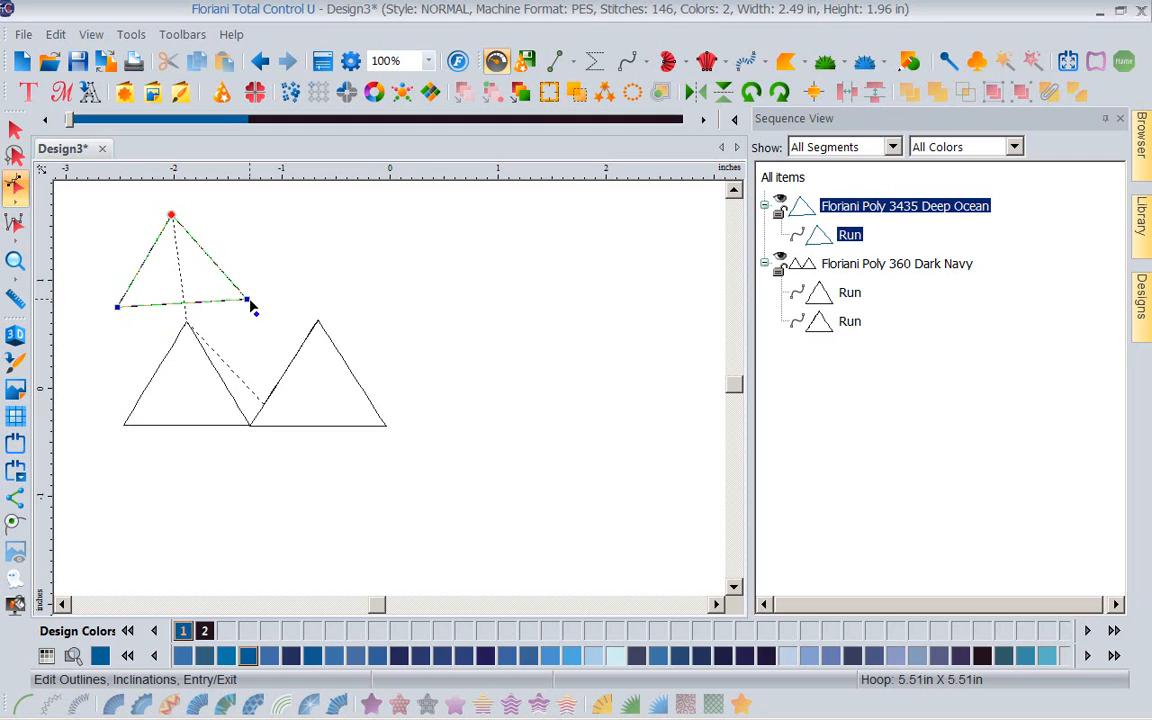
left_click_drag(117, 306, 99, 287)
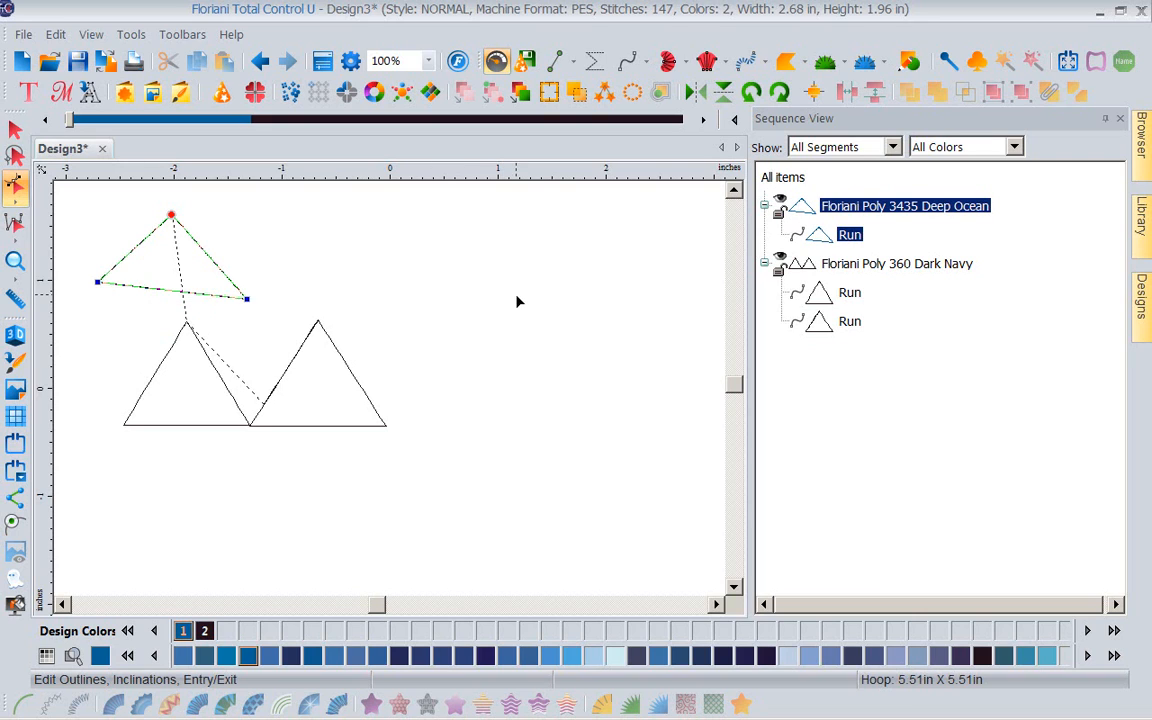
left_click(380, 241)
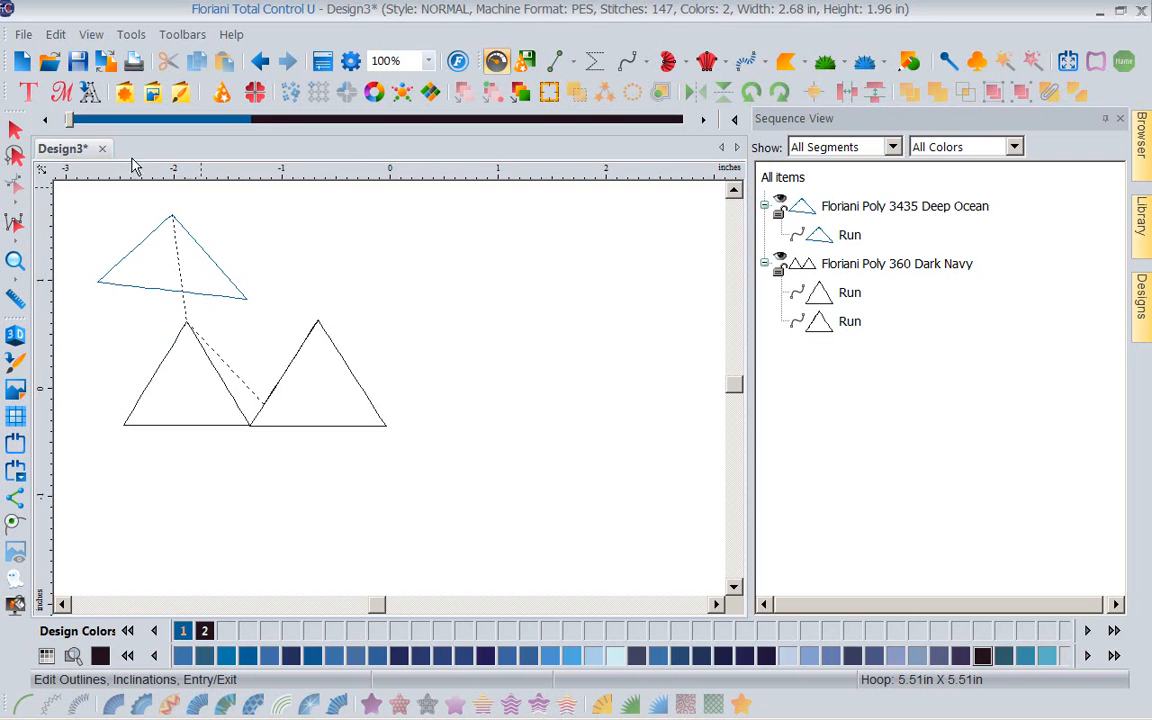
- Preview the stitch-out from the Deep Ocean triangle through to the end of the design
left_click_drag(68, 122, 252, 141)
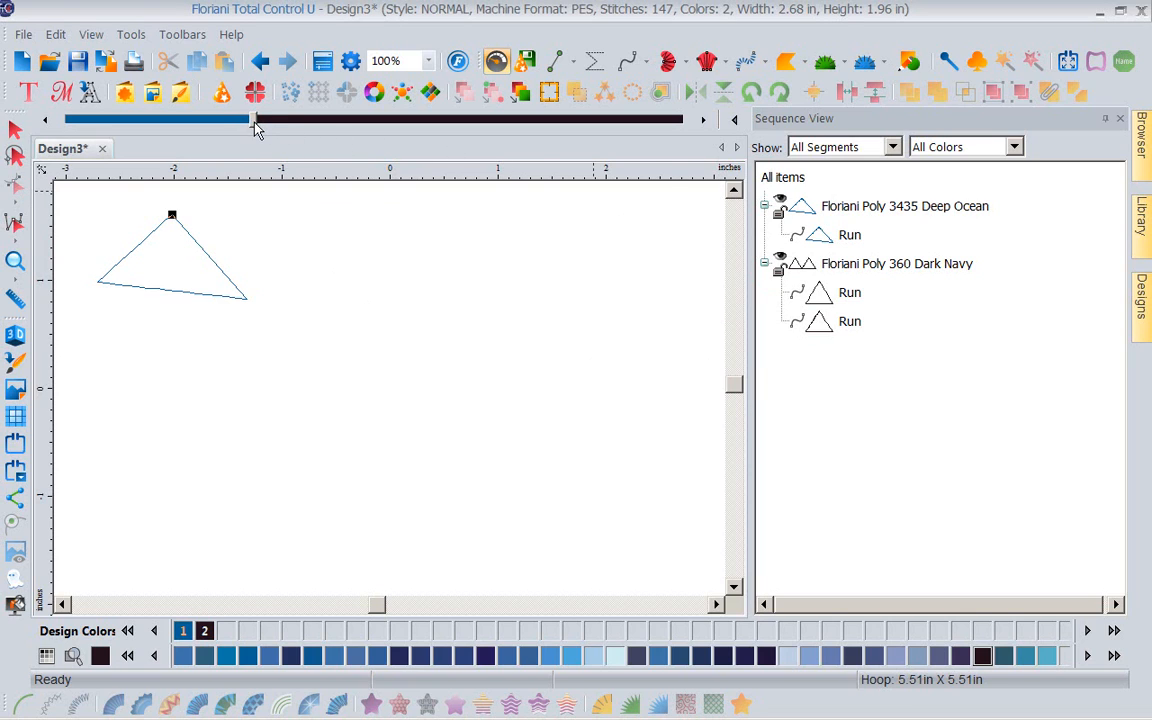
left_click_drag(252, 121, 895, 149)
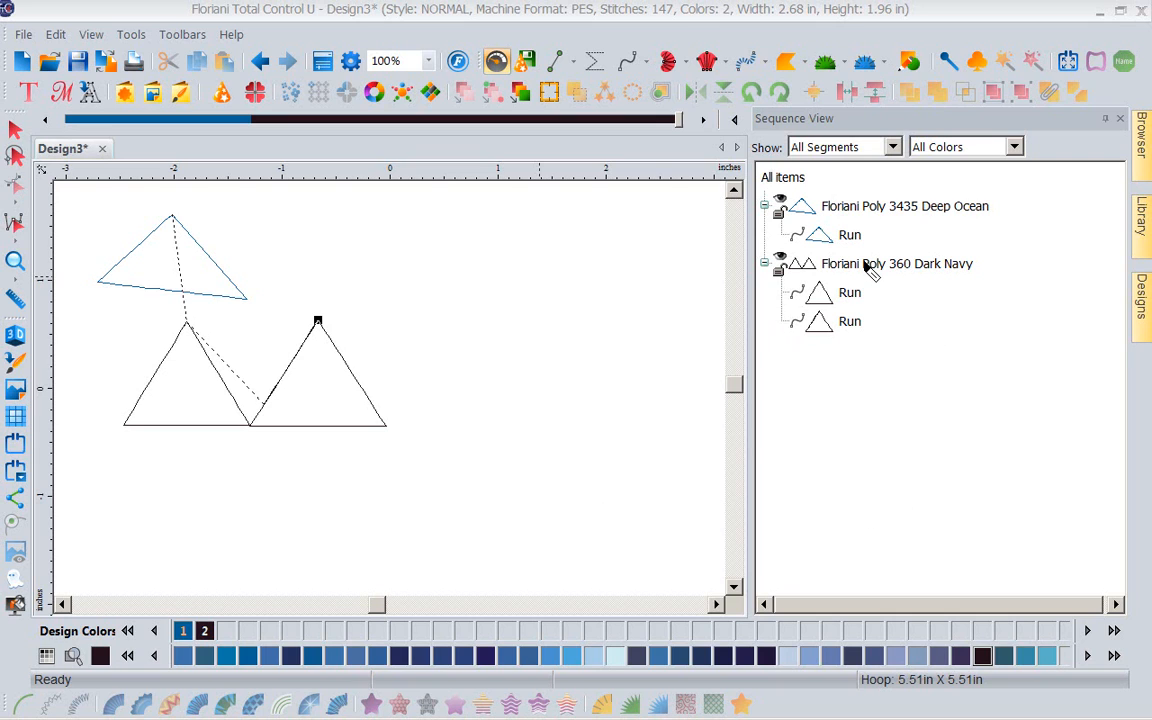
- Examine the two Dark Navy triangles individually with their outline points, and view the commands available for both together
left_click(895, 272)
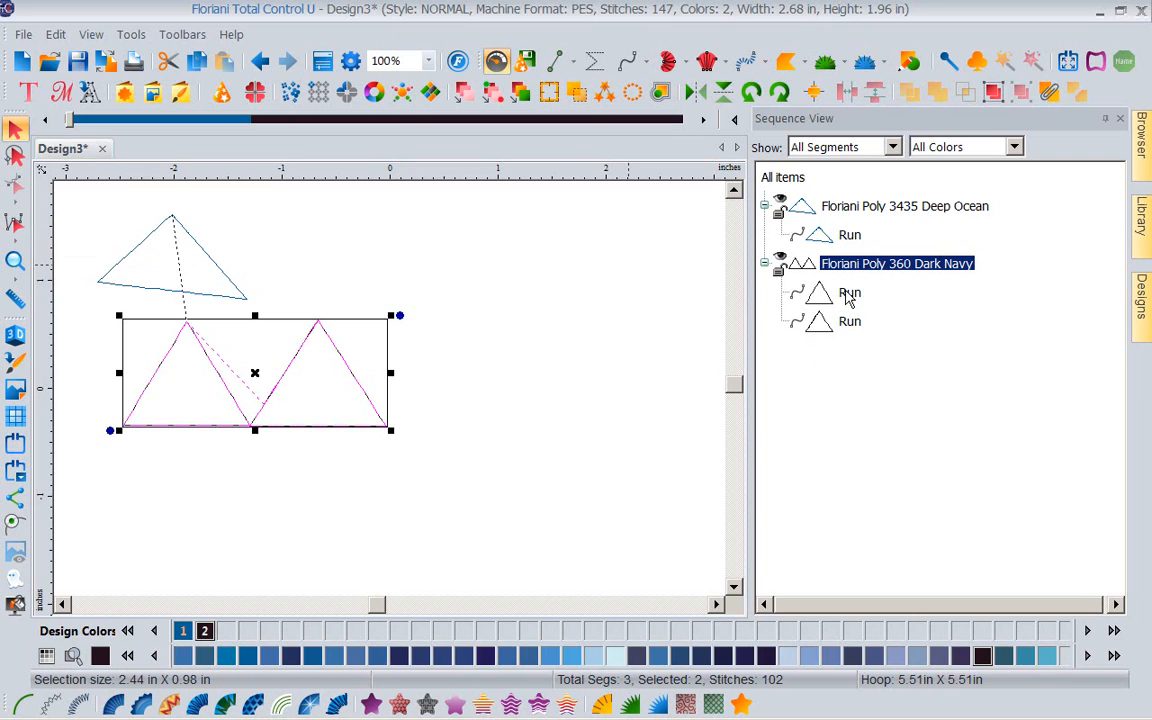
left_click(849, 292)
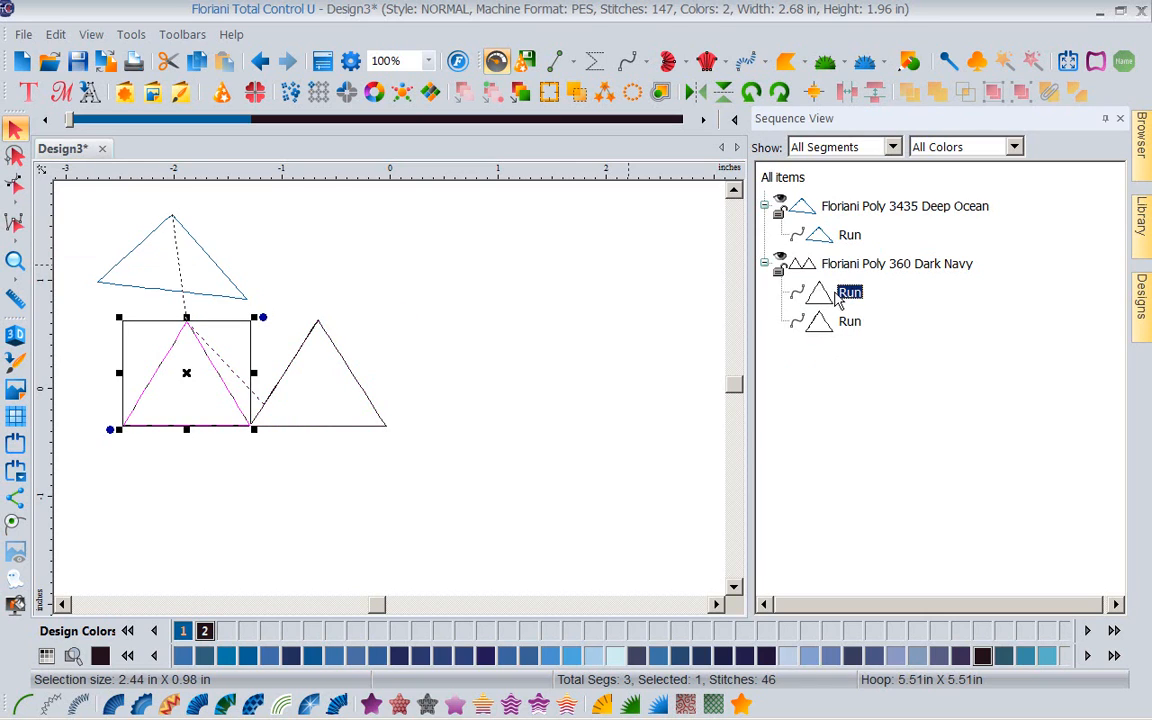
left_click(14, 187)
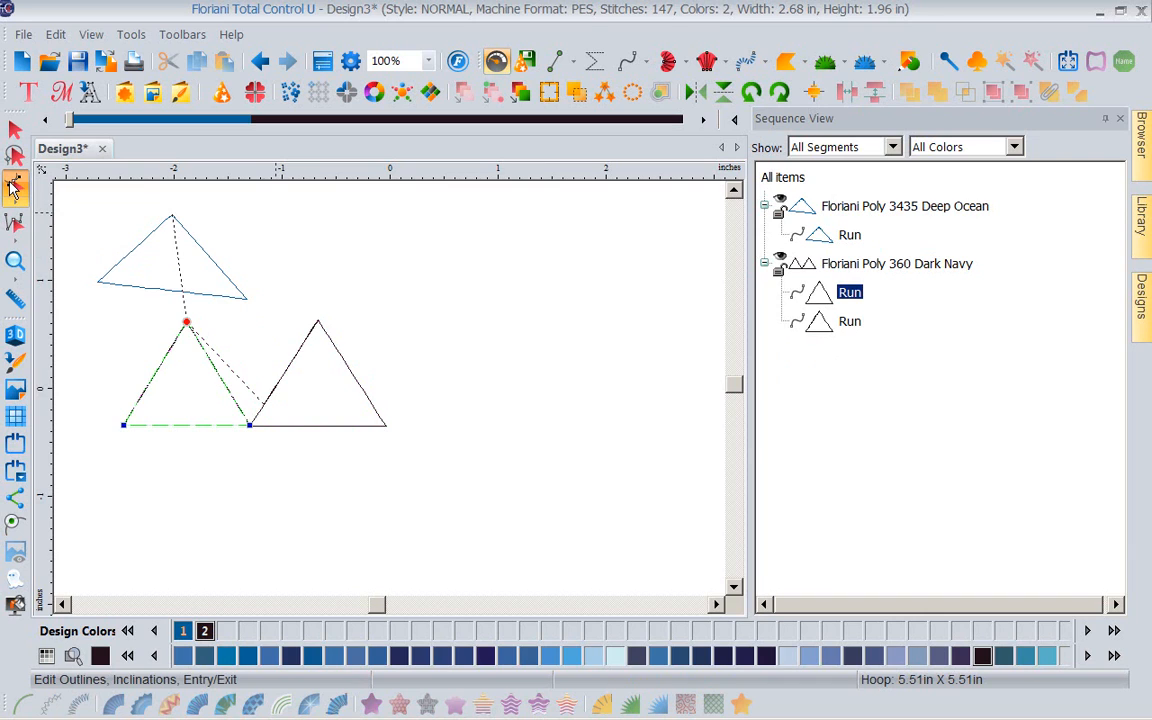
left_click(617, 323)
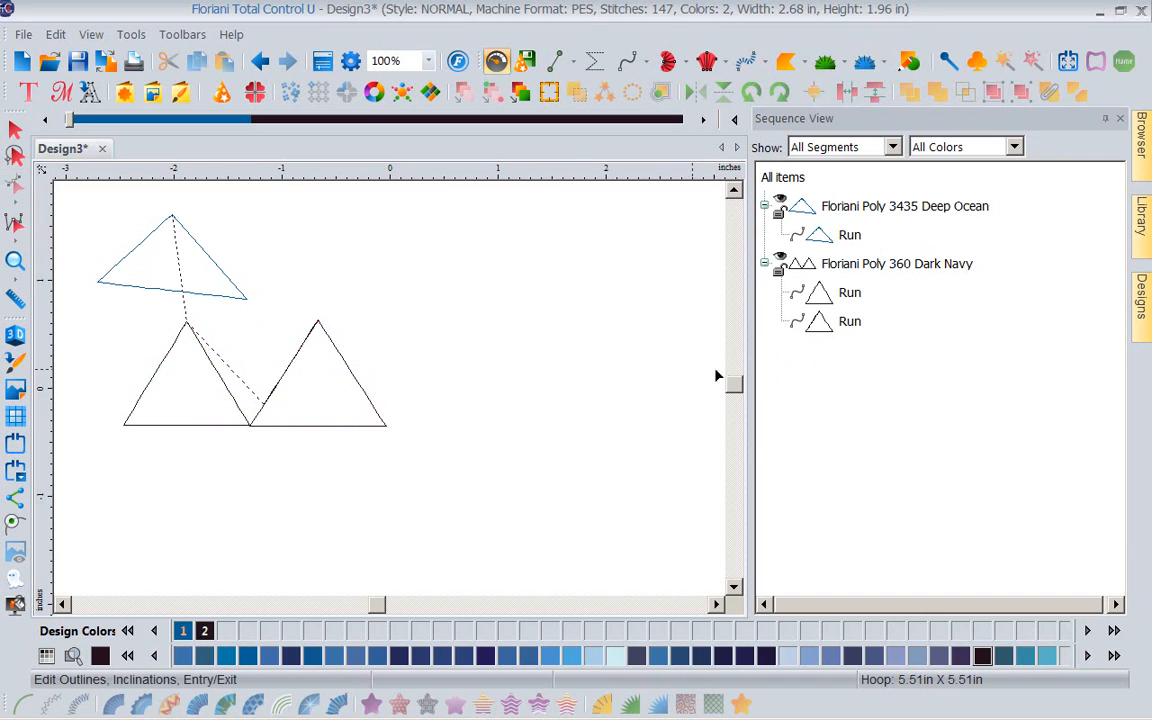
left_click(821, 323)
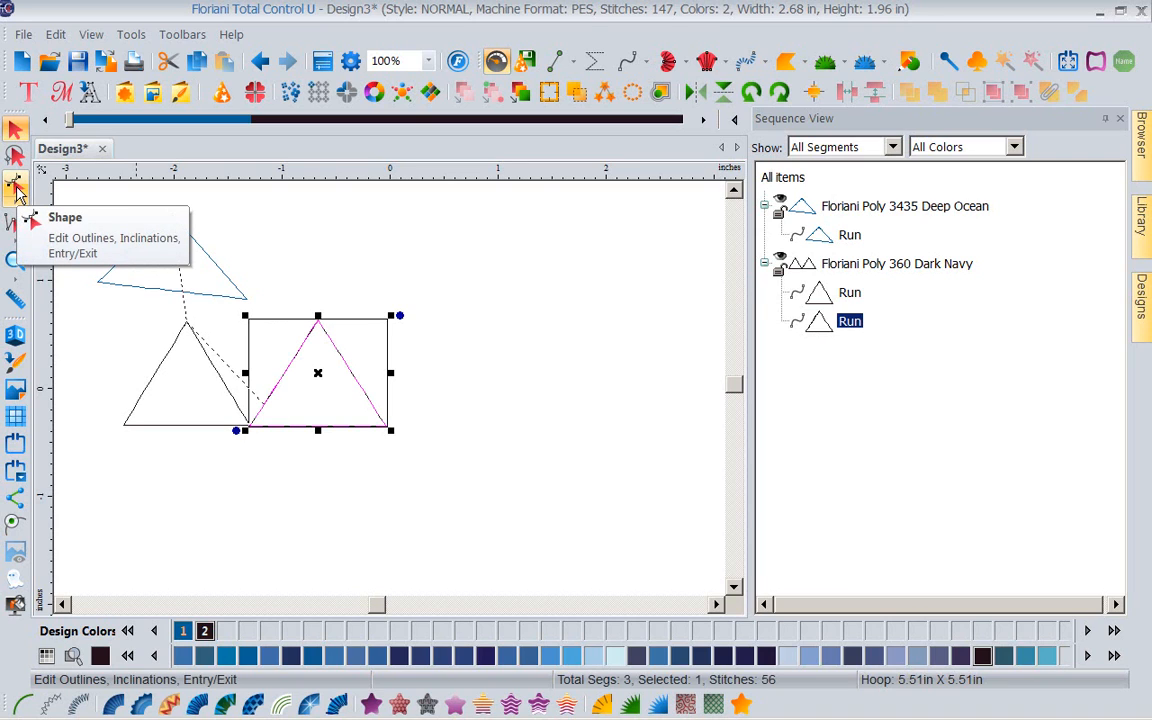
left_click(842, 266)
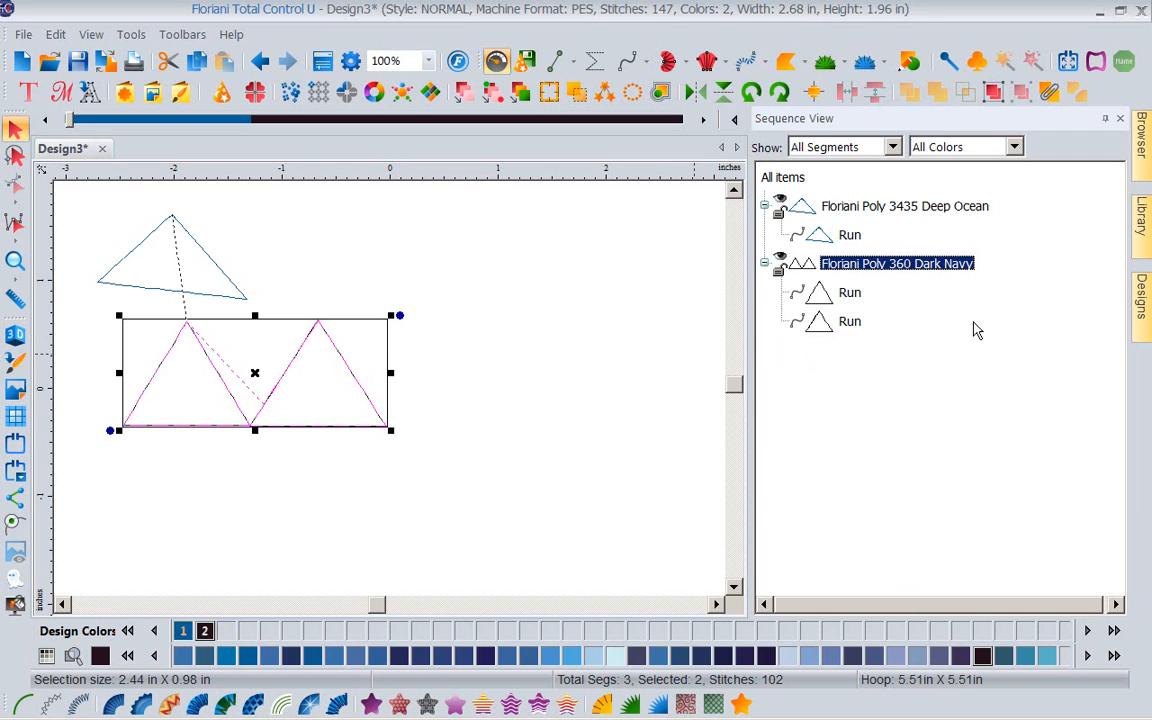
right_click(662, 384)
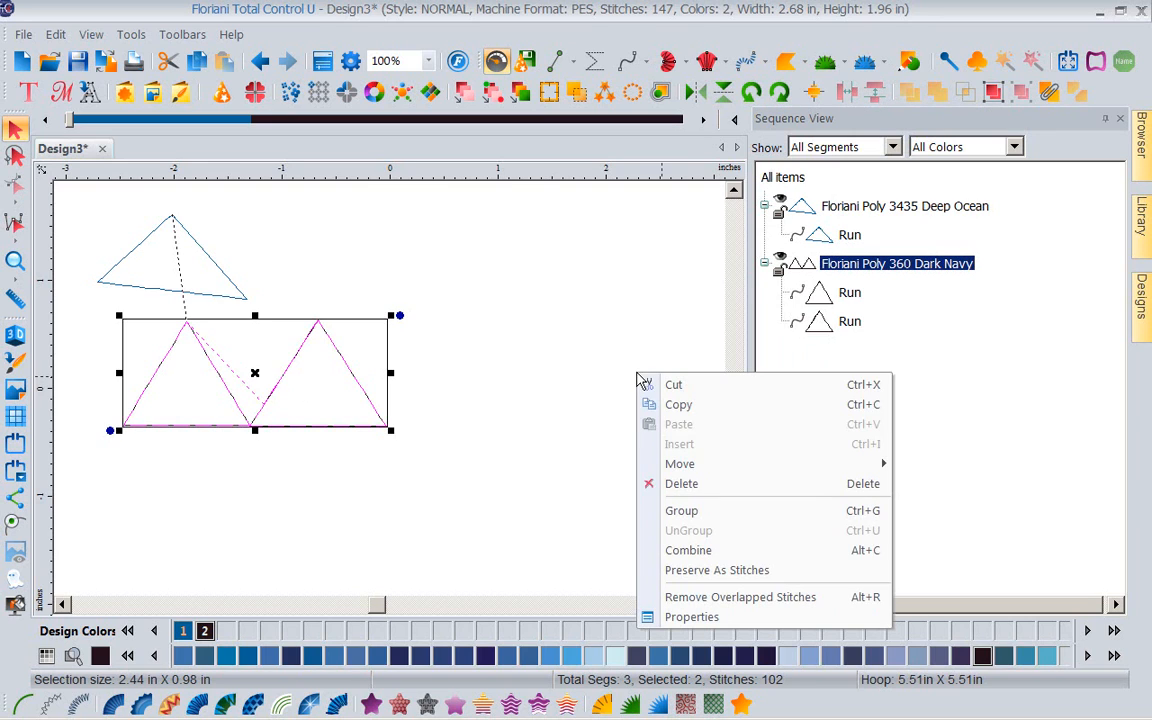
left_click(549, 304)
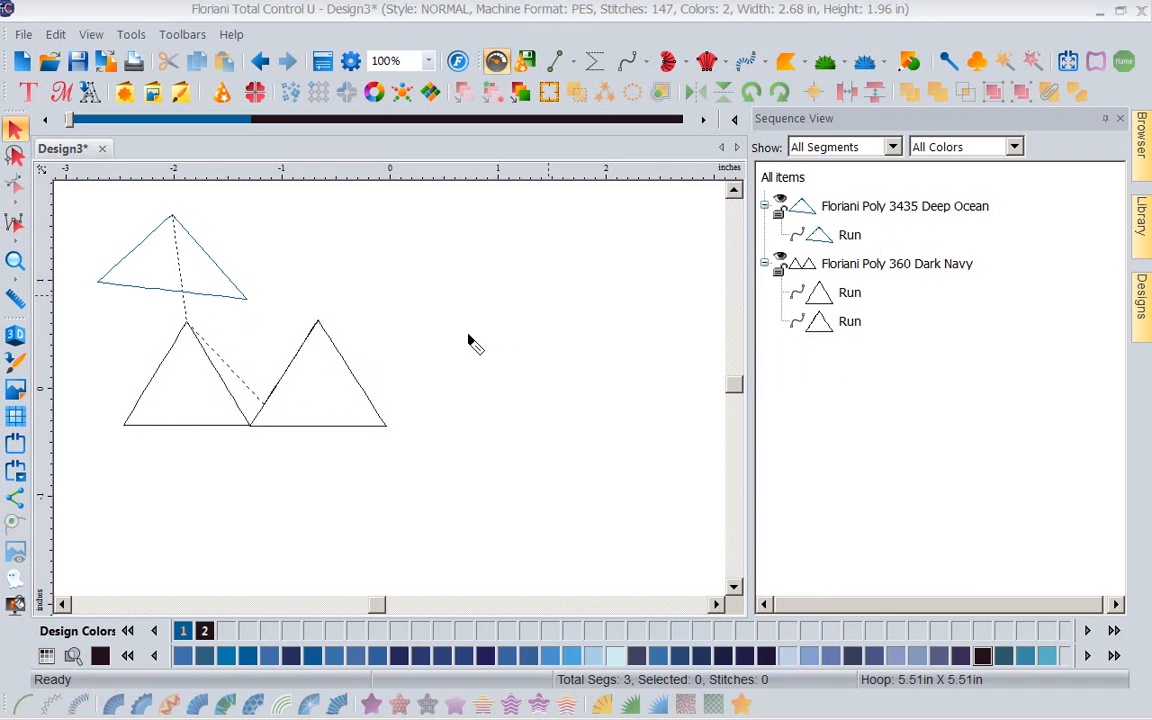
- Combine the two Dark Navy triangles into one run segment and expand their color group in the Sequence View
left_click(830, 264)
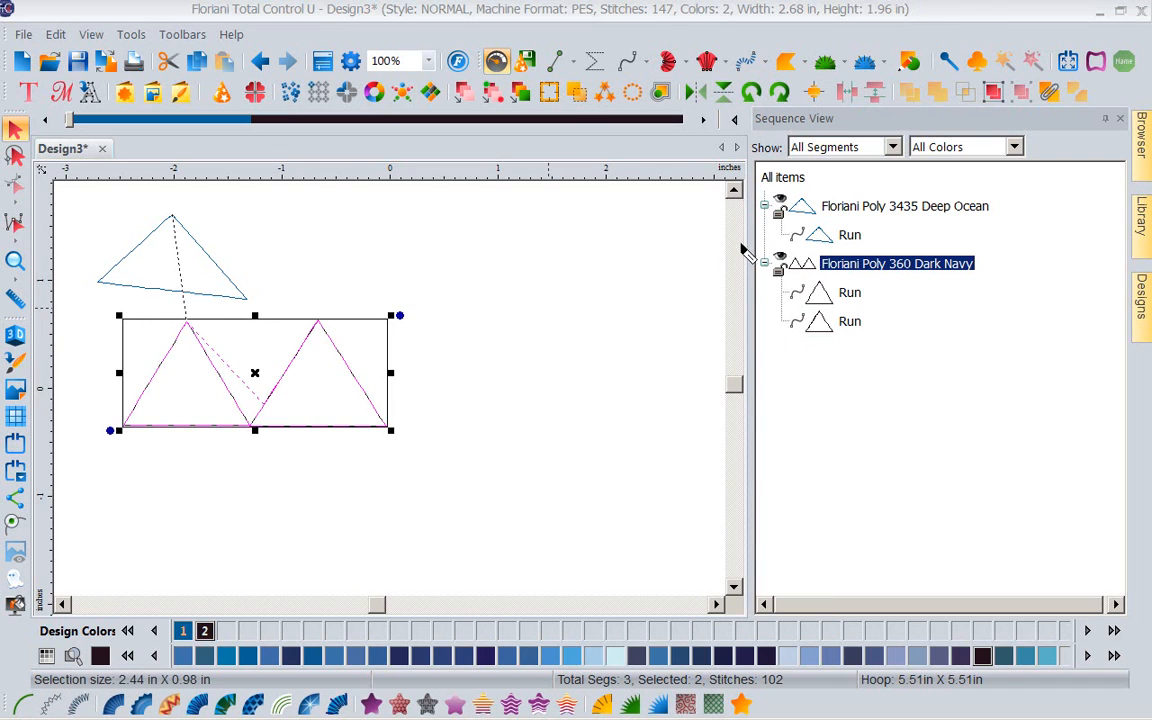
left_click(1049, 96)
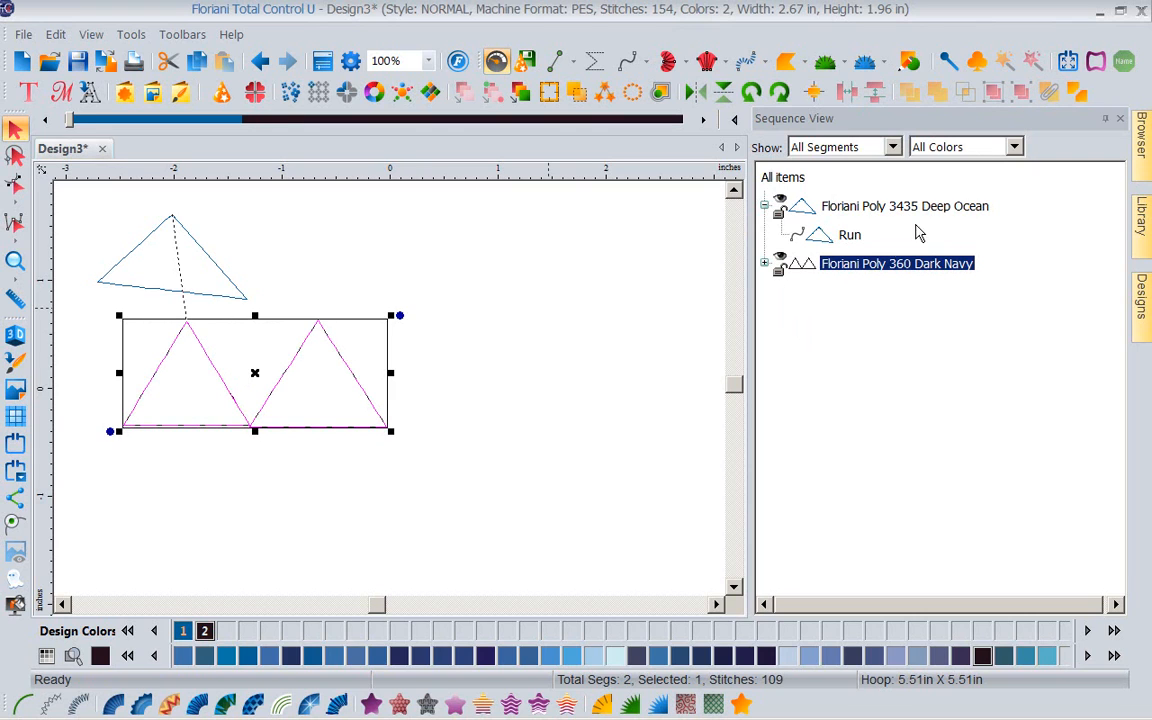
left_click(765, 264)
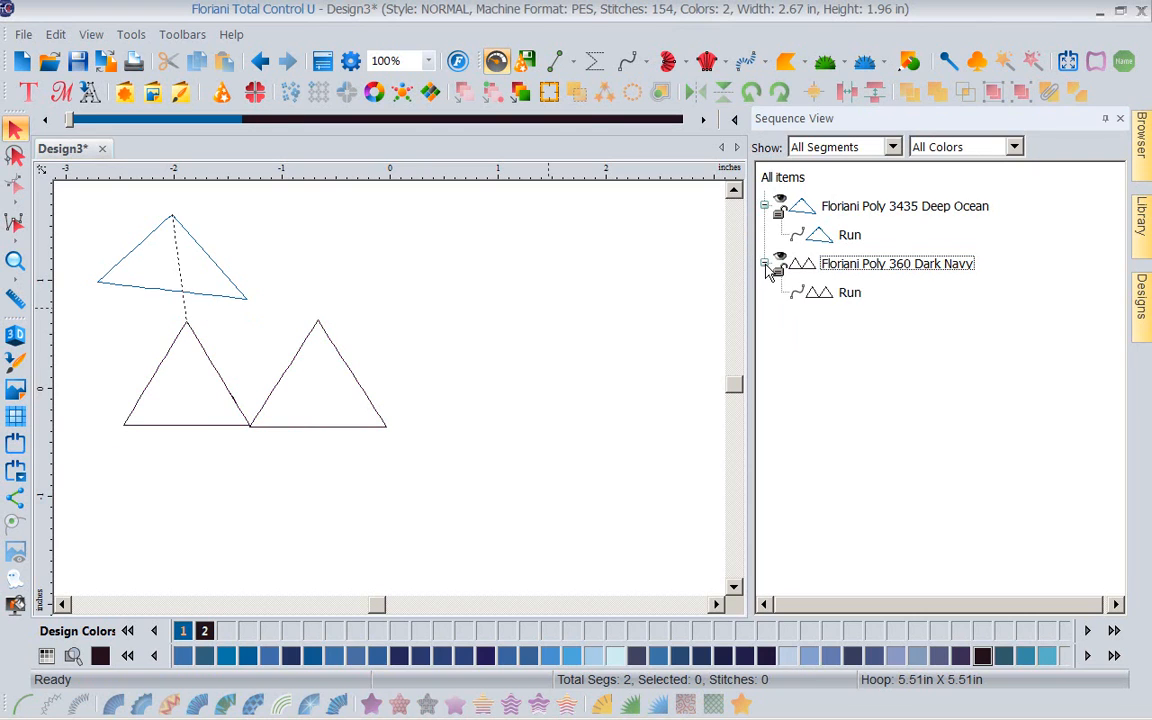
- Examine the combined Dark Navy segment and preview the stitch-out up to its first stitches
left_click(847, 266)
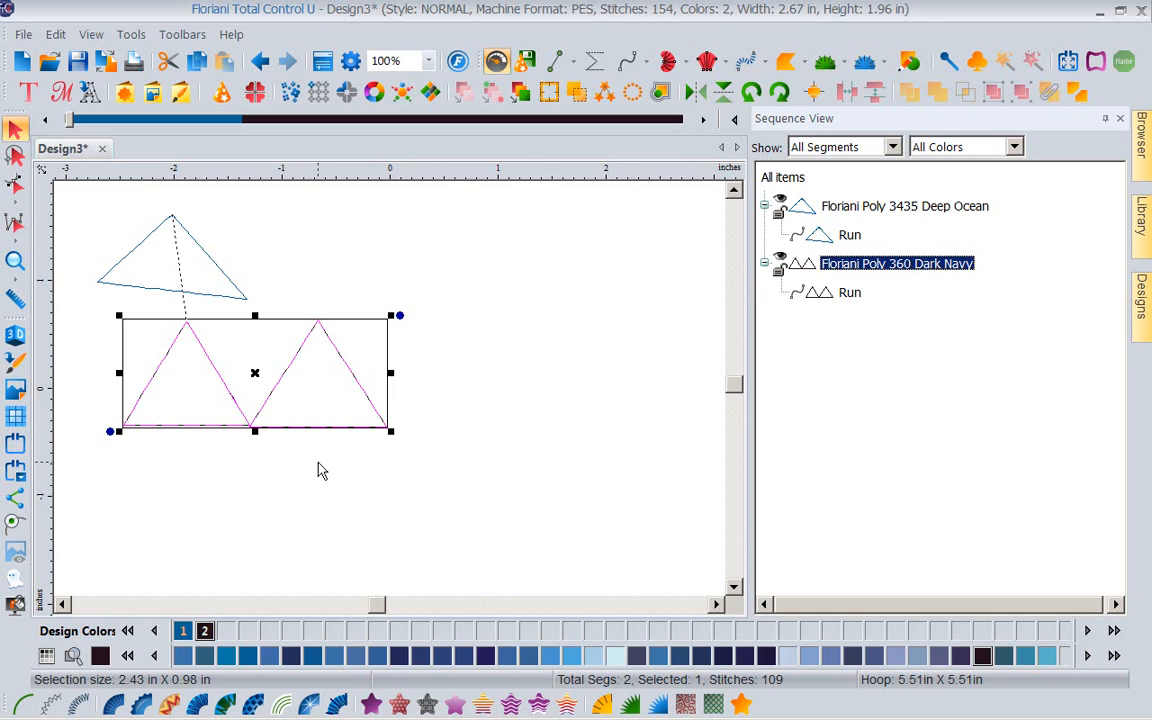
left_click(321, 265)
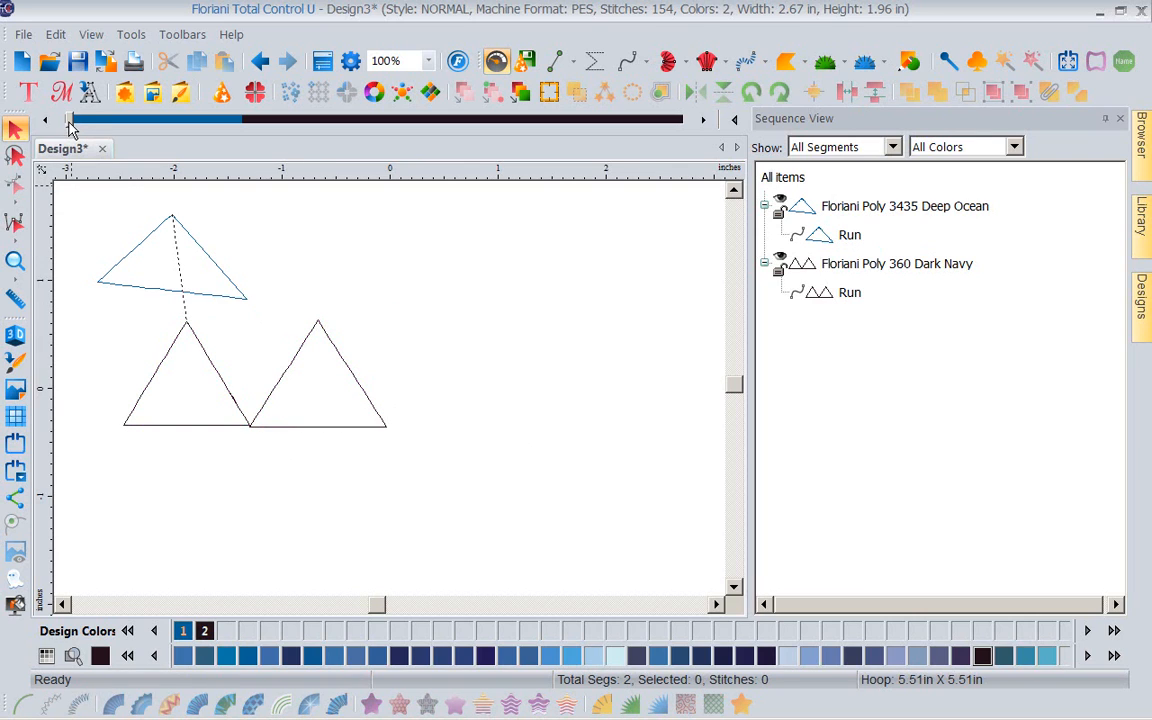
mouse_move(70, 122)
left_mouse_down()
mouse_move(168, 126)
mouse_move(329, 159)
mouse_move(500, 155)
mouse_move(642, 178)
mouse_move(638, 160)
mouse_move(493, 178)
mouse_move(388, 121)
mouse_move(367, 90)
mouse_move(310, 100)
mouse_move(256, 84)
mouse_move(266, 78)
left_mouse_up()
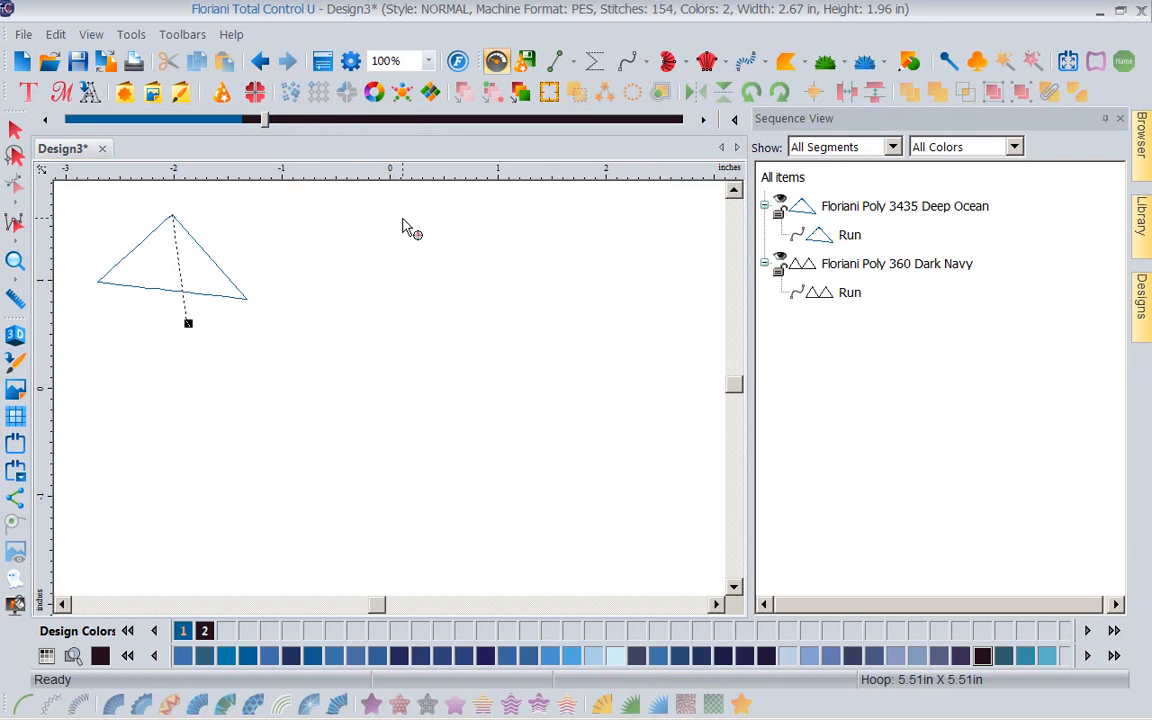
- Move the combined Dark Navy shape's entry/exit point from the first peak to the corner both triangles share, and preview the stitch-out
left_click(818, 264)
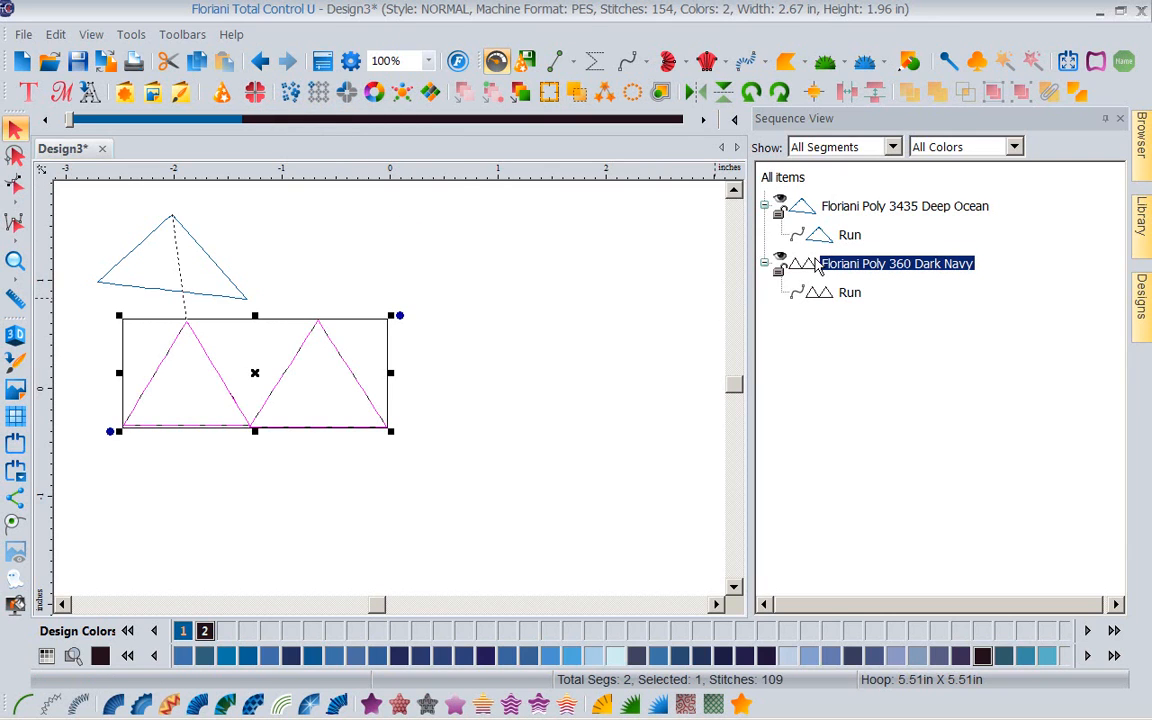
left_click(16, 186)
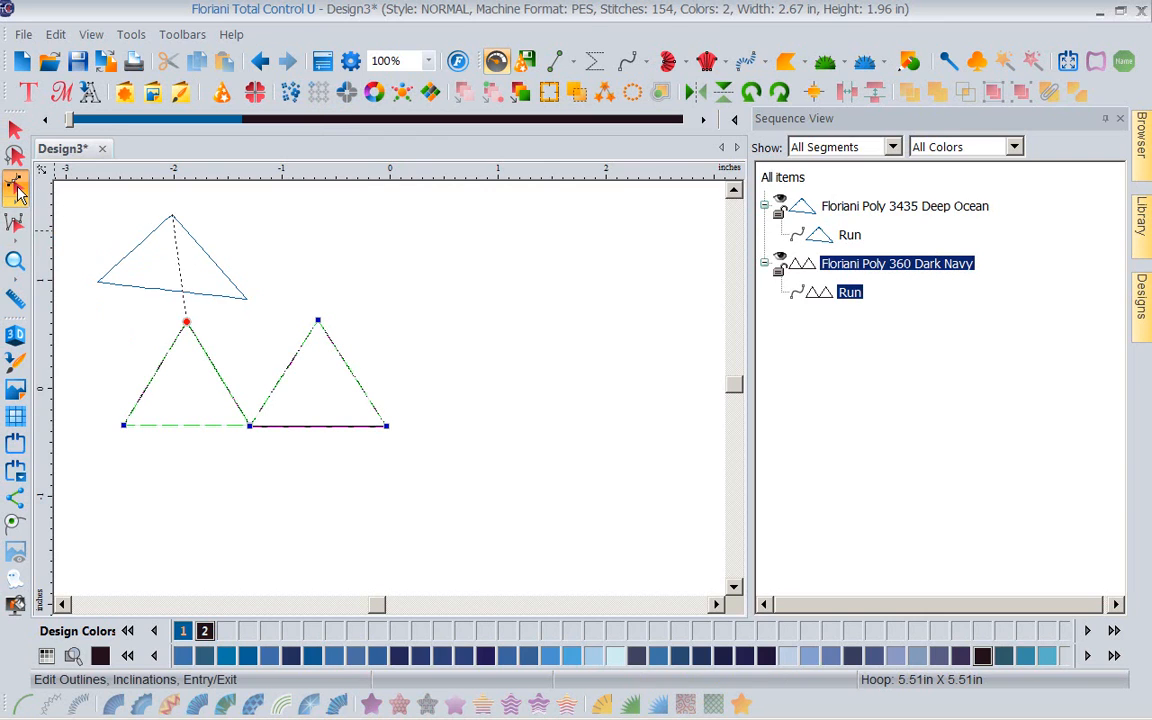
left_click(186, 322)
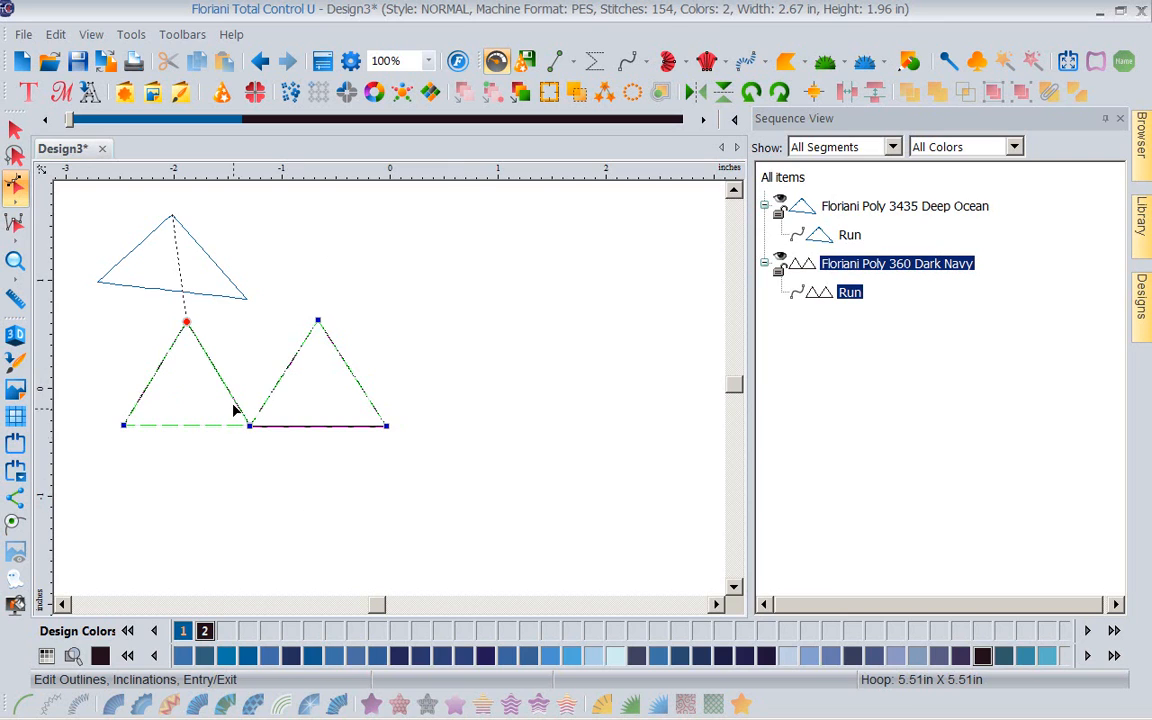
key("Escape")
left_click(208, 346)
left_click_drag(192, 335, 124, 425)
mouse_move(192, 334)
left_mouse_down()
mouse_move(136, 444)
mouse_move(251, 441)
left_mouse_up()
left_click_drag(186, 324, 249, 428)
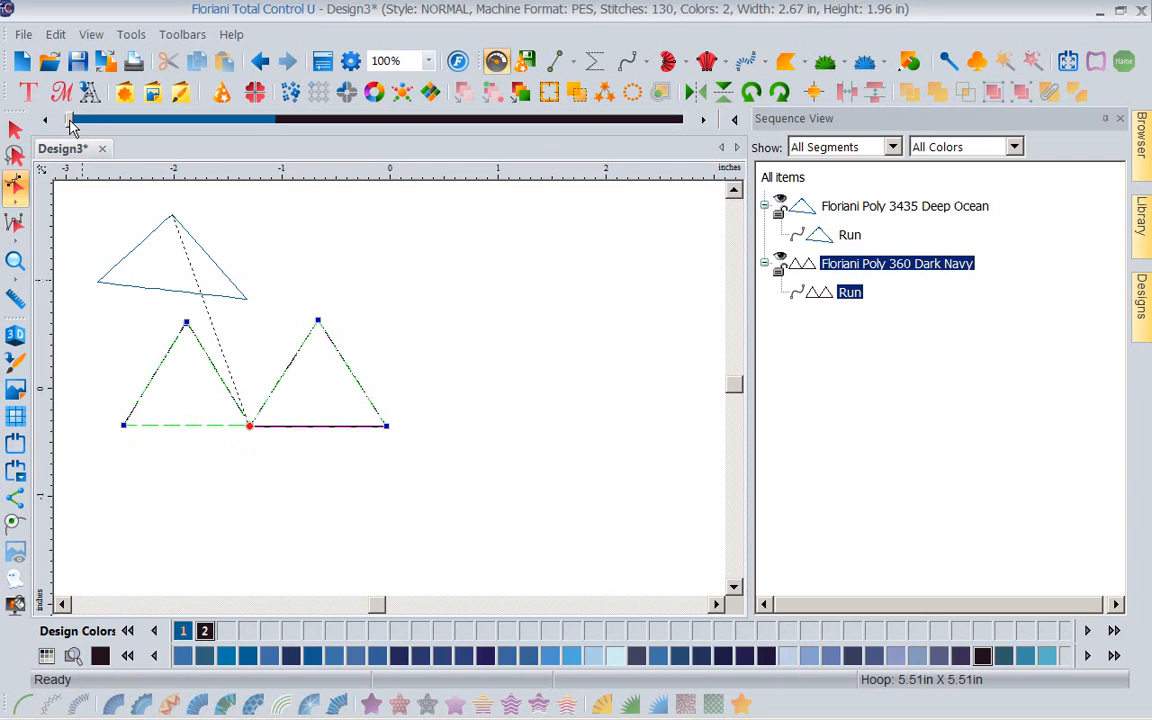
mouse_move(70, 120)
left_mouse_down()
mouse_move(393, 168)
mouse_move(645, 185)
mouse_move(675, 200)
left_mouse_up()
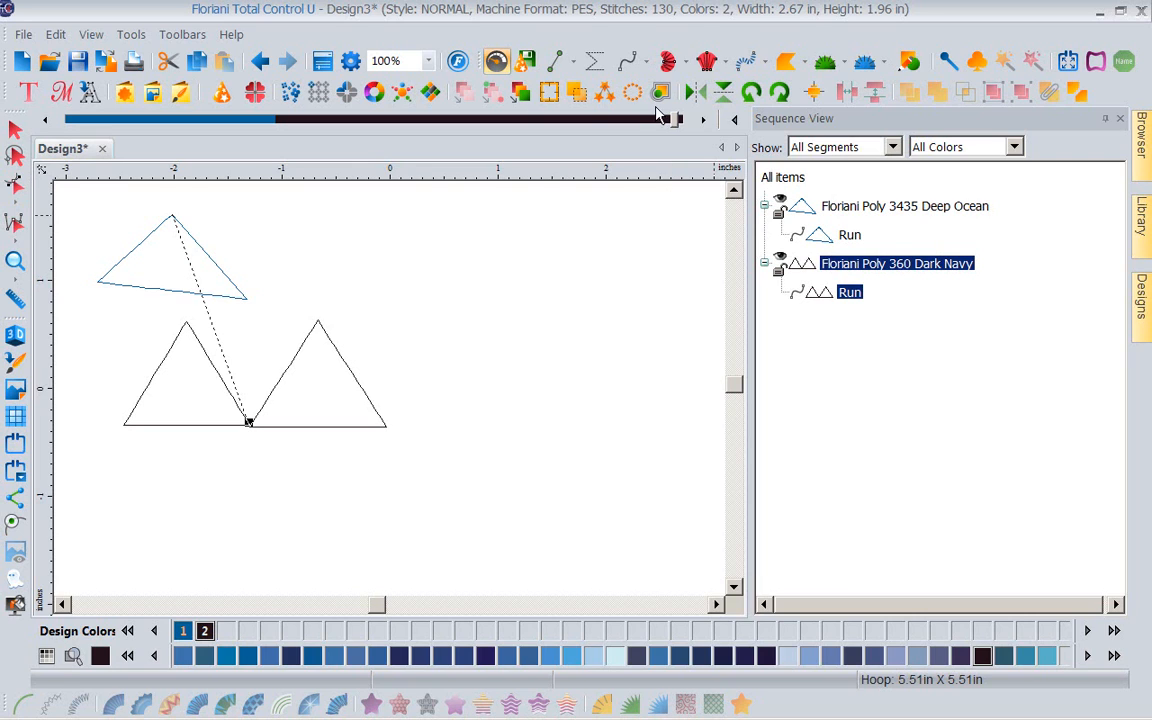
- Start a new design and insert the yellow-petalled flower from the April2016 folder of the Free Monthly Designs library
left_click(22, 61)
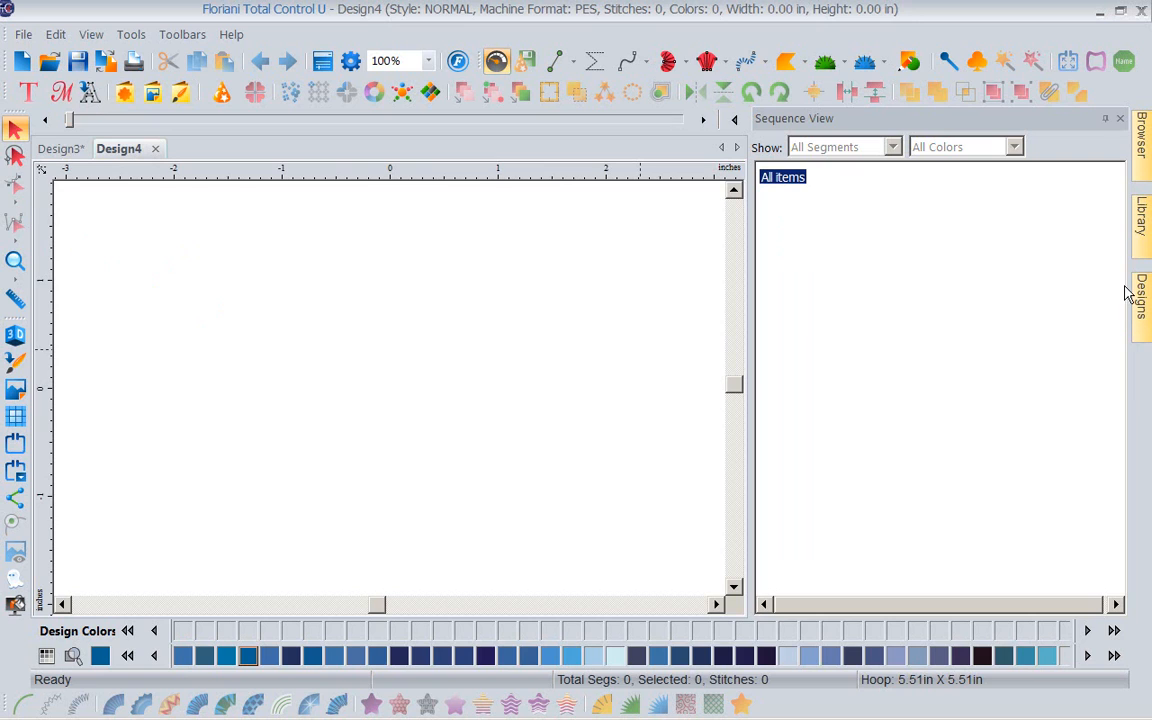
left_click(1137, 255)
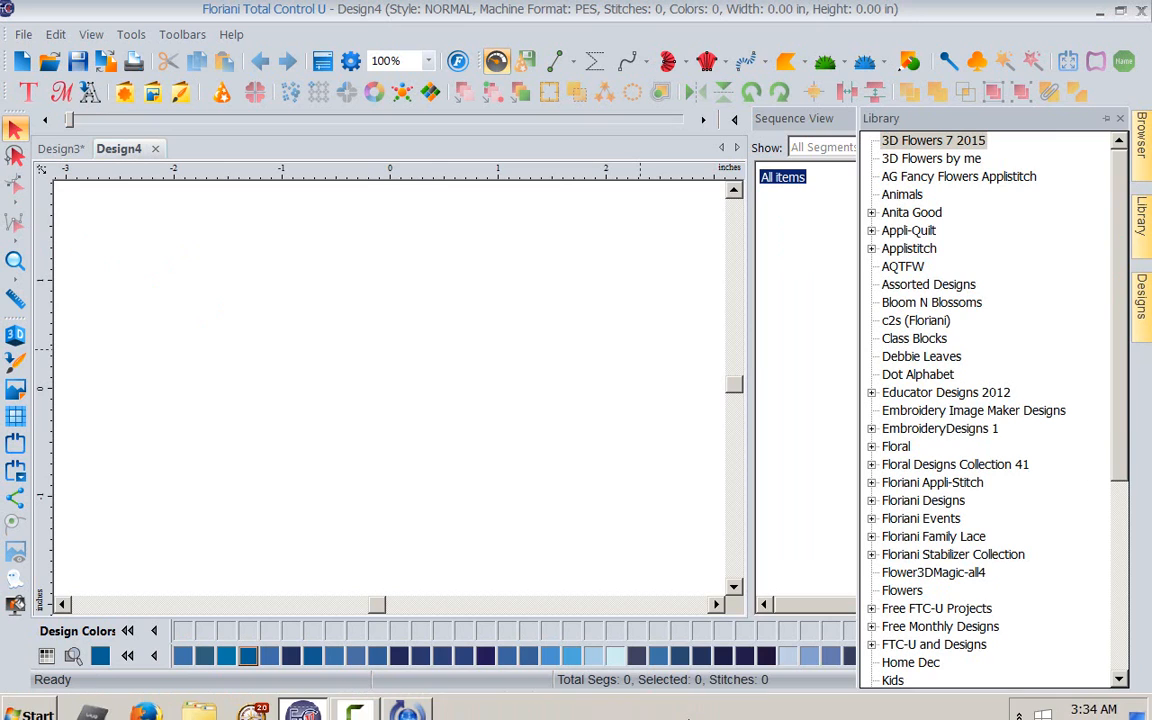
left_click(882, 553)
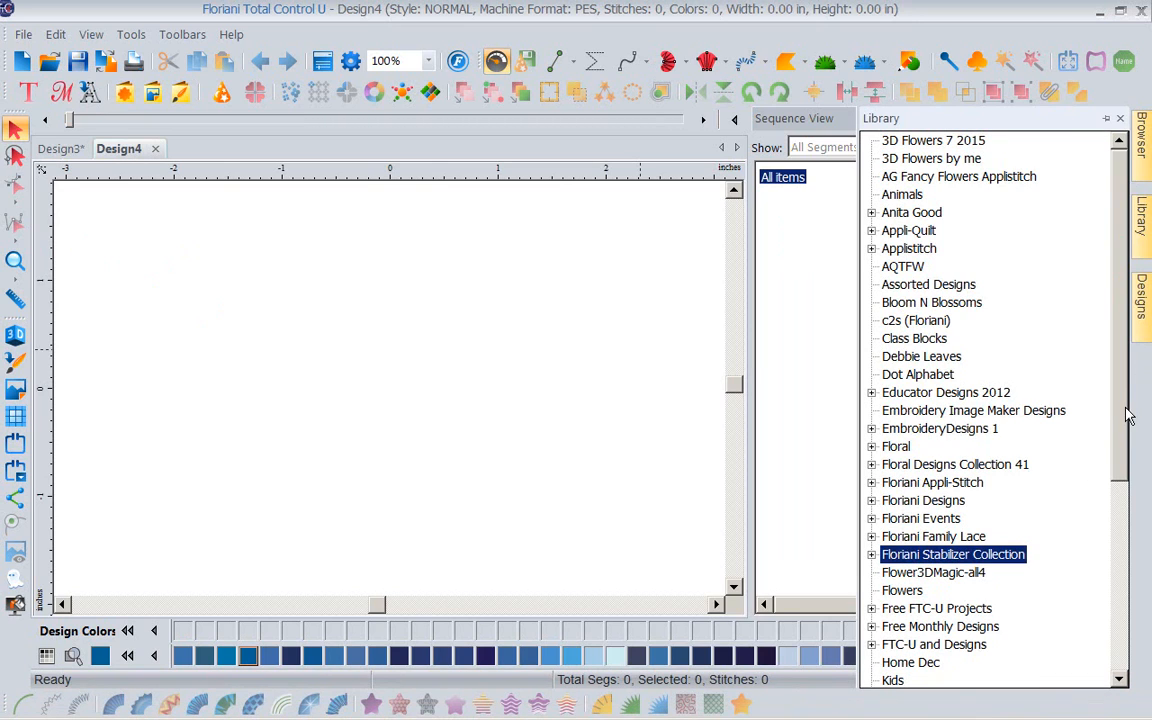
left_click_drag(1118, 404, 1121, 571)
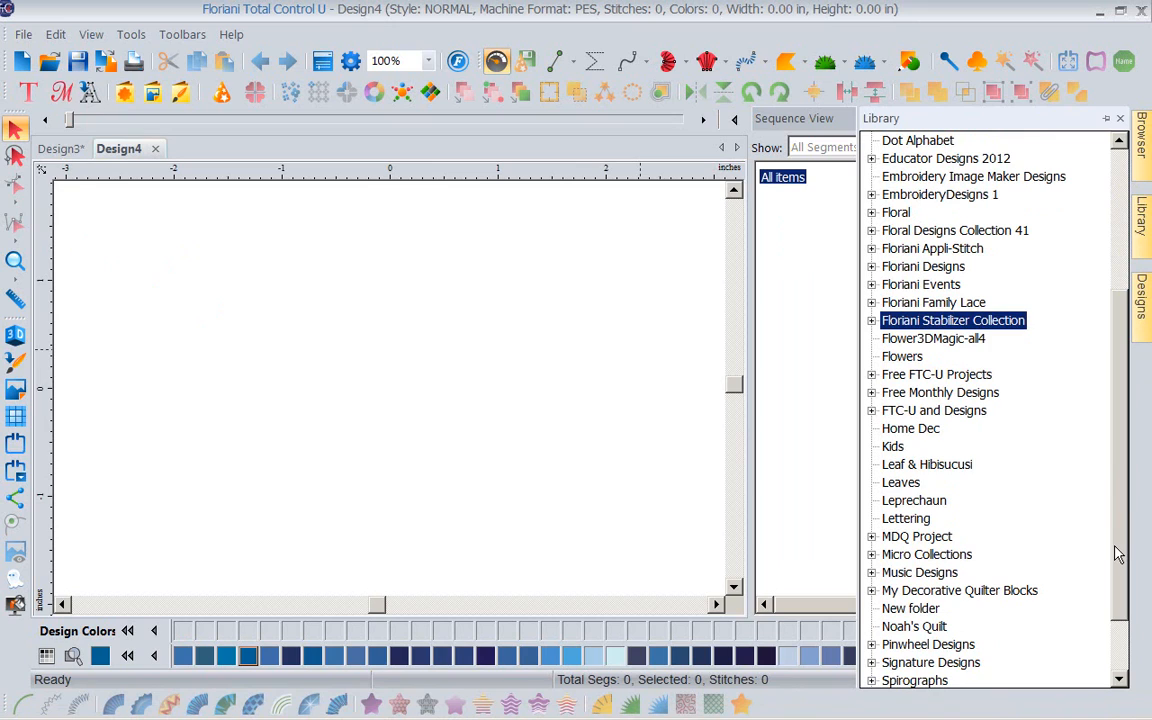
left_click(871, 393)
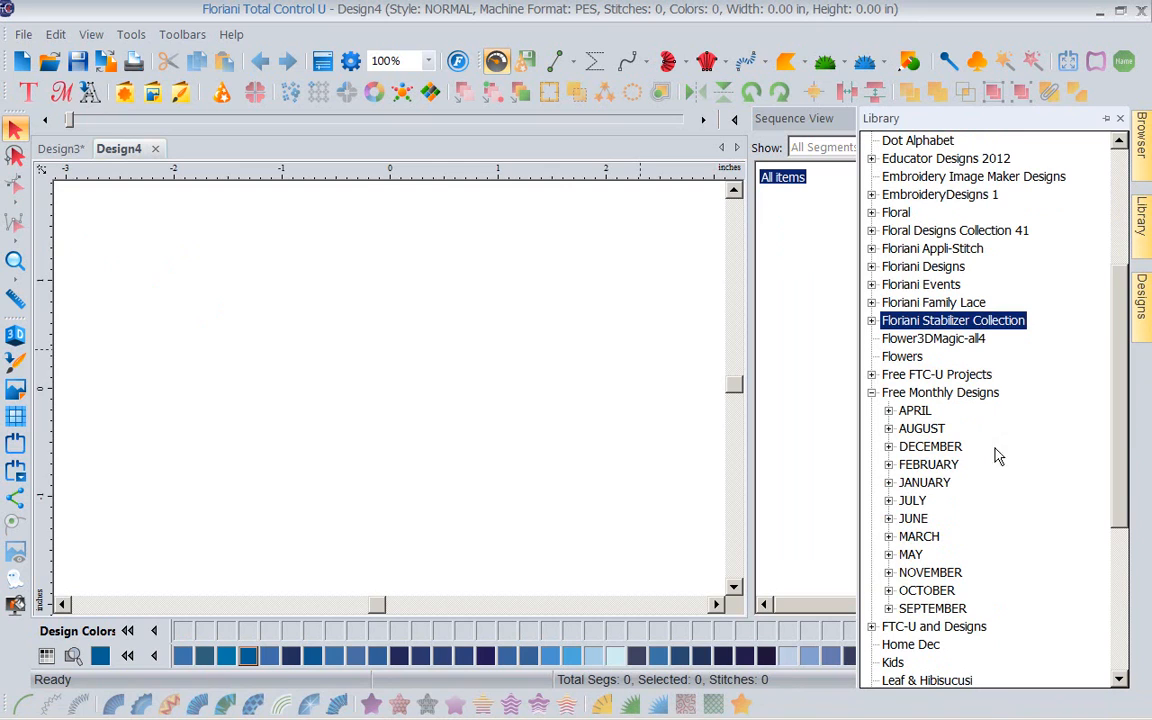
left_click(888, 411)
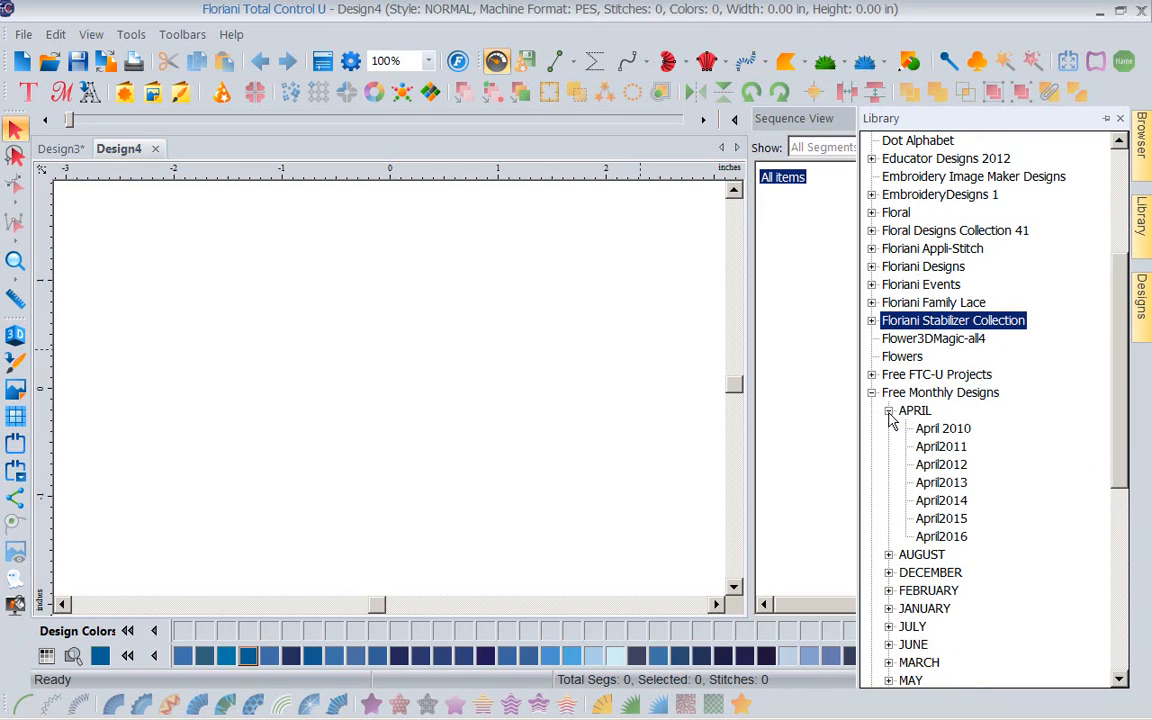
left_click(942, 537)
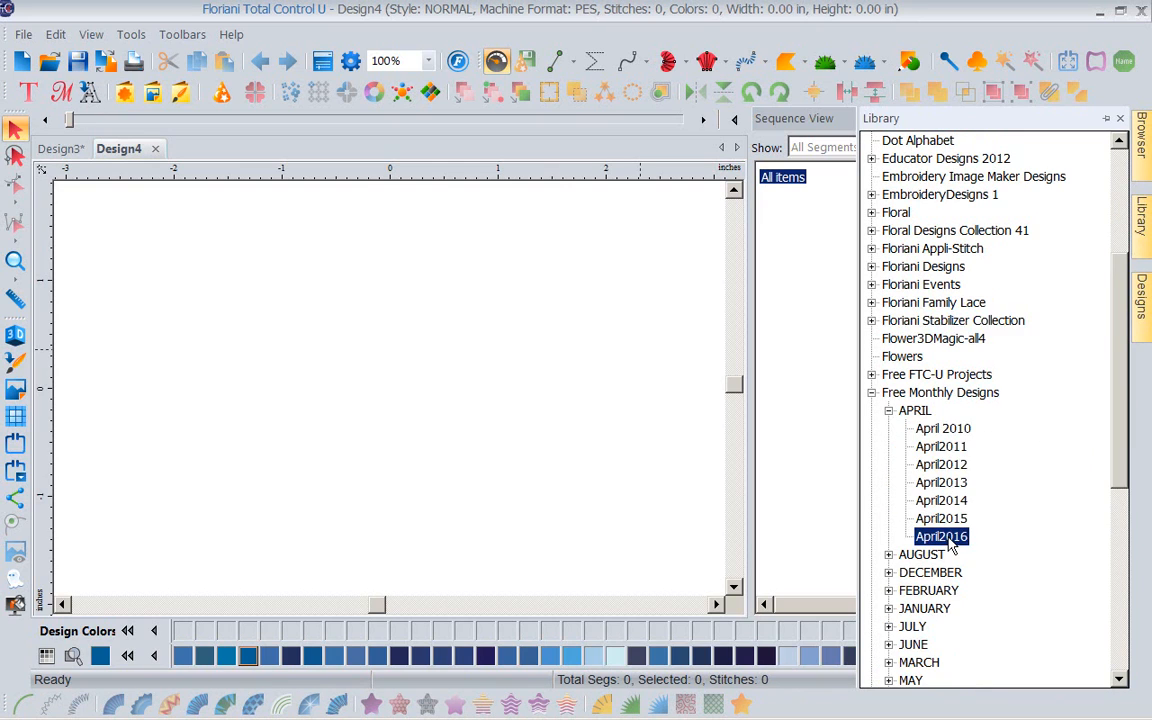
left_click(1142, 297)
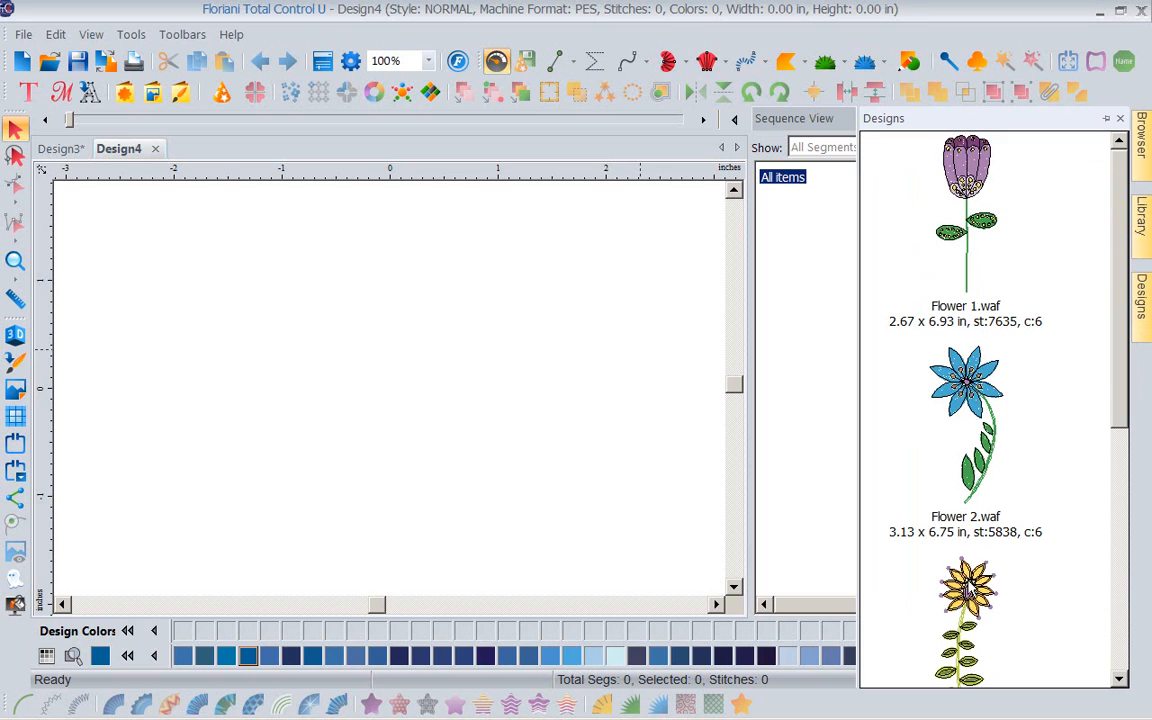
left_click_drag(967, 590, 437, 386)
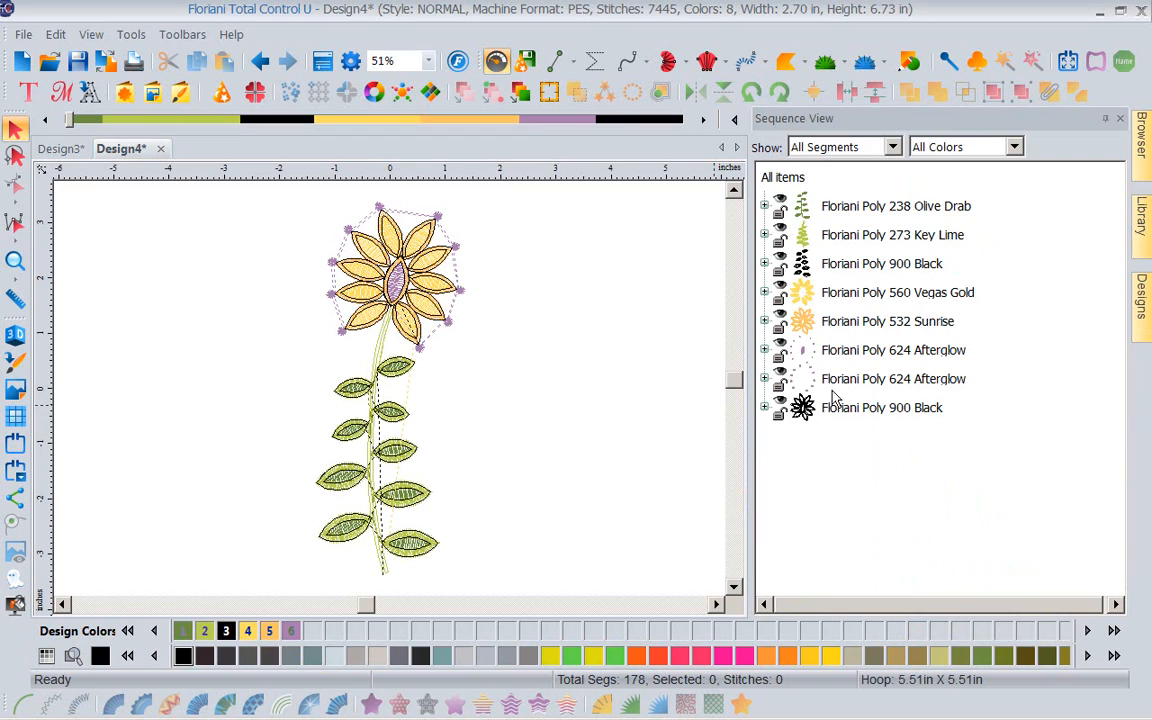
- Examine which parts of the flower belong to each color group in the Sequence View, starting and finishing at Olive Drab
left_click(871, 208)
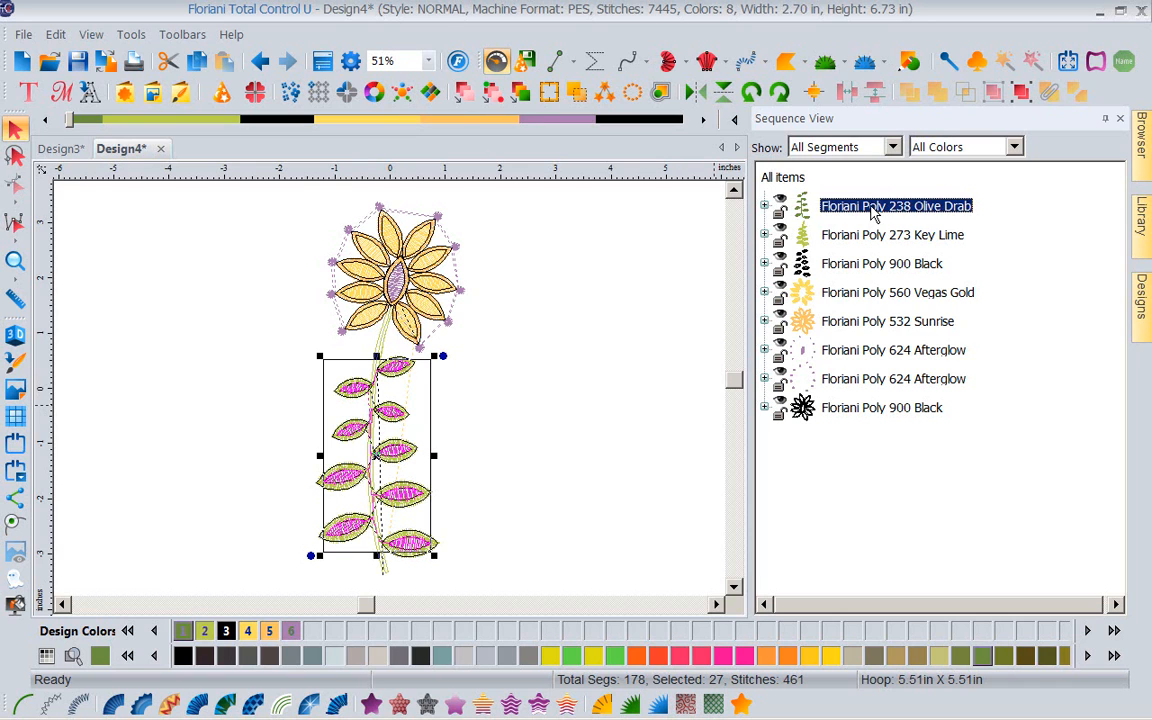
key("Down")
key("Down")
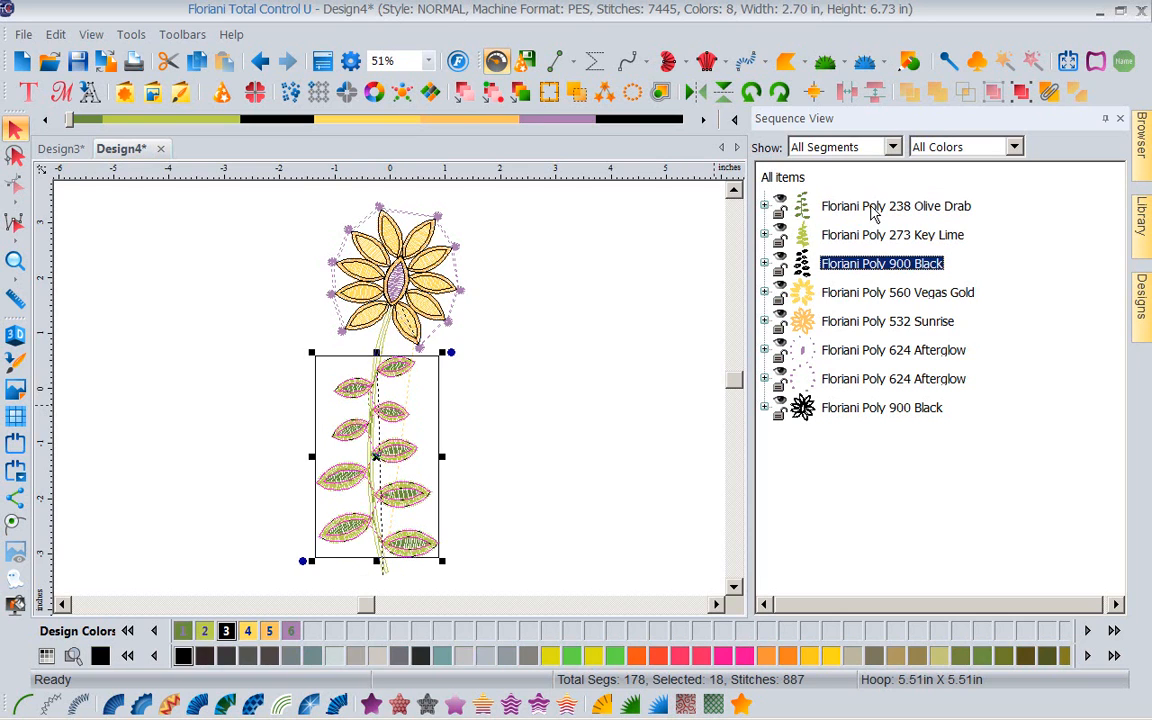
key("Down")
key("Down")
key("Down")
key("Down")
key("Down")
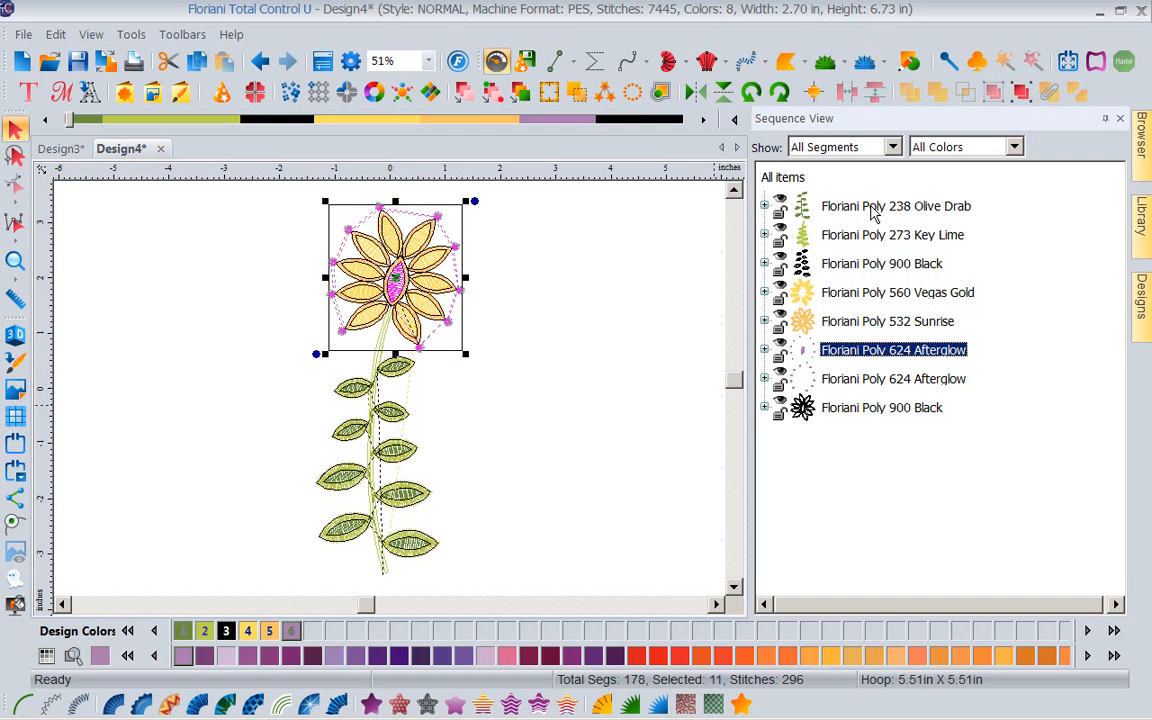
key("Up")
key("Up")
key("Up")
key("Up")
key("Up")
key("Up")
key("Up")
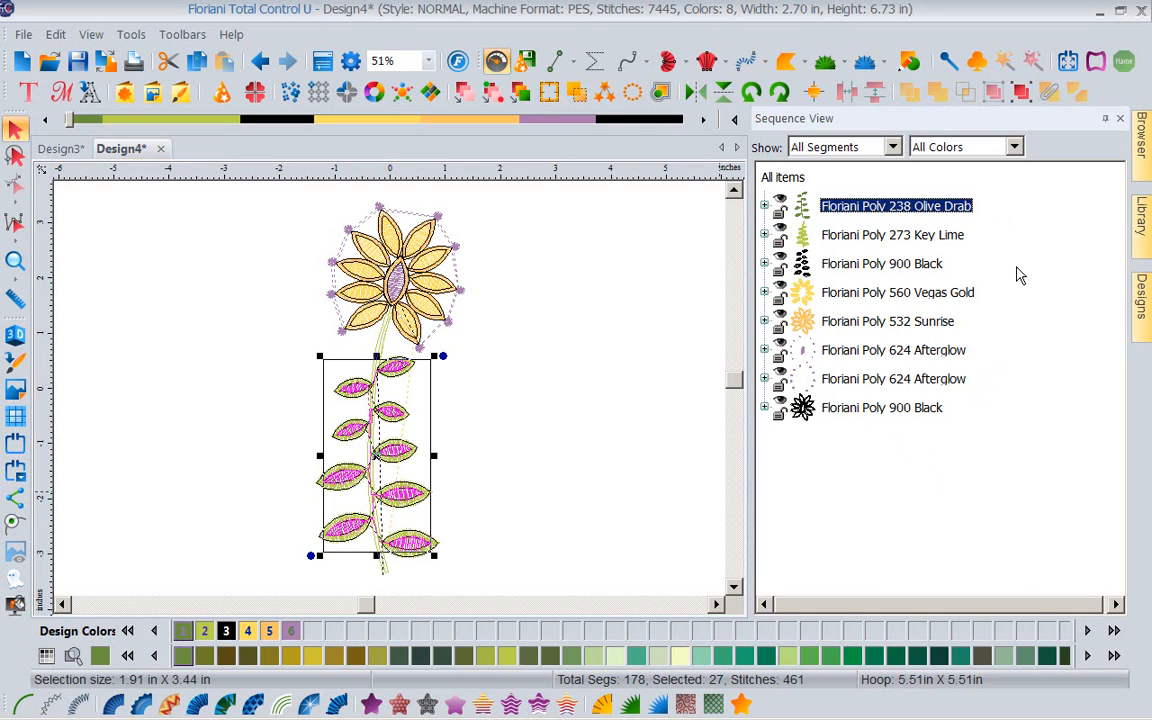
- Review the color groups again from Olive Drab to the flower's Black outline, returning to the leaves' Black outline
key("Down")
key("Down")
key("Down")
key("Down")
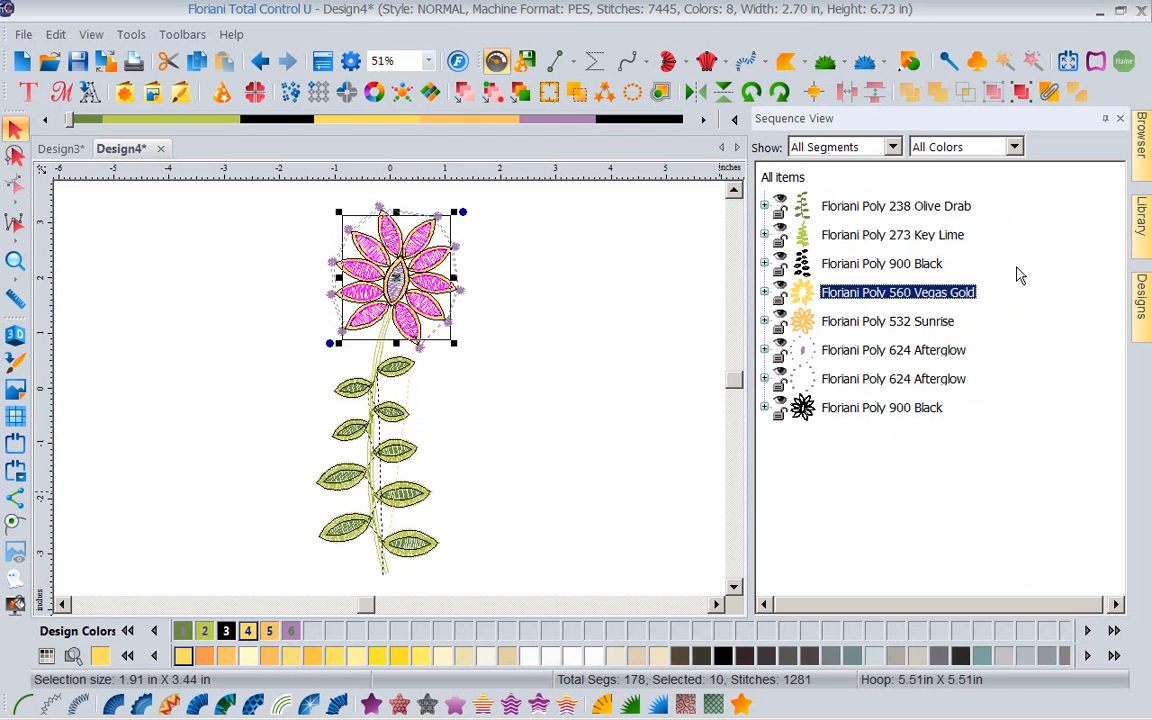
key("Down")
key("Down")
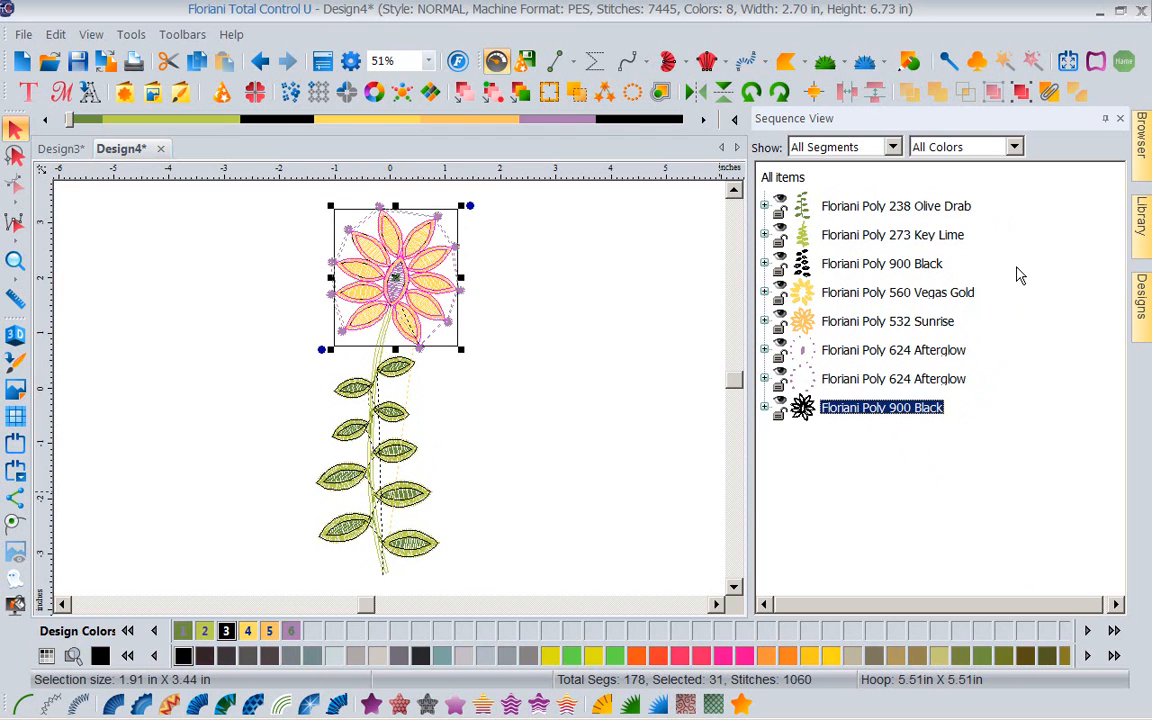
key("Up")
key("Up")
key("Up")
key("Up")
key("Up")
key("Up")
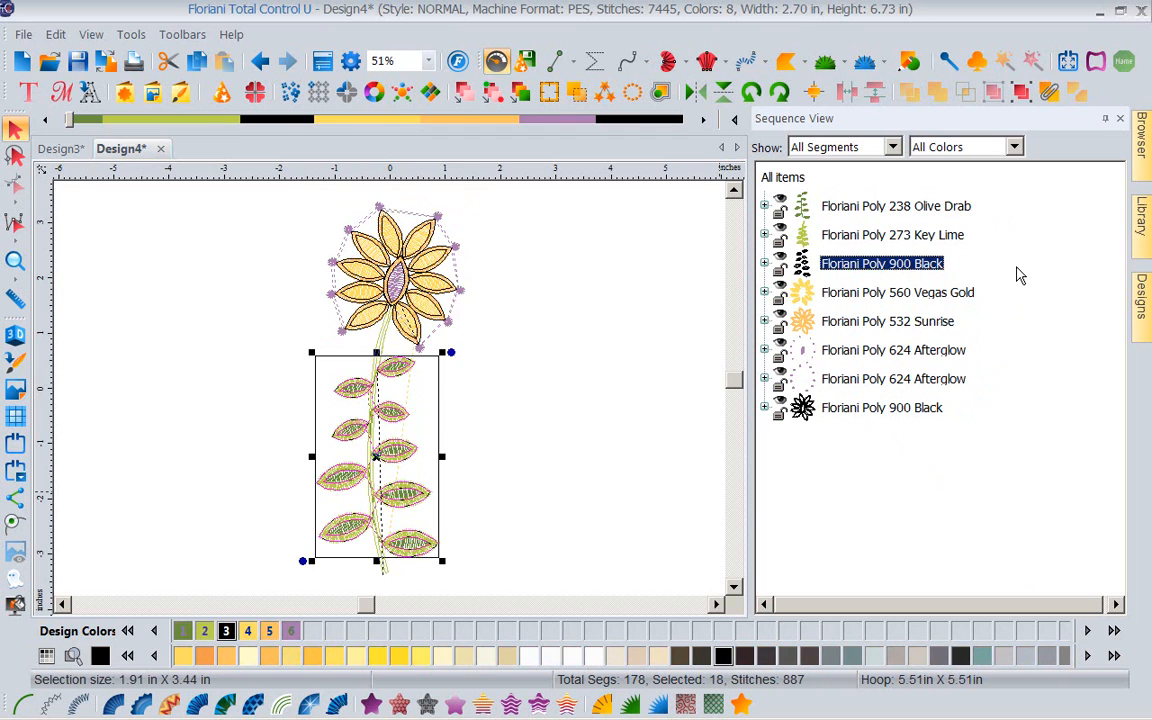
- Nudge the whole Olive Drab color group about 0.6 in to the right, off the leaf outlines
key("Up")
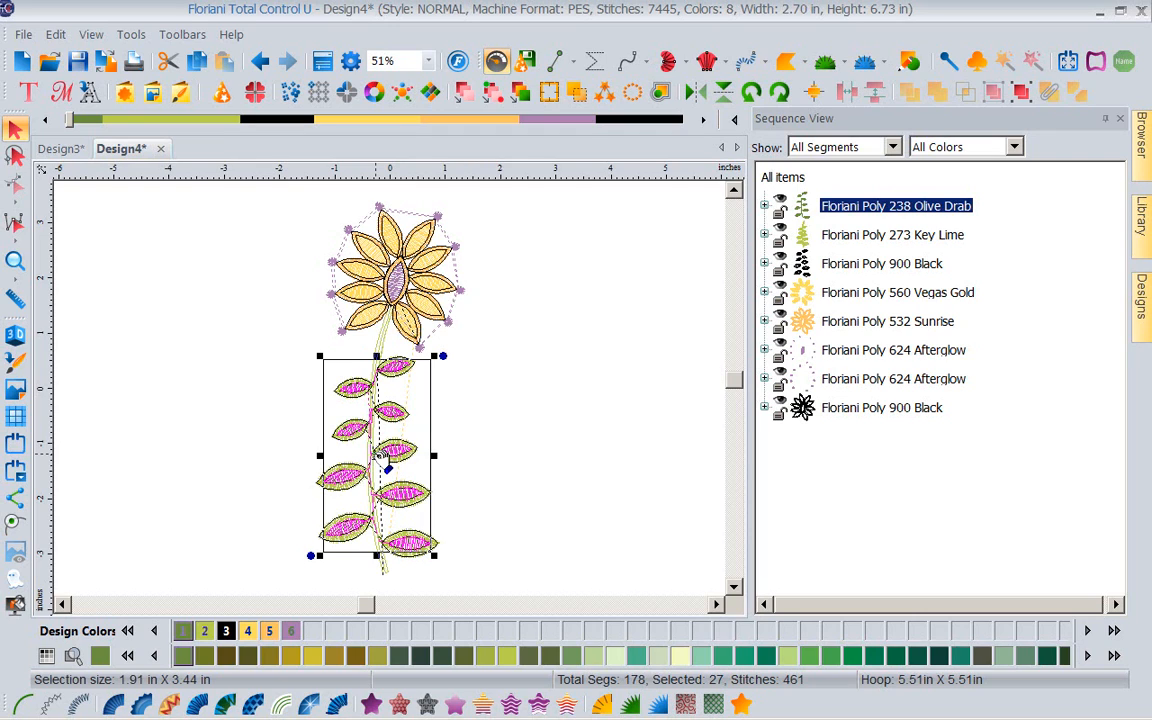
key("Right")
key("Right")
key("Right")
key("Right")
key("Right")
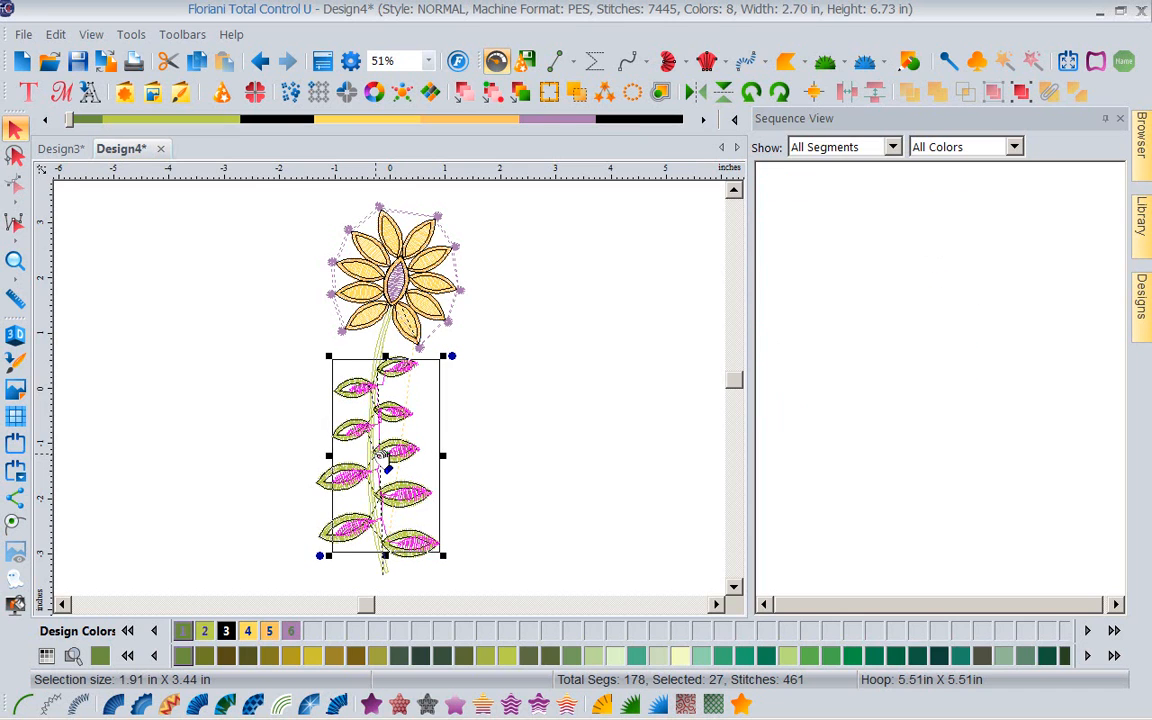
key("Right")
key("Right")
key("Right")
key("Right")
key("Right")
key("Right")
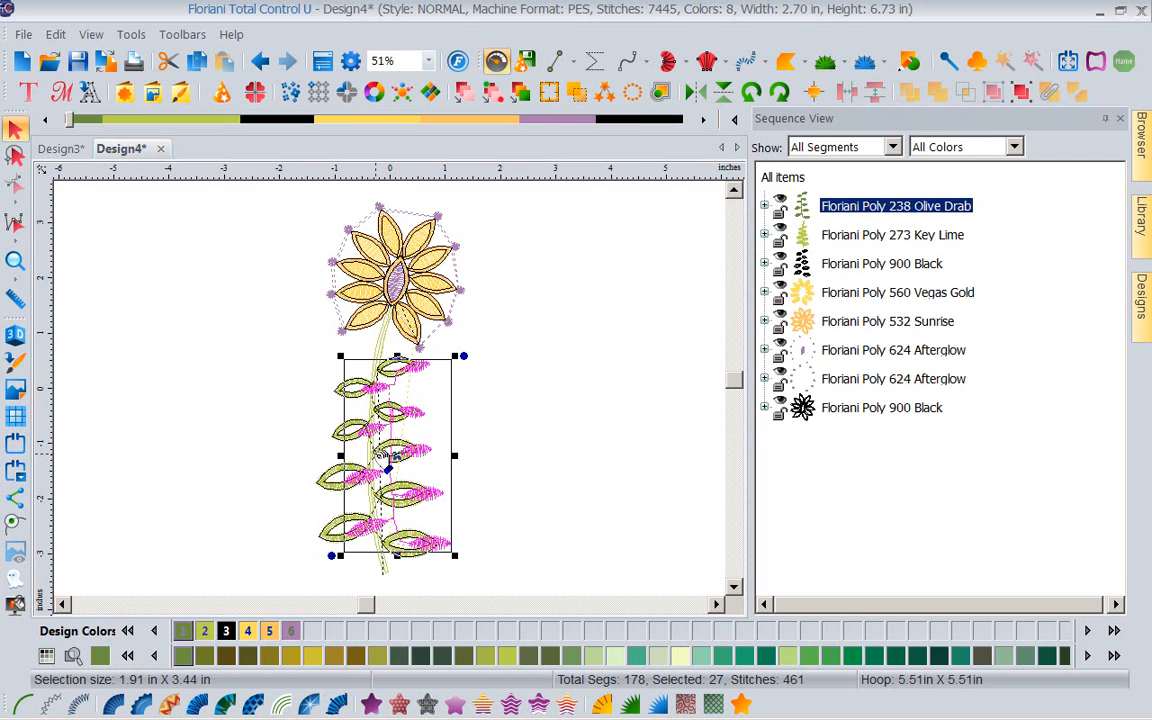
key("Right")
key("Right")
key("Right")
key("Right")
key("Right")
key("Right")
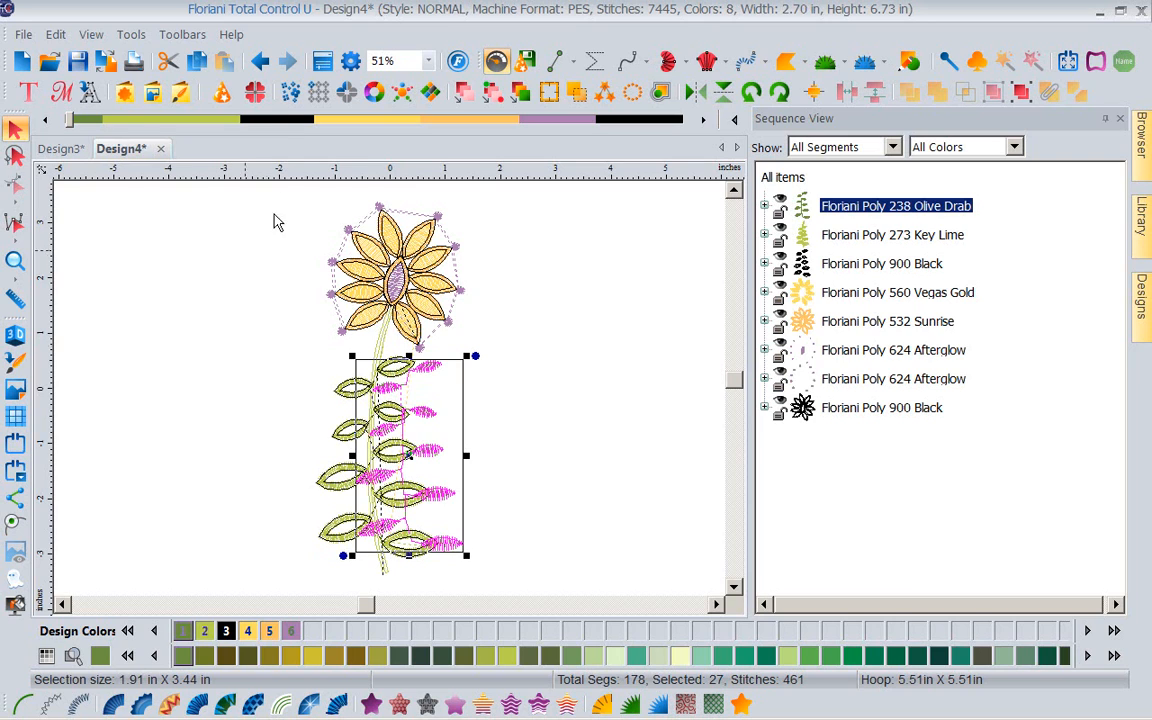
- Undo the nudges of the Olive Drab group to bring the stitching back inside the leaves
left_click(259, 66)
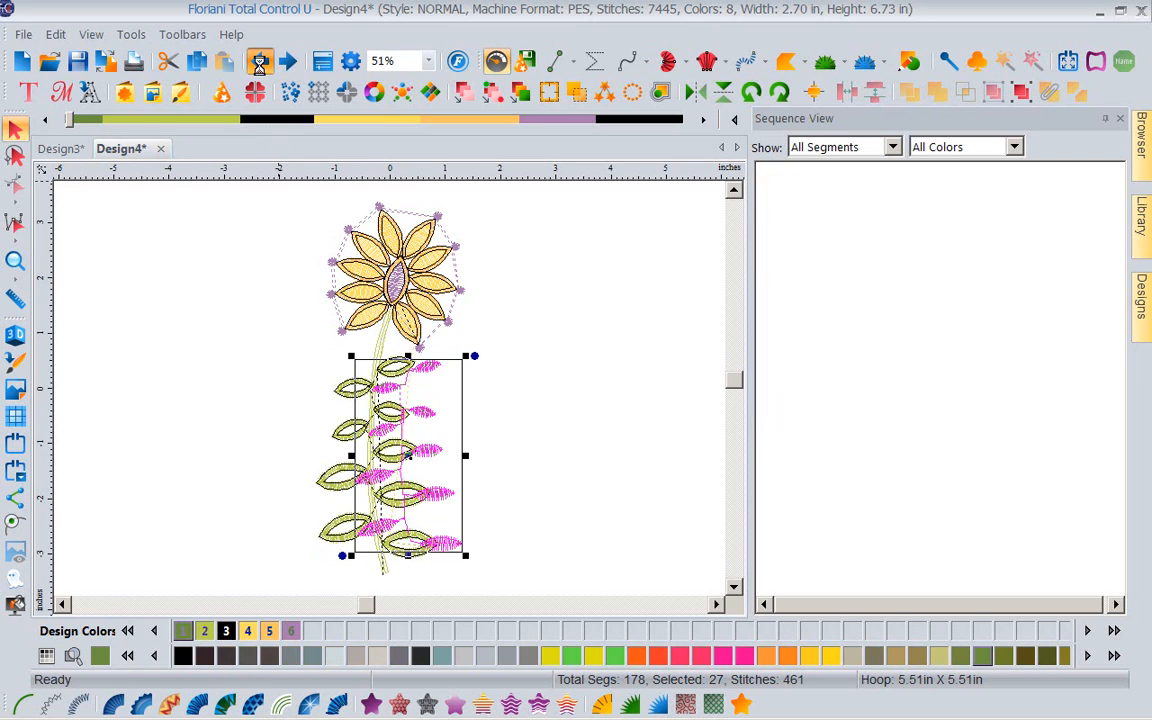
left_click(259, 66)
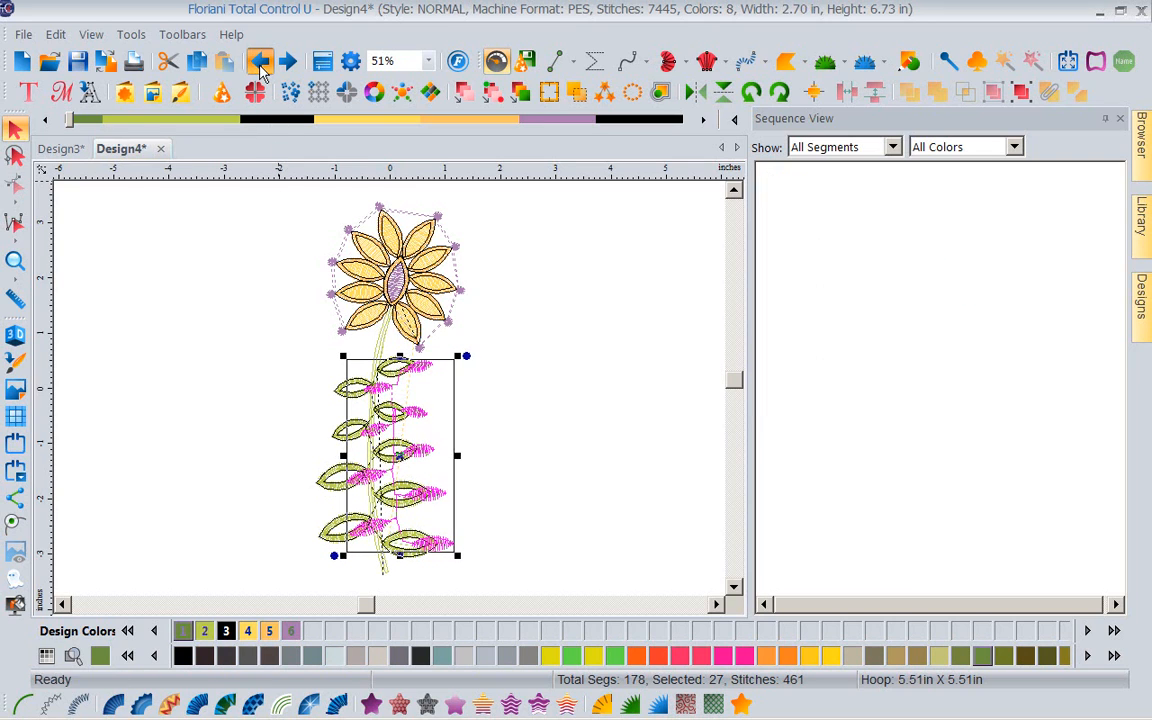
left_click(259, 64)
left_click(259, 64)
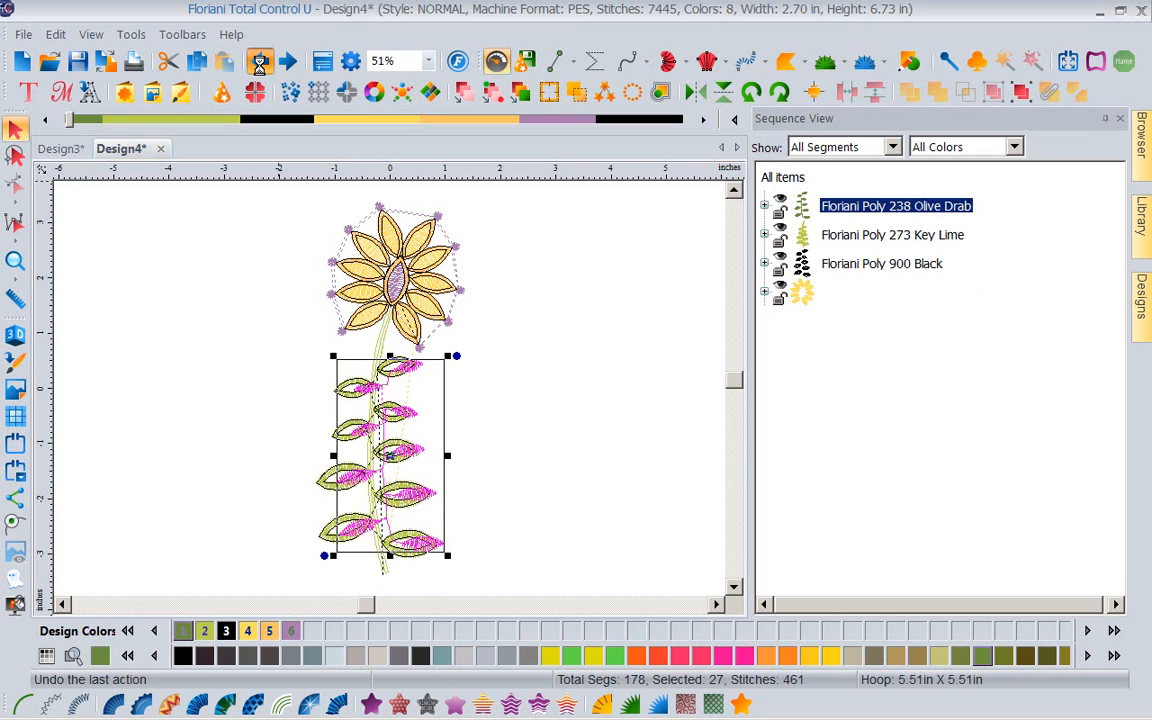
left_click(260, 66)
left_click(260, 66)
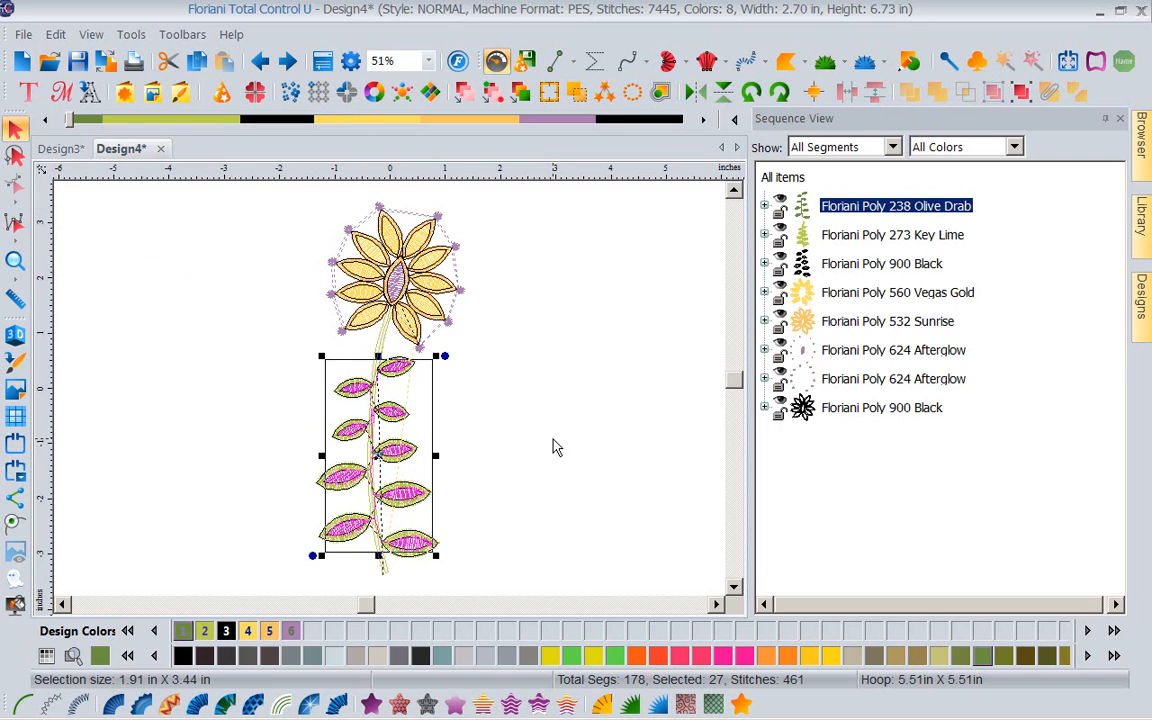
- Expand the Olive Drab group, show only Run segments, and examine its first five runs one by one
left_click(765, 206)
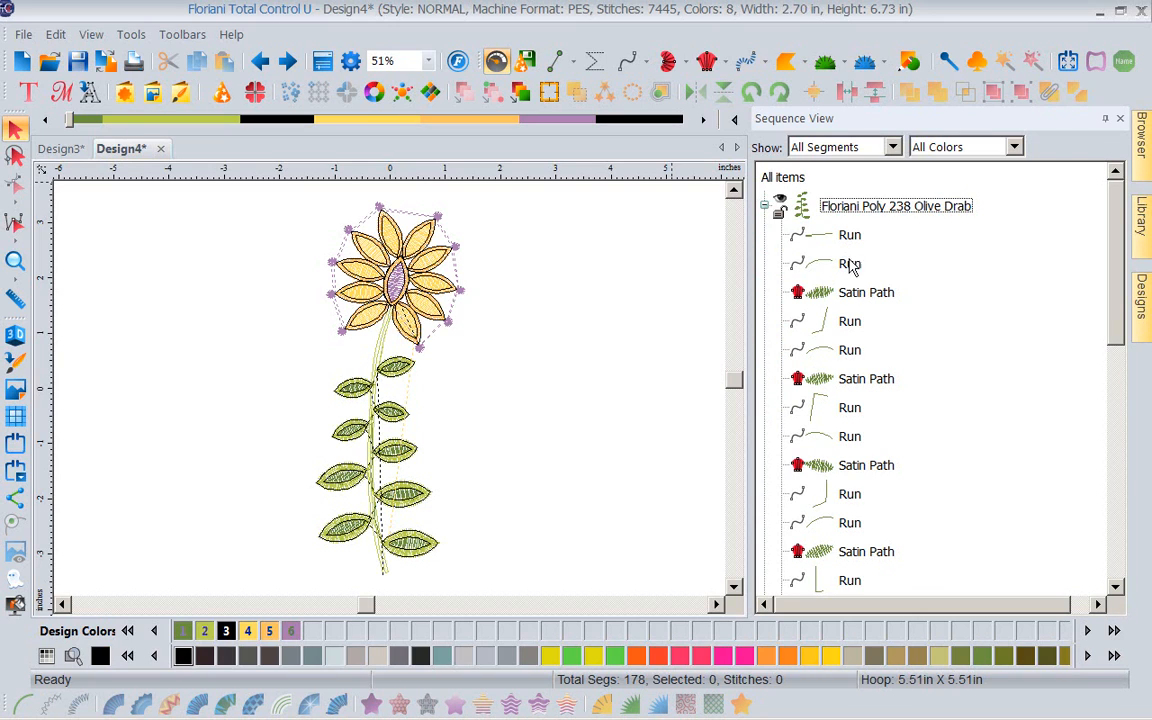
left_click(893, 147)
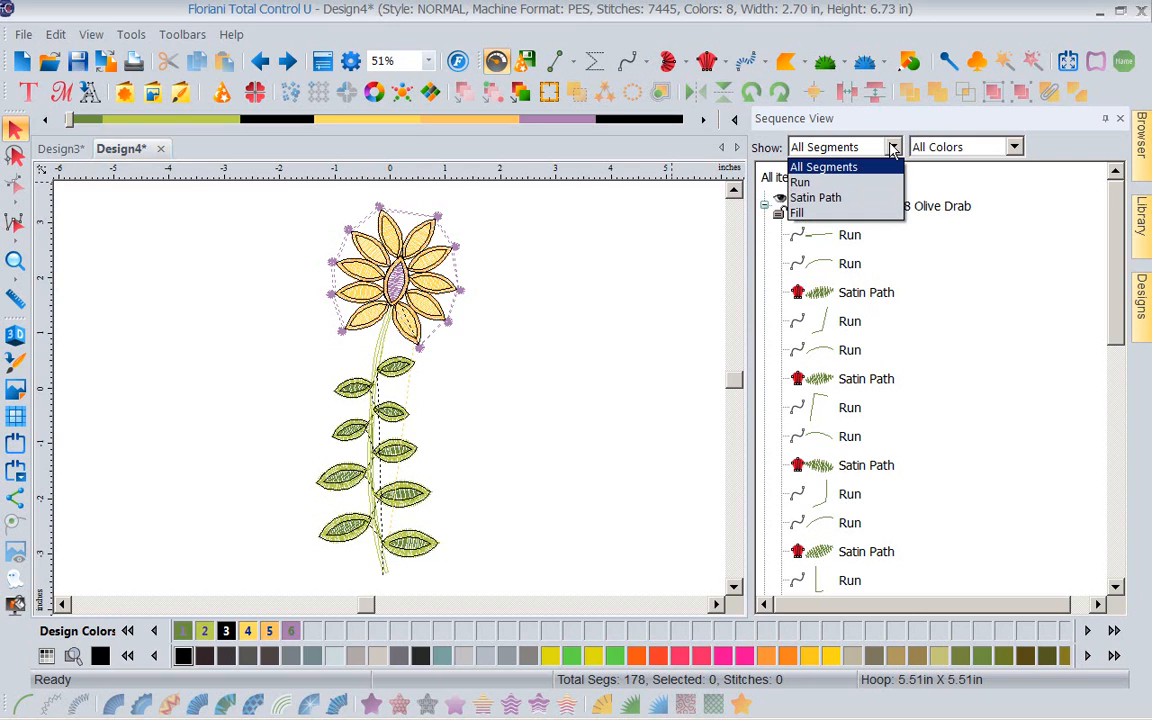
left_click(820, 183)
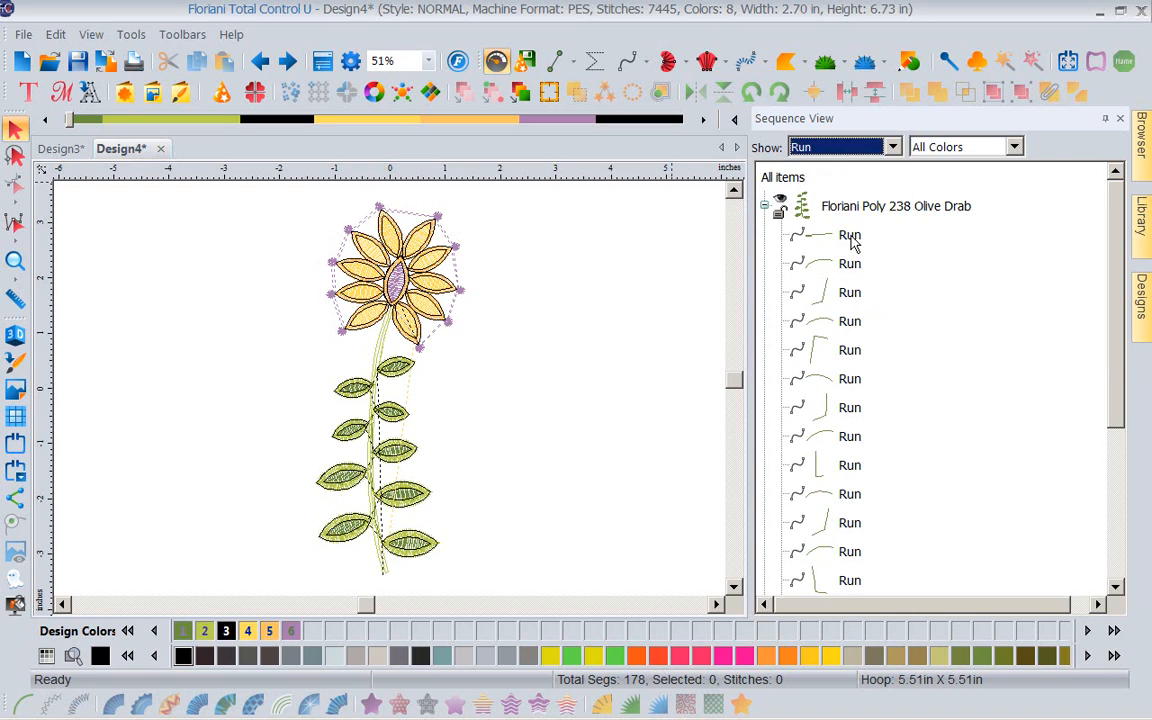
left_click(850, 237)
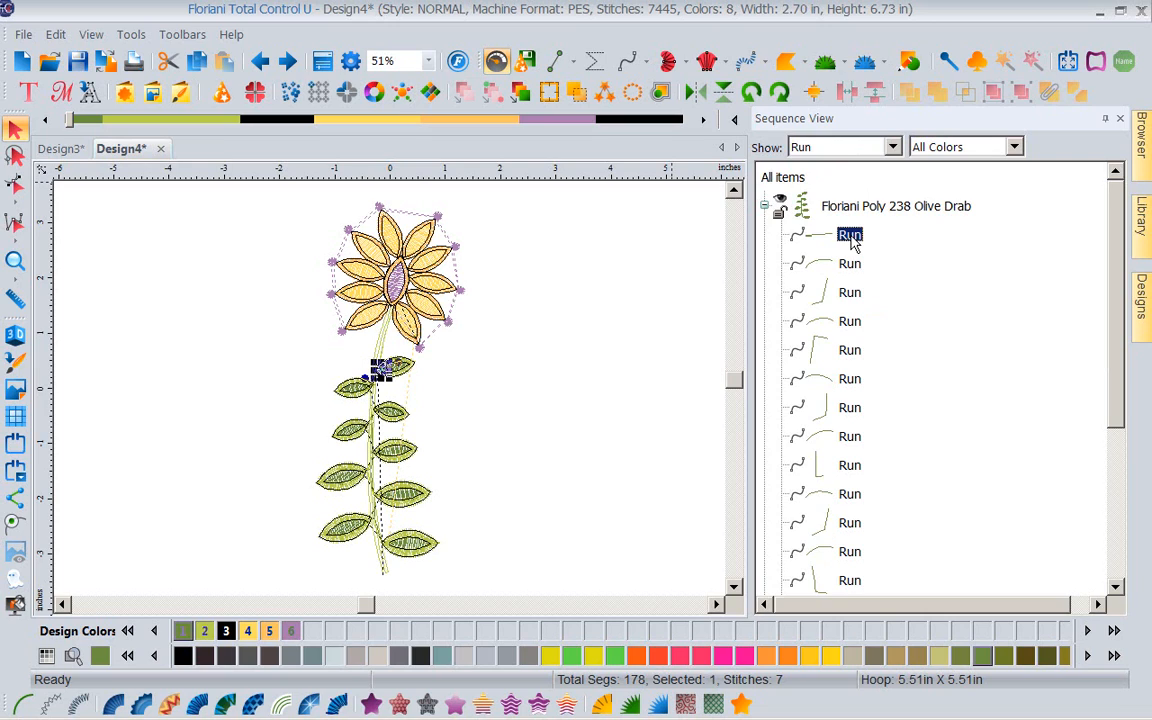
left_click(850, 264)
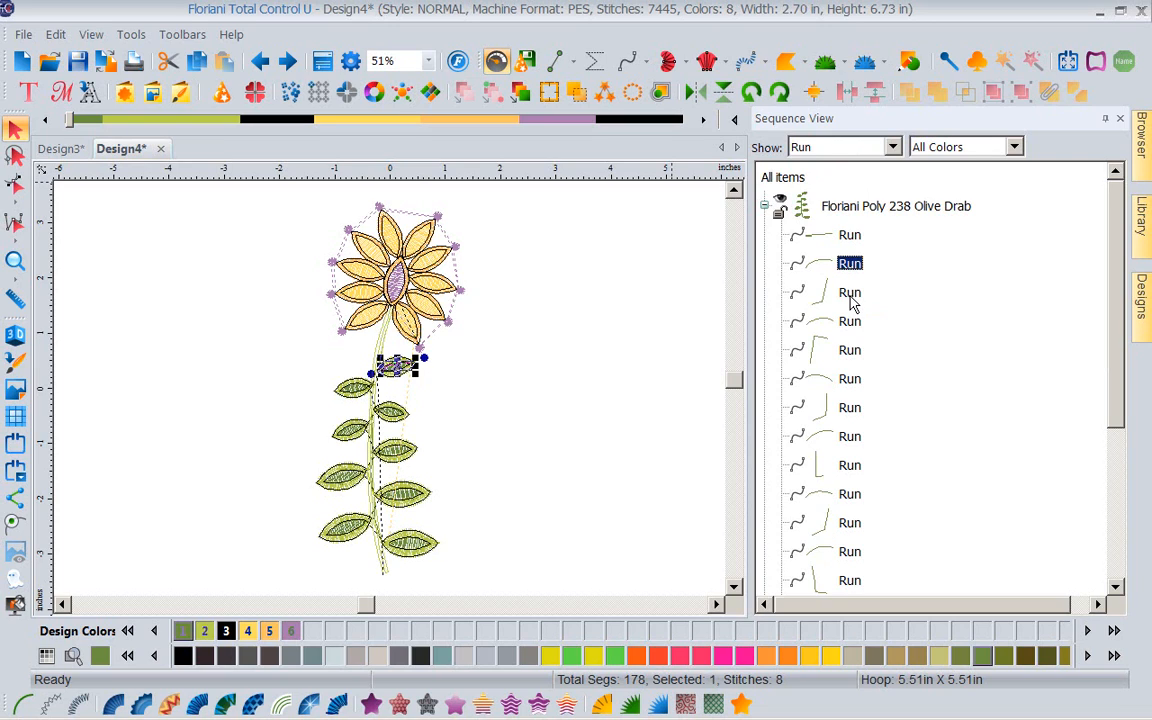
left_click(849, 293)
left_click(848, 322)
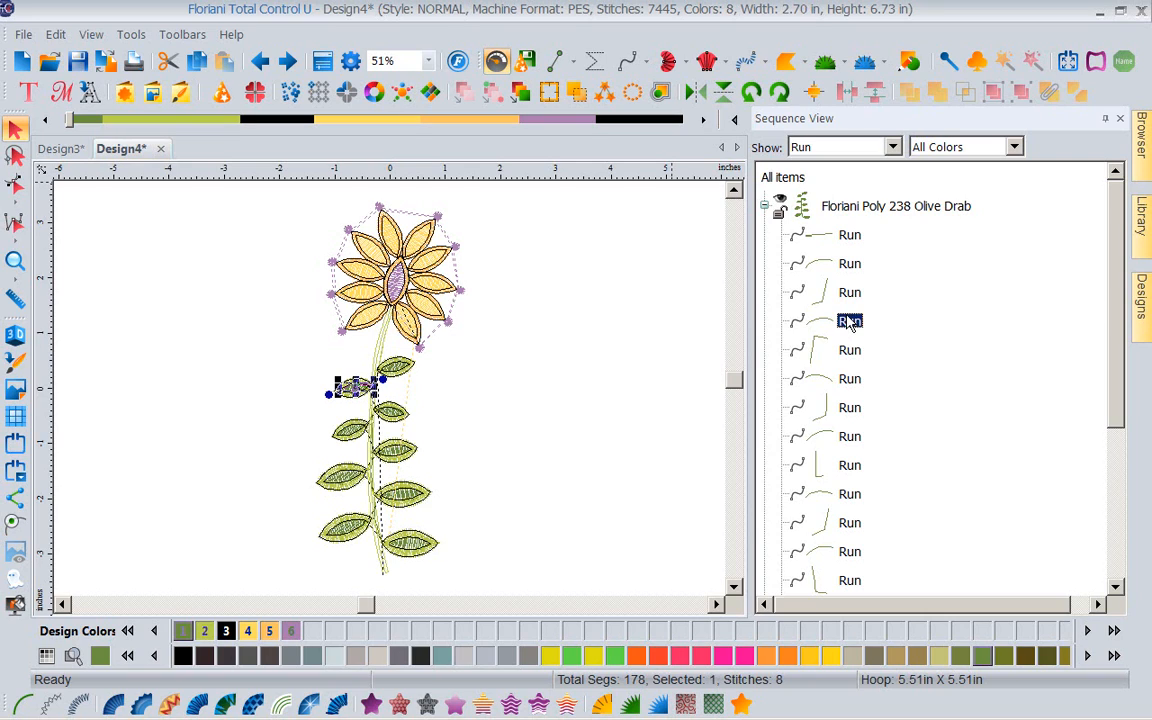
left_click(849, 358)
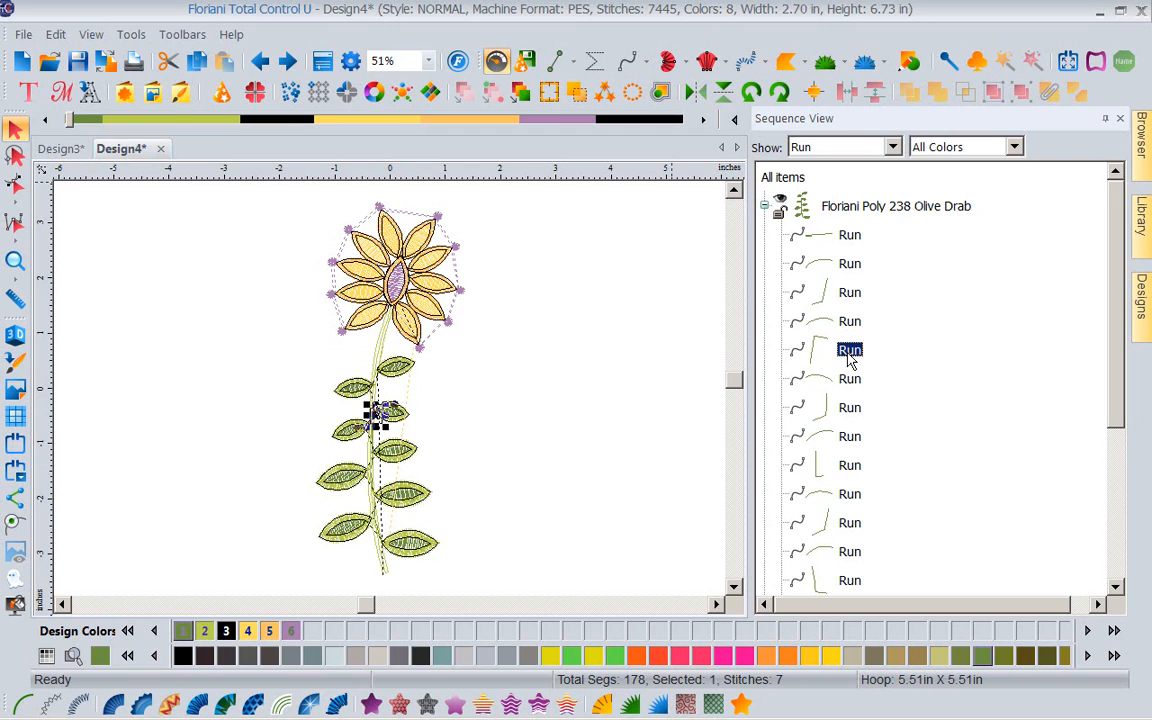
- Show only Satin Path segments in the Sequence View and examine the first two in the Olive Drab group
left_click(892, 147)
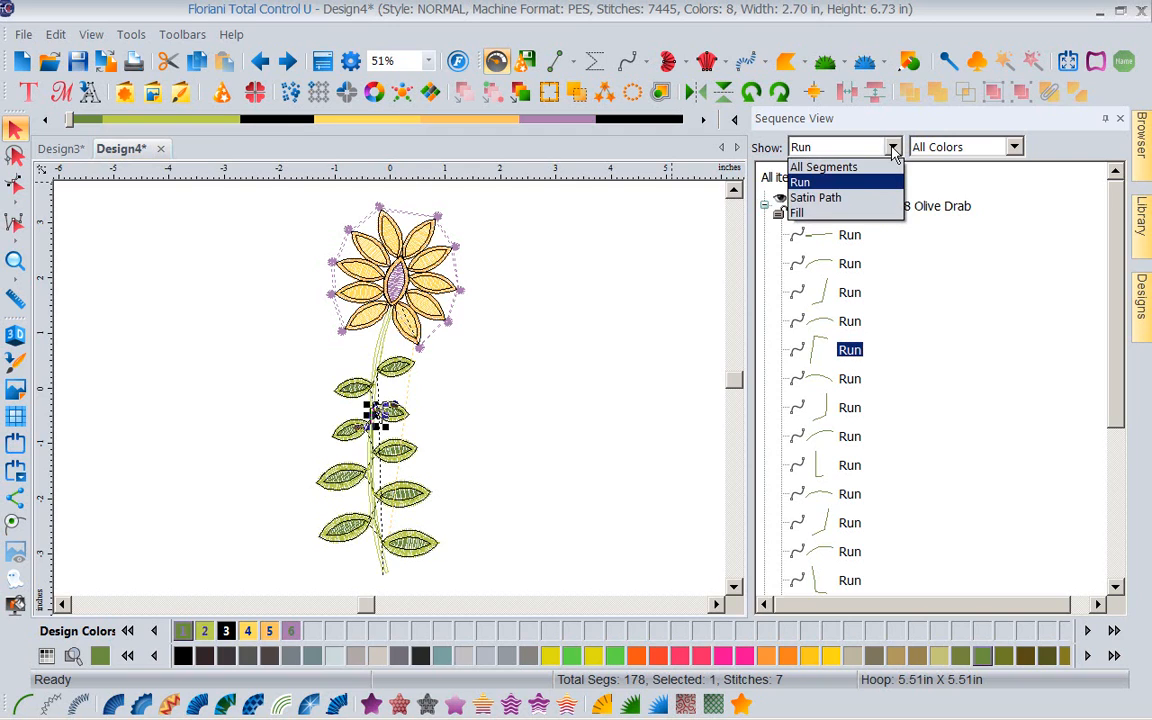
left_click(836, 198)
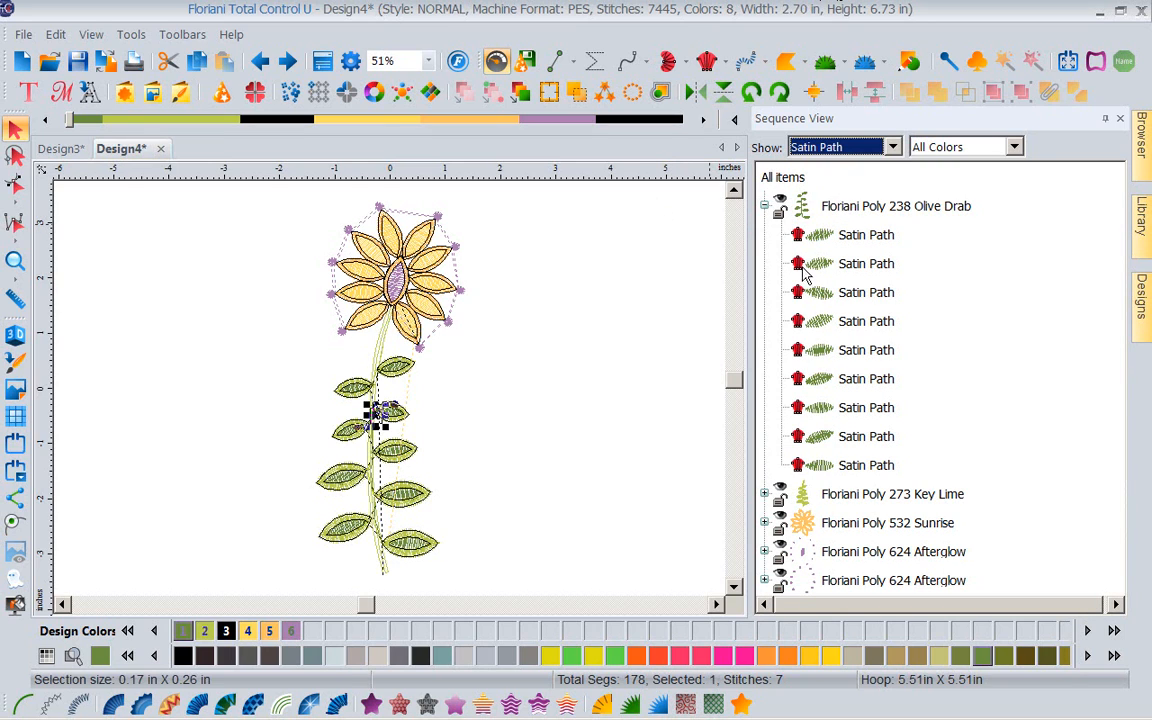
left_click(866, 234)
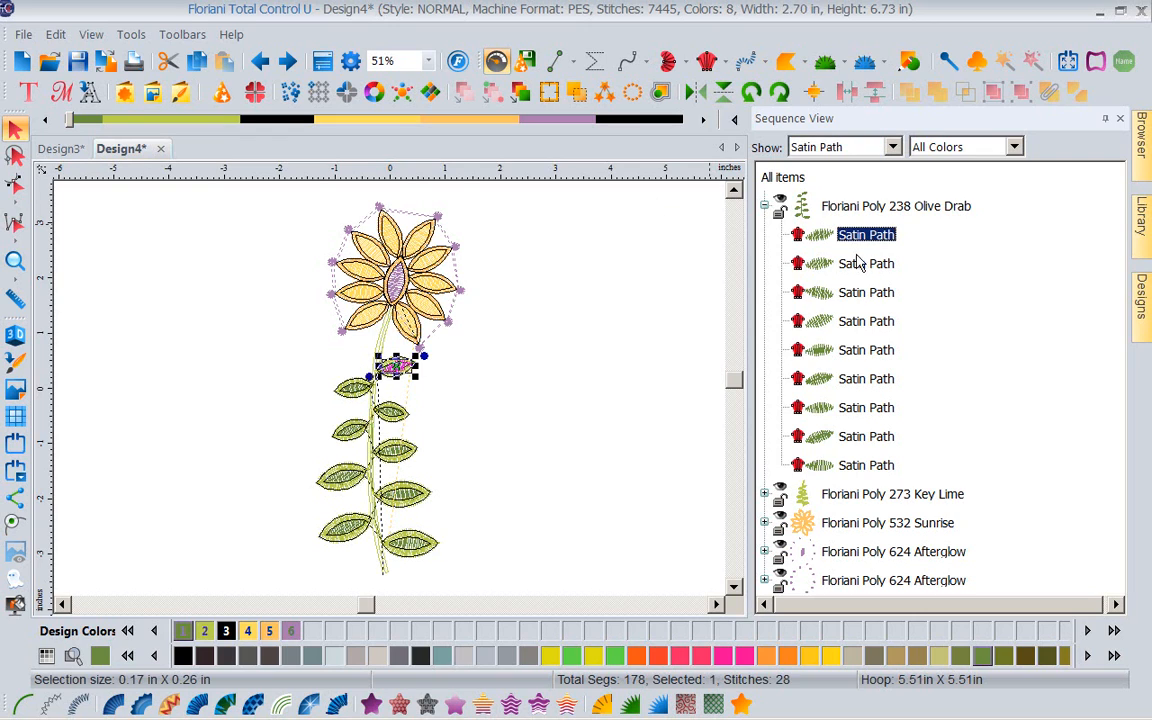
left_click(860, 266)
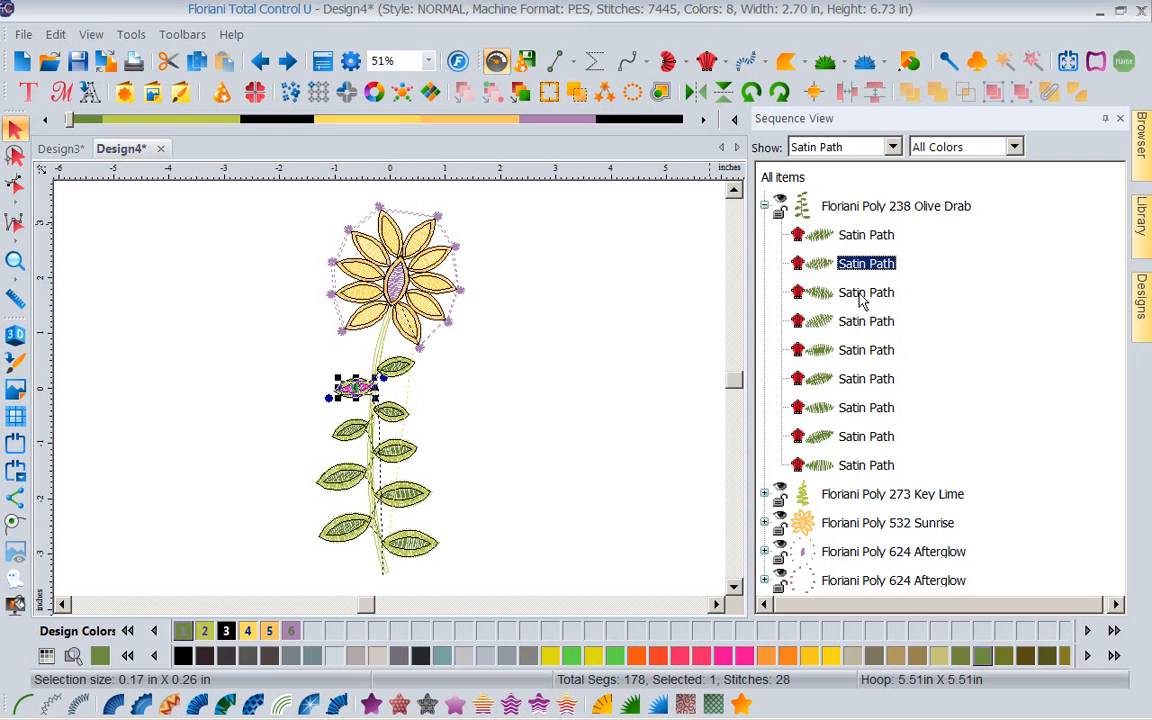
- Examine the third Satin Path in the Olive Drab group, and select all the group's satin paths together
left_click(860, 295)
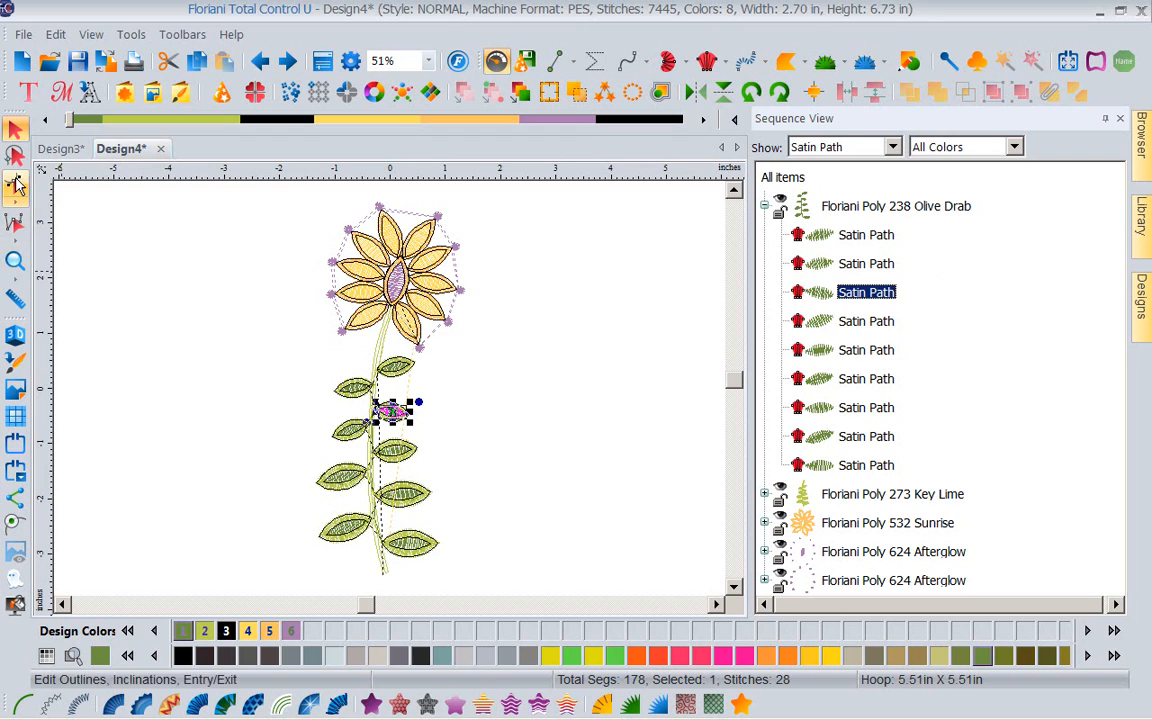
left_click(893, 210)
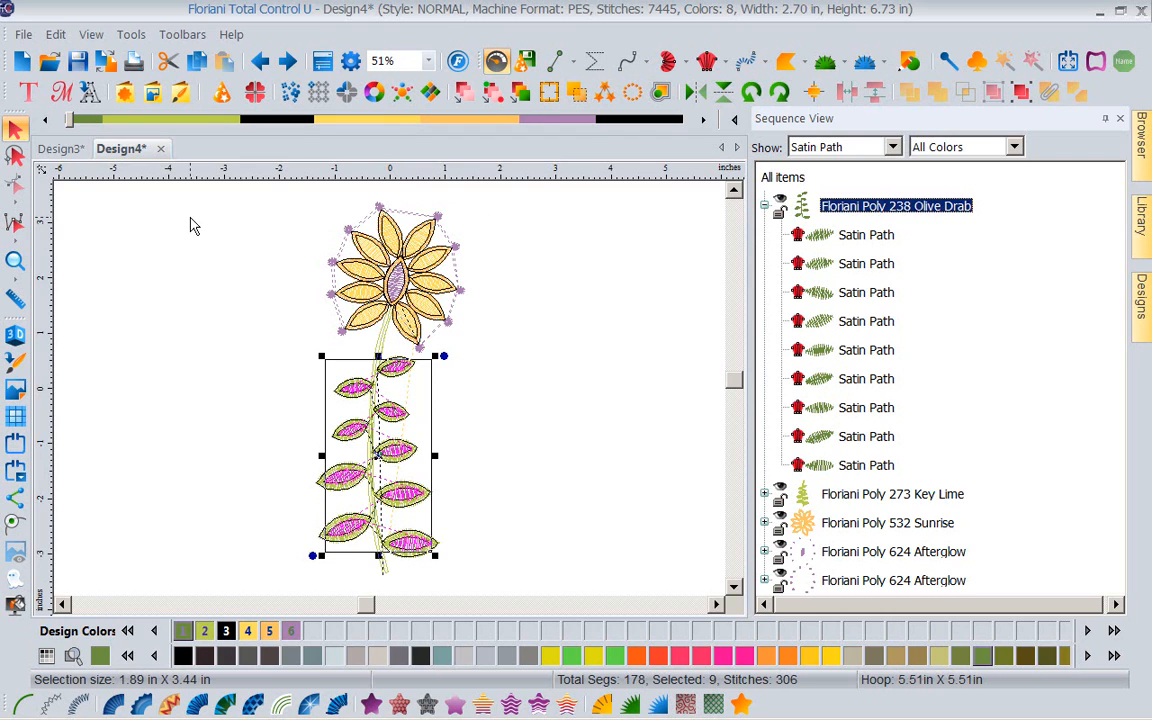
- In Design3, move the Deep Ocean triangle beside the two Dark Navy triangles so its left corner meets the second triangle's lower-right corner
left_click(75, 150)
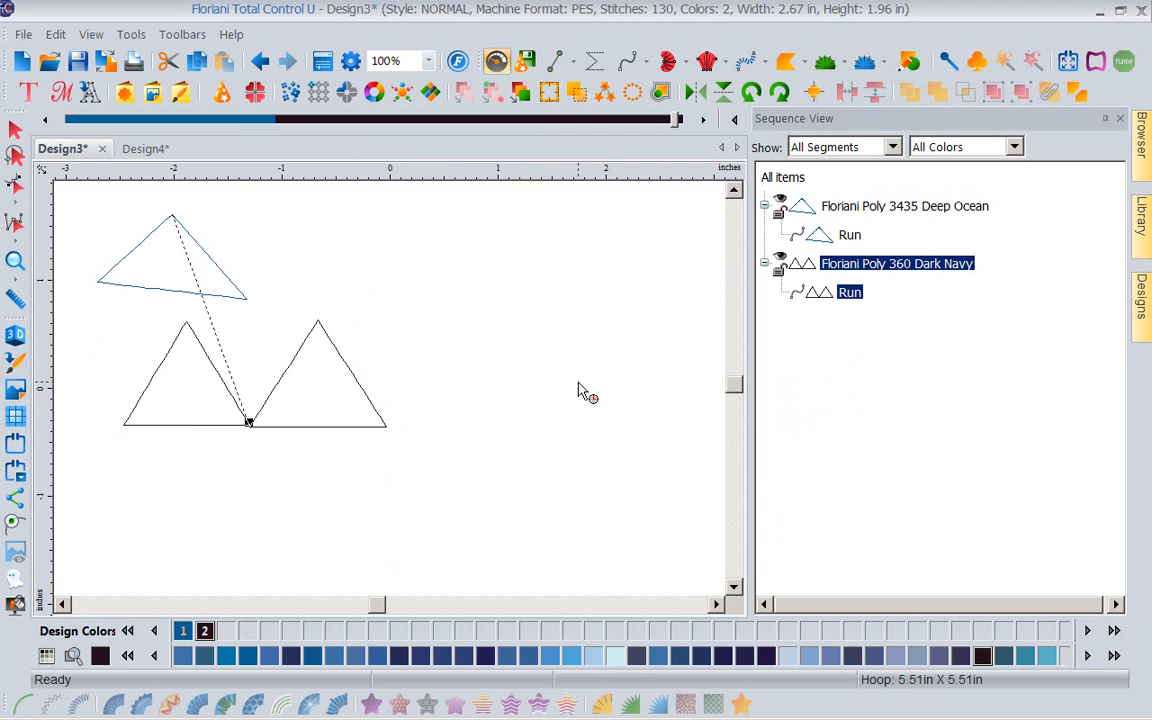
left_click(15, 128)
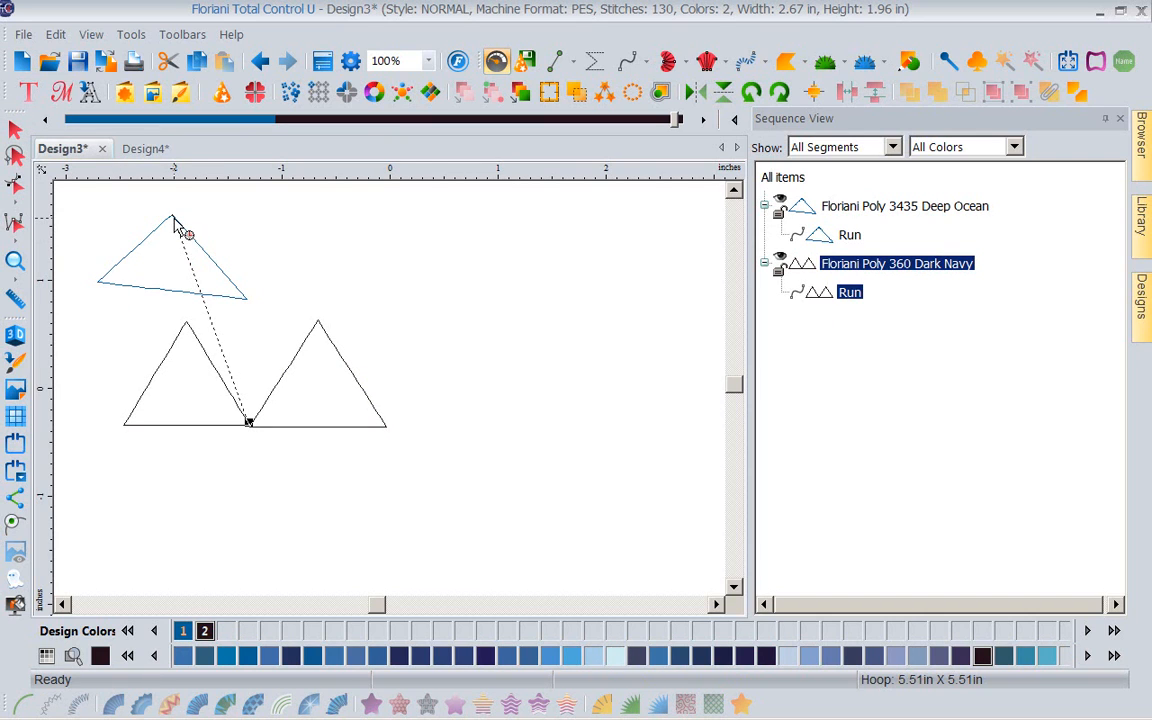
left_click(15, 128)
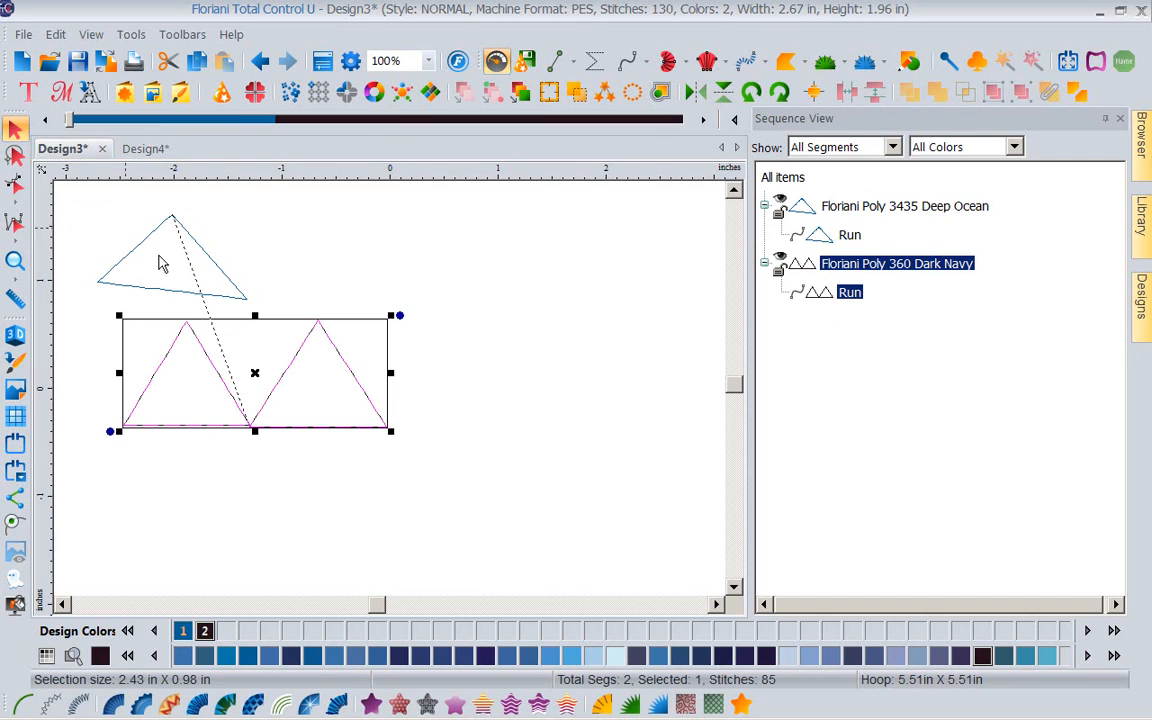
left_click(171, 218)
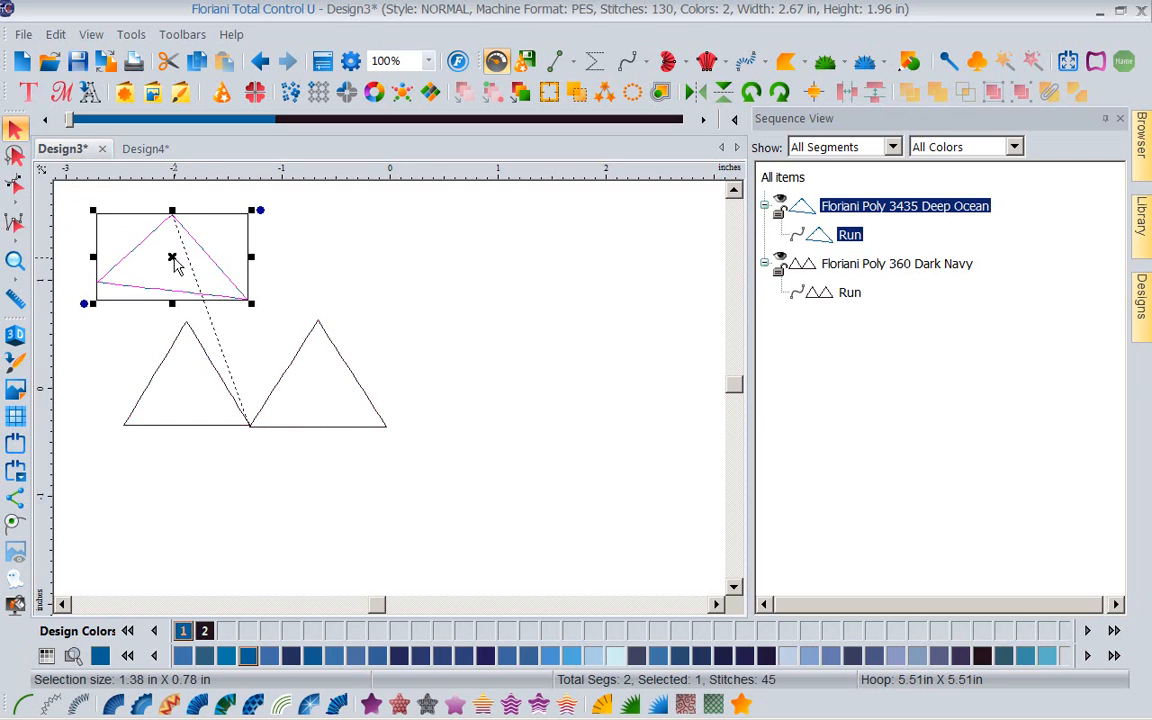
left_click_drag(172, 258, 467, 405)
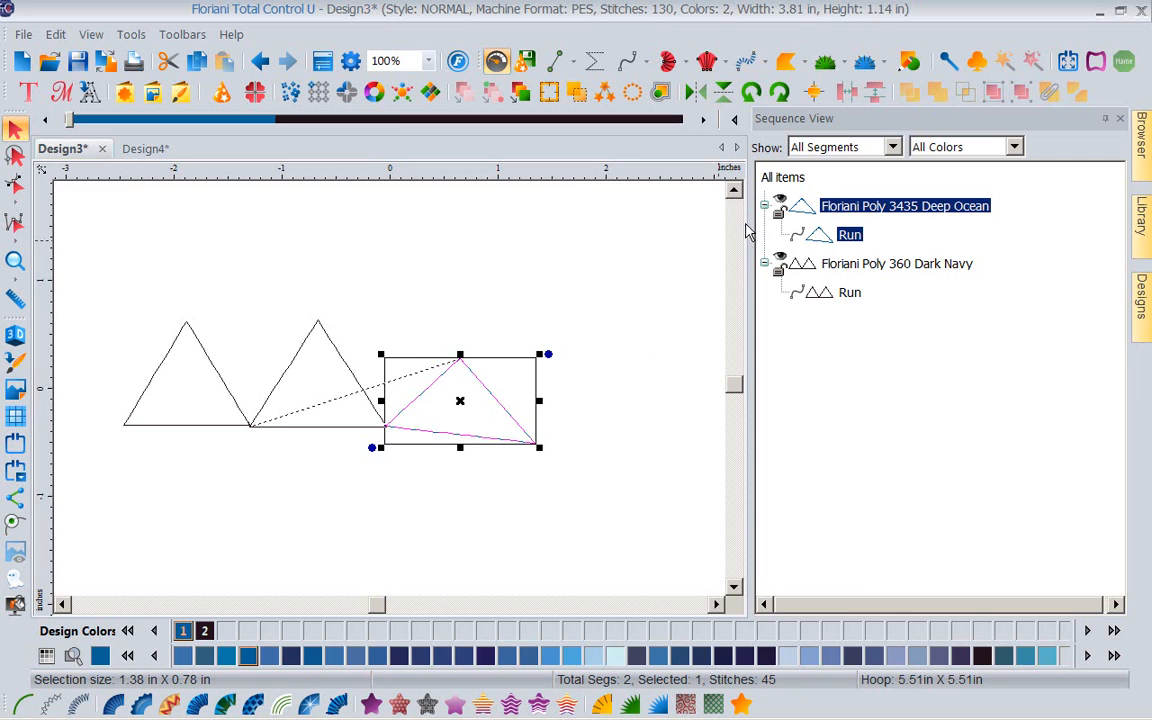
- Recolor all items in the design to Floriani Poly 3435 Deep Ocean and clear the selection
left_click(778, 180)
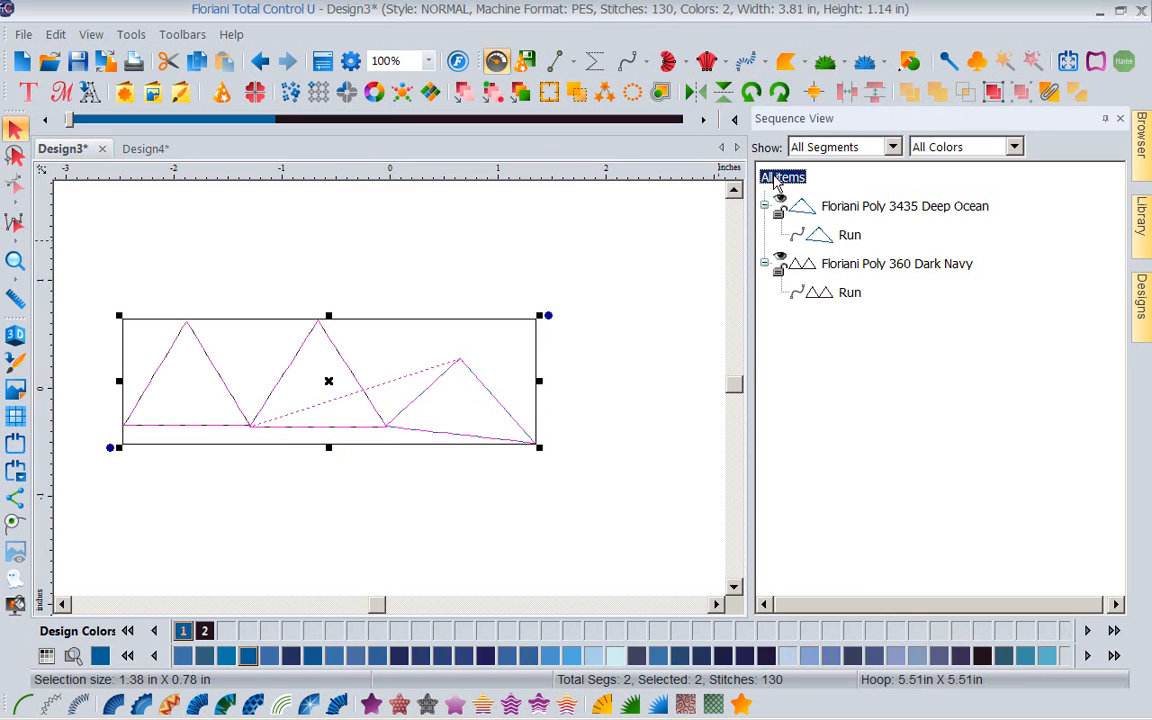
left_click(180, 633)
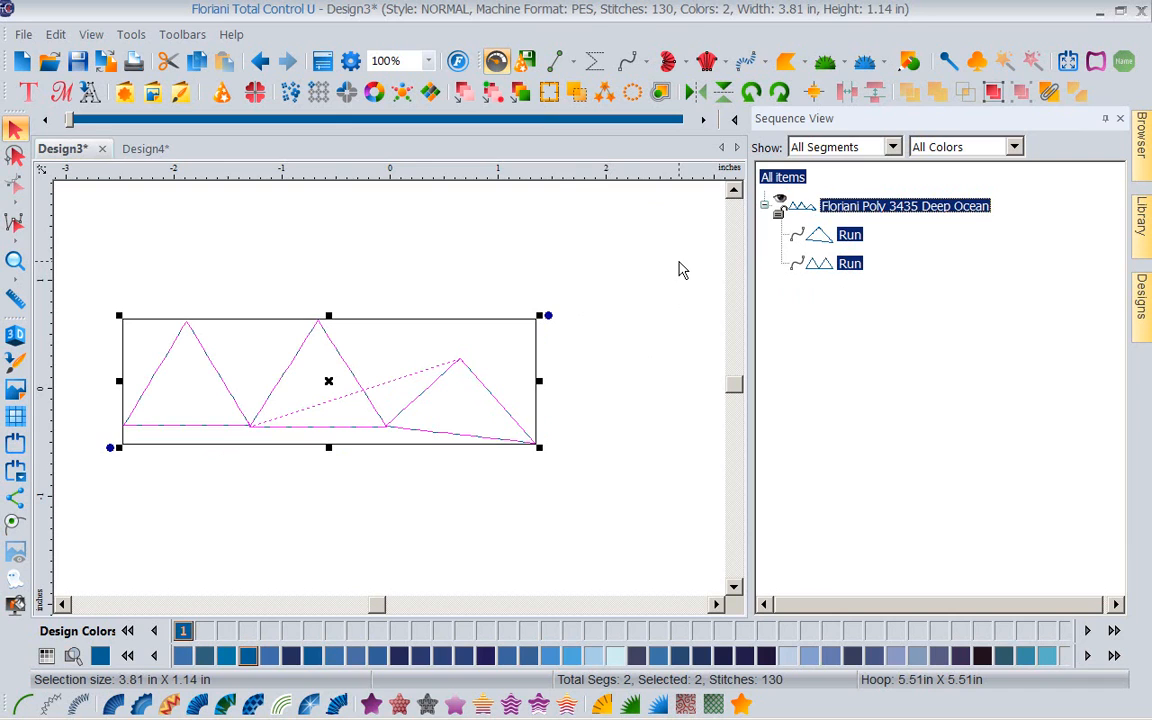
left_click(672, 373)
- Check the two Run segments in the Deep Ocean group and combine them into one path
left_click(859, 247)
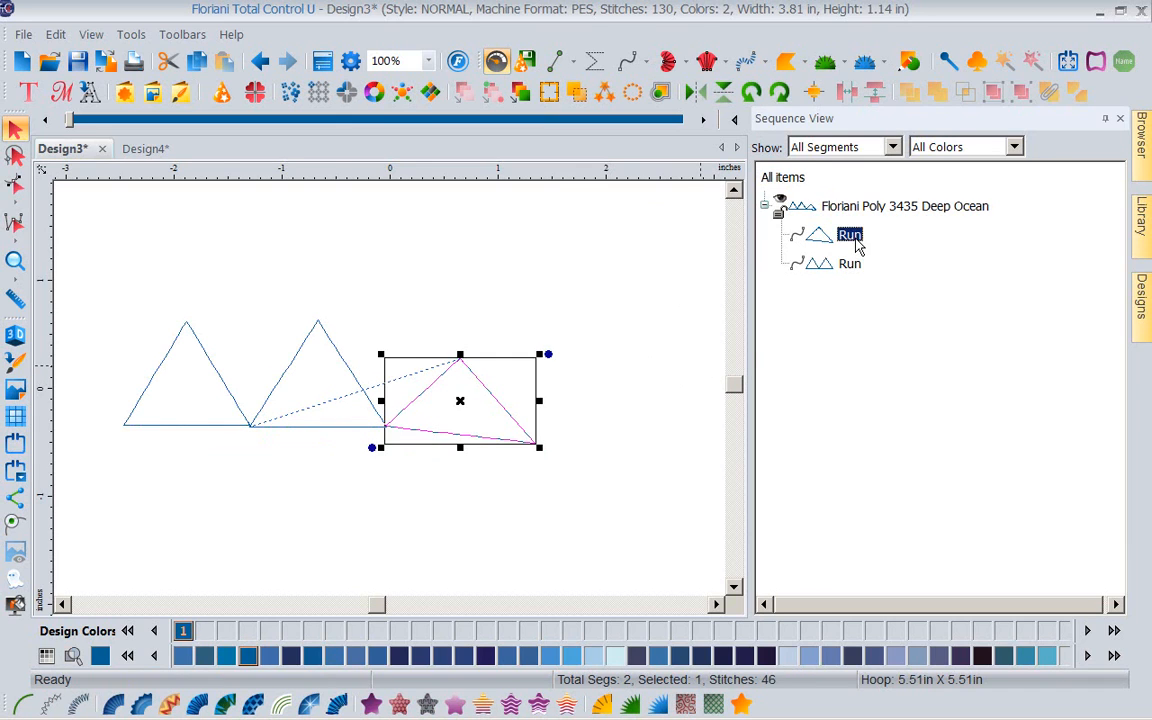
left_click(853, 265)
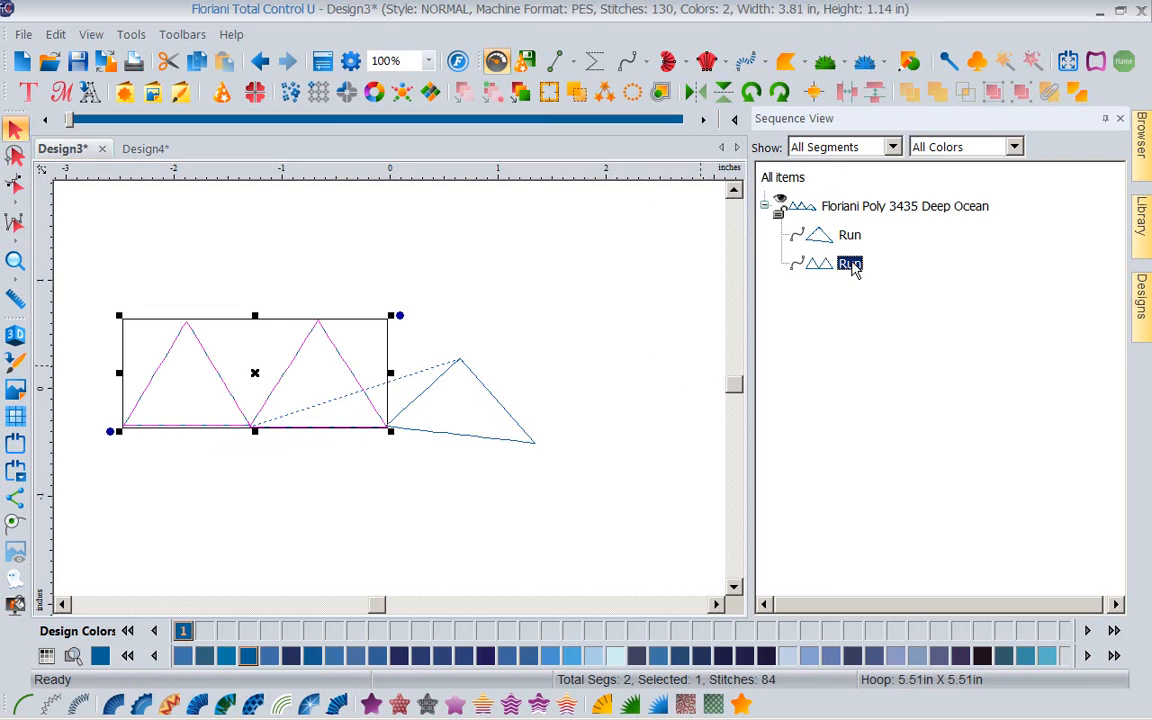
left_click(830, 248)
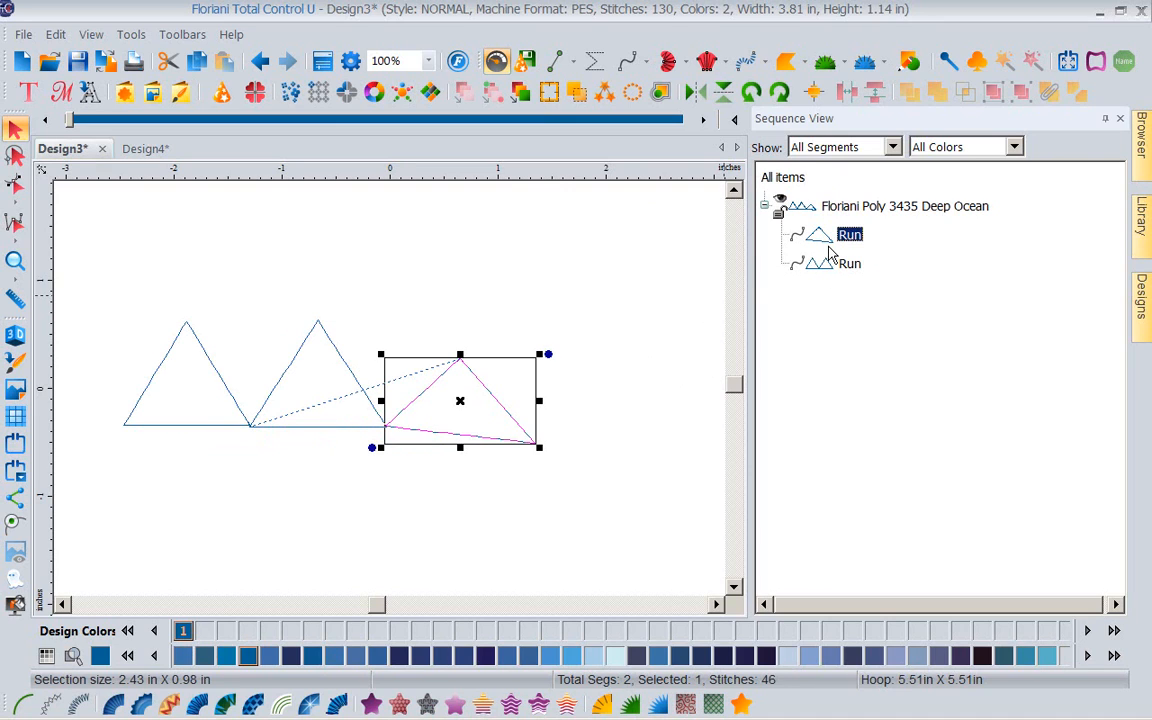
left_click(849, 265)
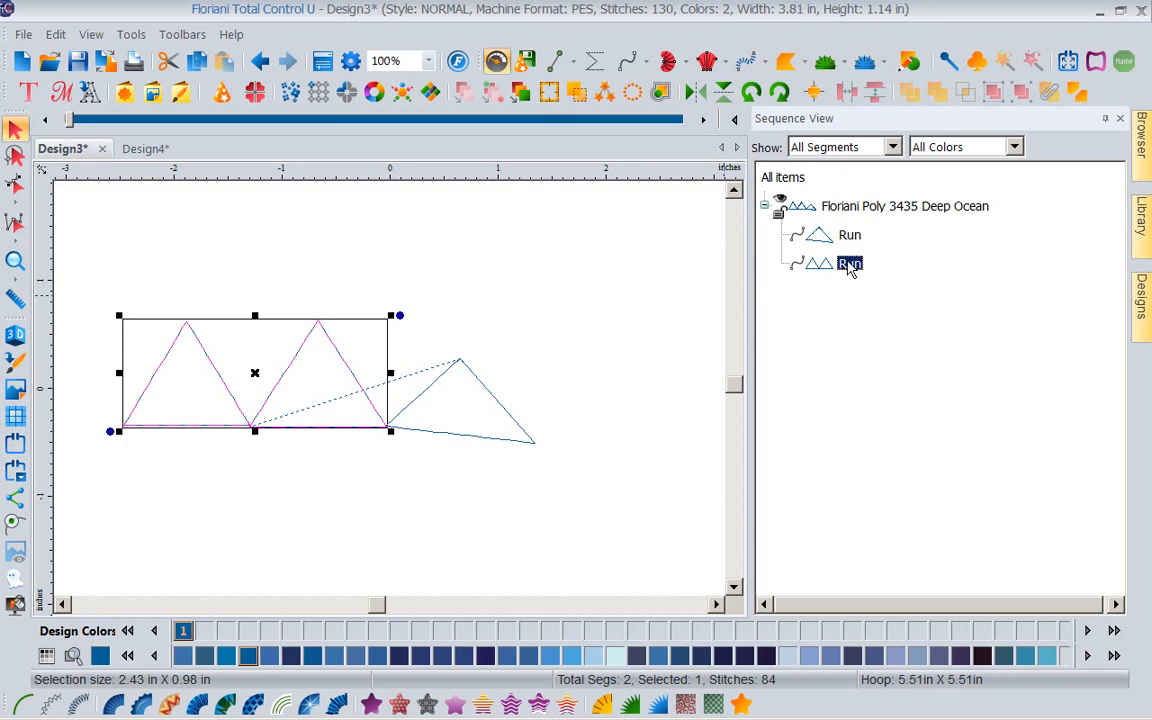
left_click(862, 212)
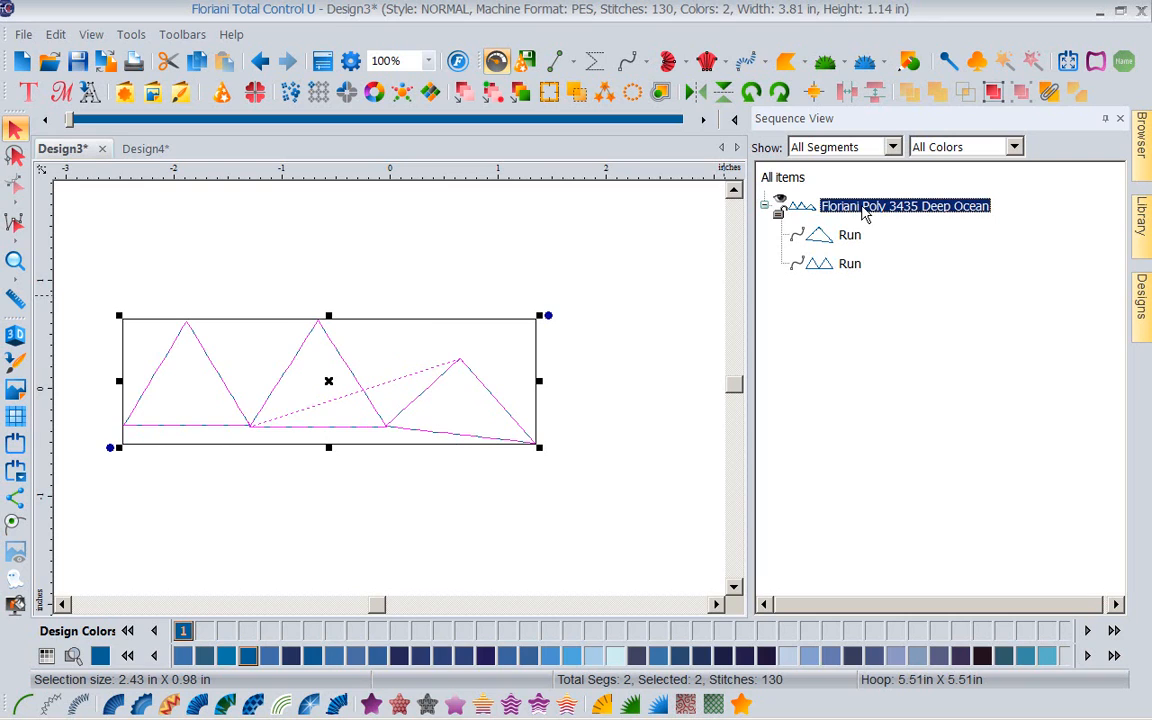
left_click(1055, 92)
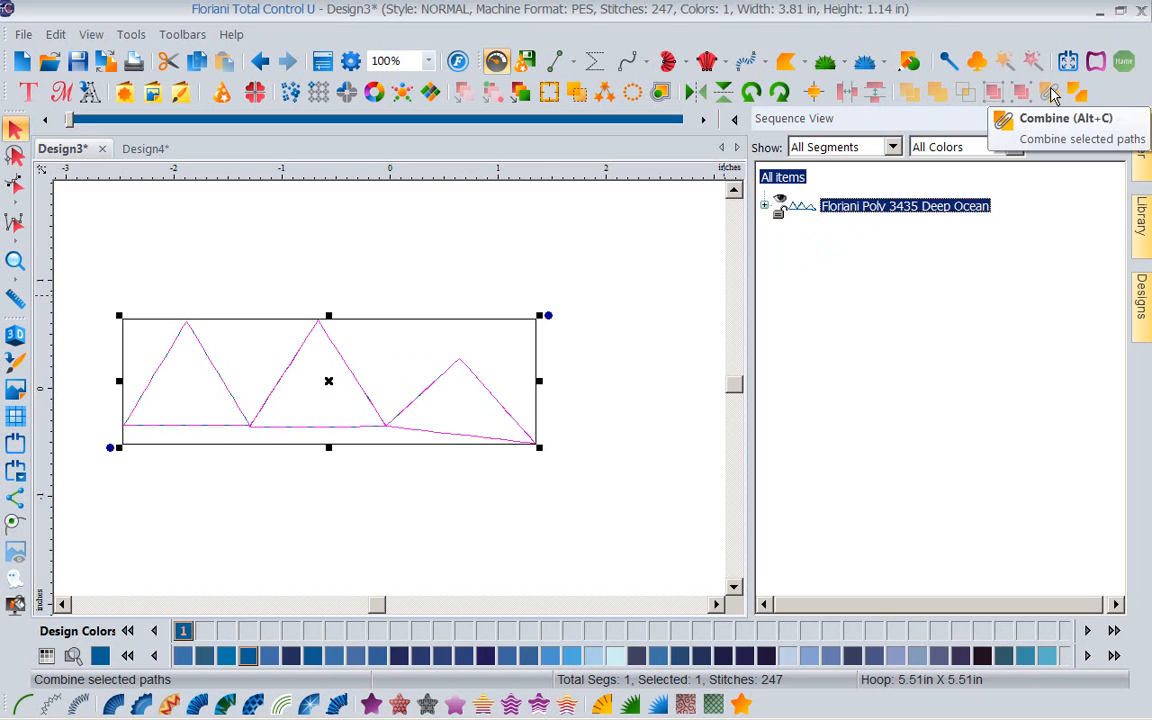